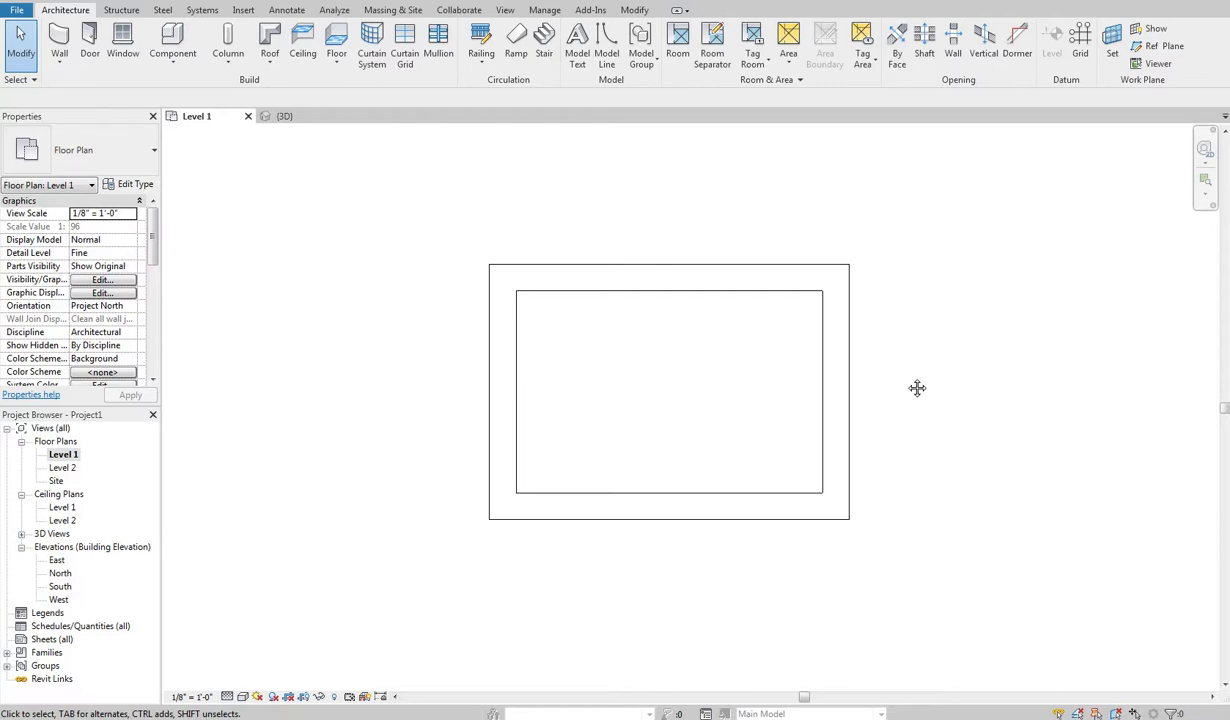
# Step: Pan the plan to recentre the walls and briefly inspect the top wall
pyautogui.moveTo(900, 412)
pyautogui.mouseDown(button='middle')
pyautogui.moveTo(911, 428)
pyautogui.moveTo(913, 416)
pyautogui.mouseUp(button='middle')
pyautogui.moveTo(548, 459); pyautogui.dragTo(541, 454, button='middle')
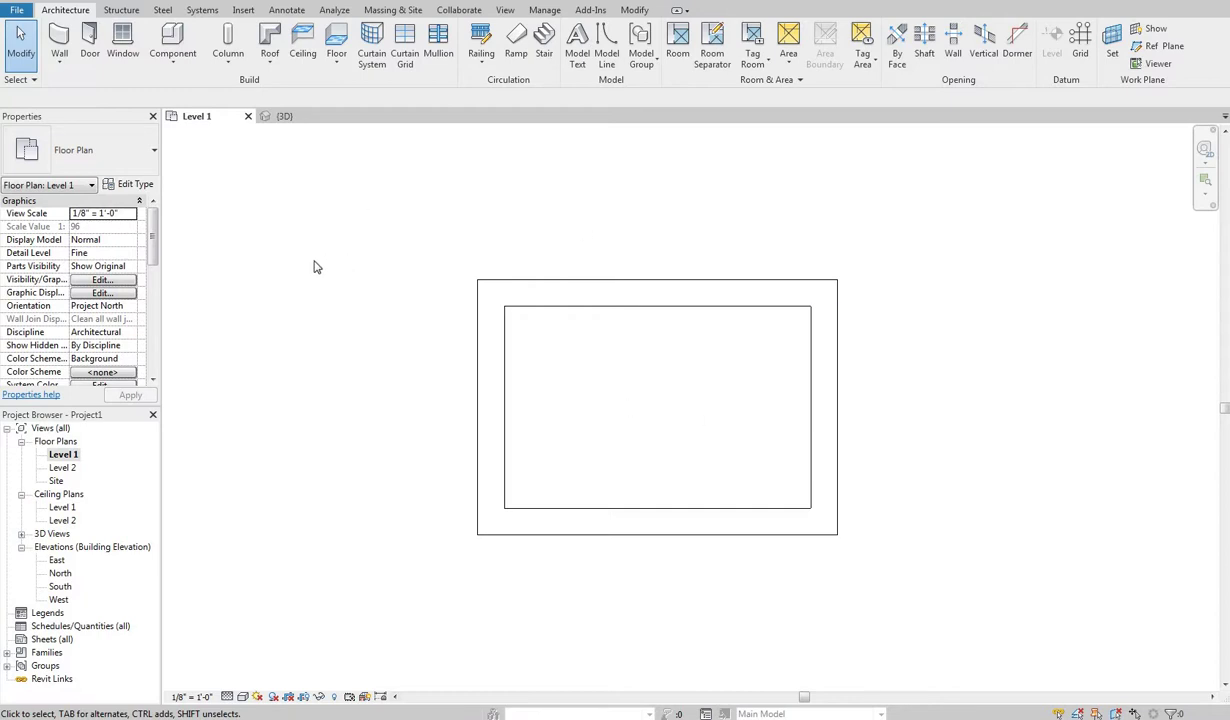
pyautogui.moveTo(314, 266); pyautogui.dragTo(225, 207, button='middle')
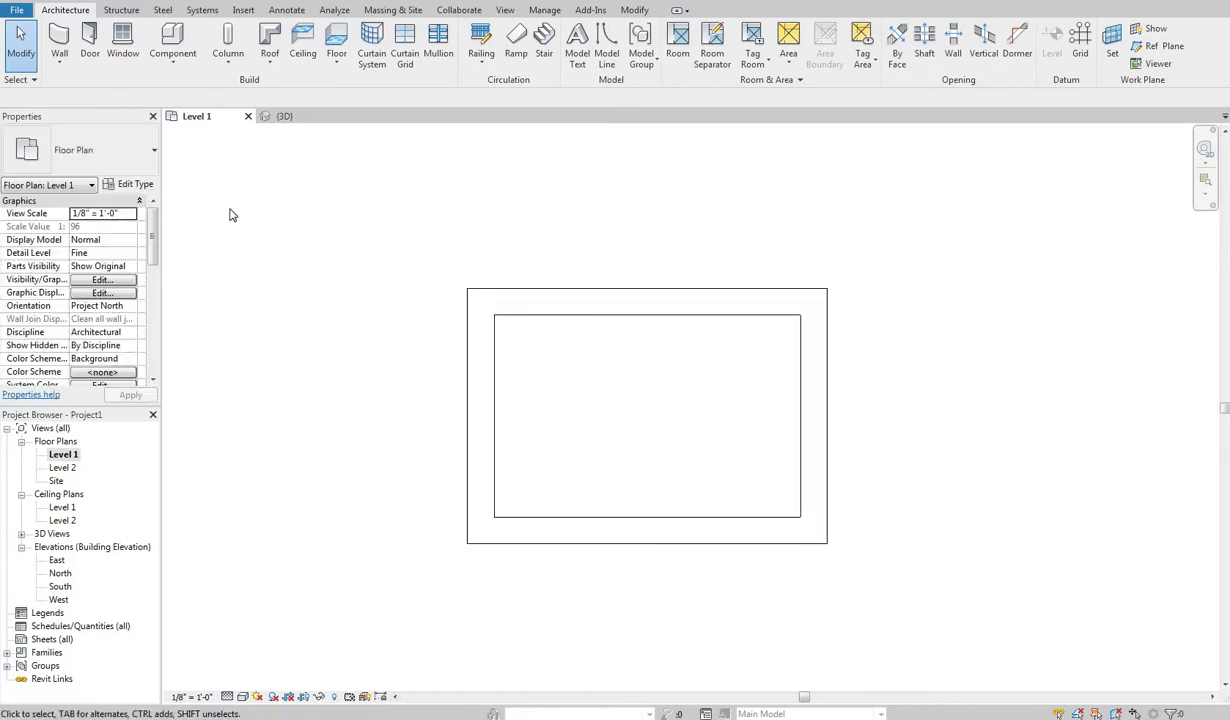
pyautogui.click(535, 303)
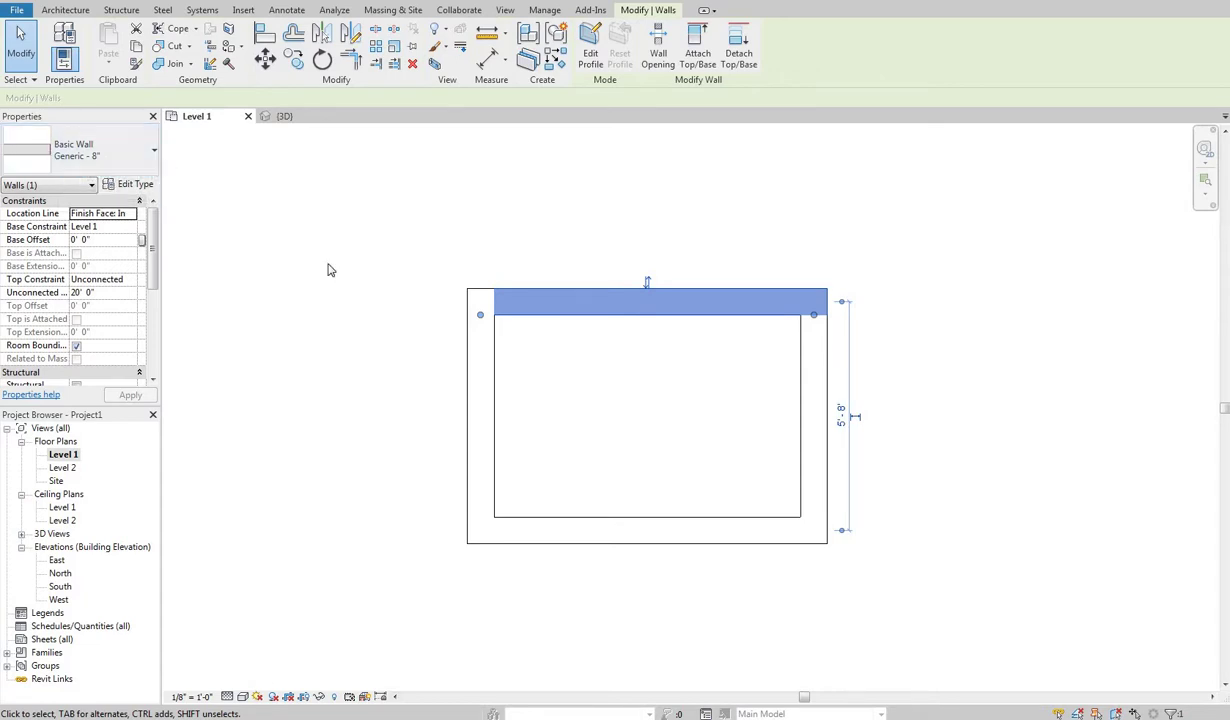
pyautogui.click(535, 357)
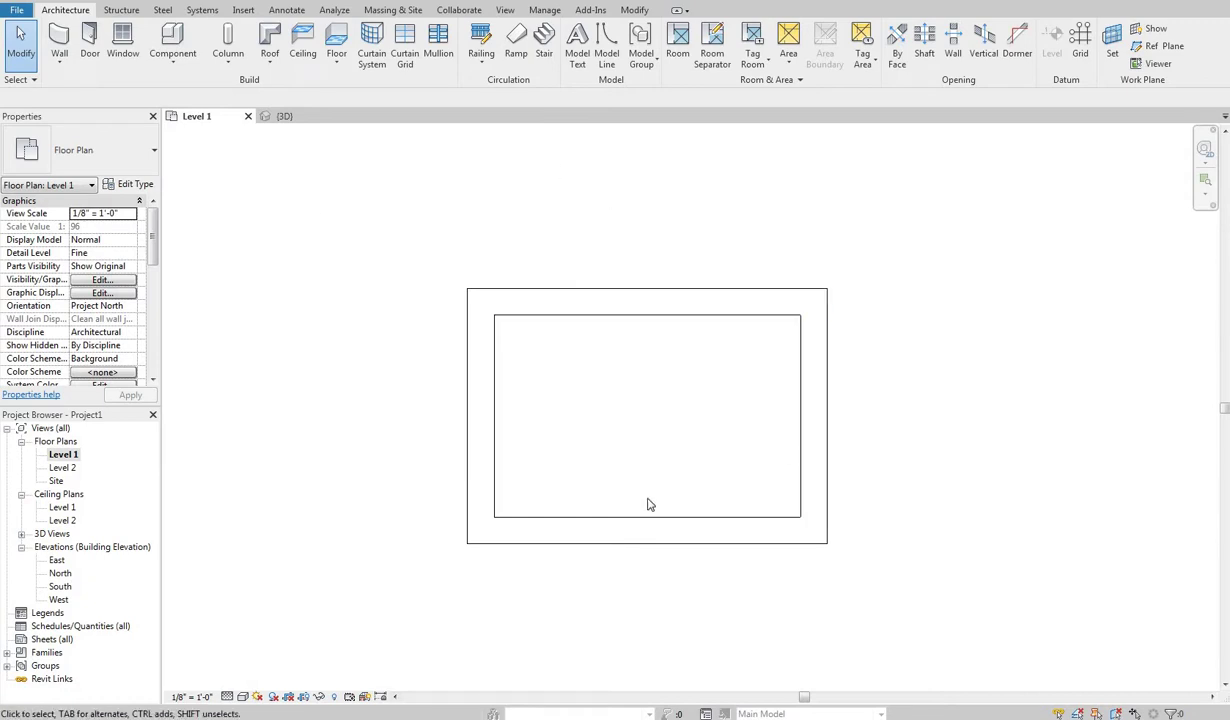
# Step: Start a door, review the door sizes, and keep Single-Flush 36" x 84"
pyautogui.click(90, 45)
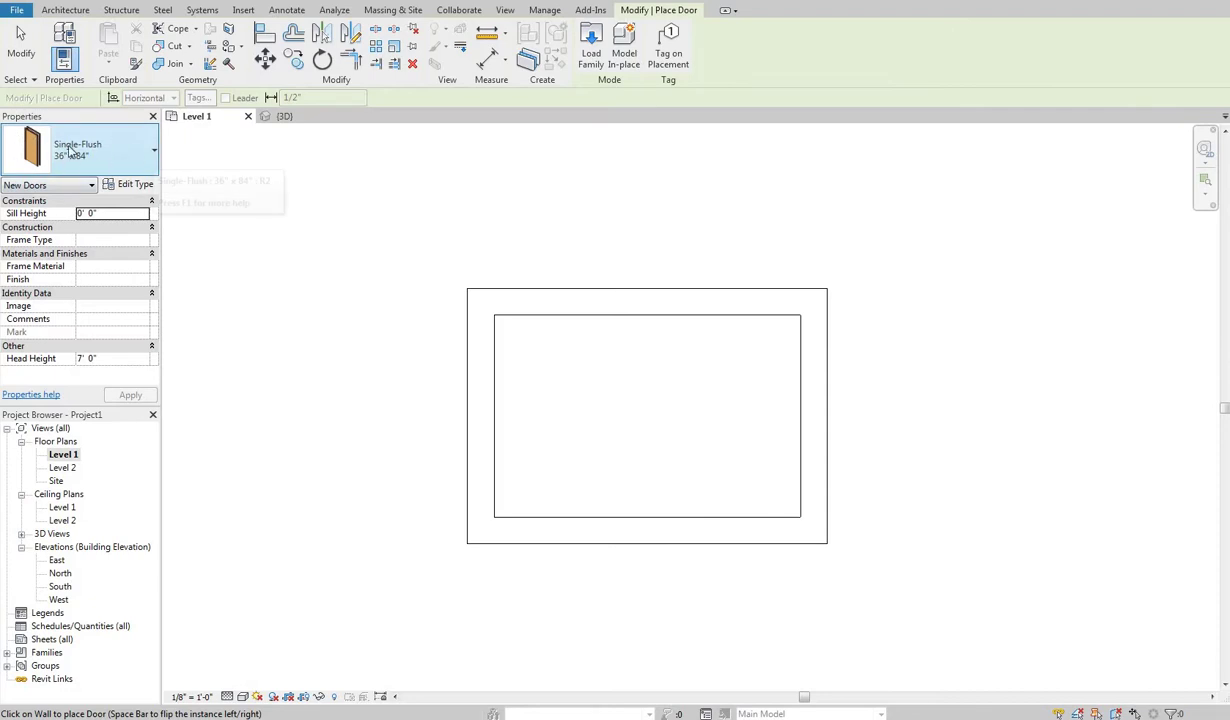
pyautogui.click(125, 150)
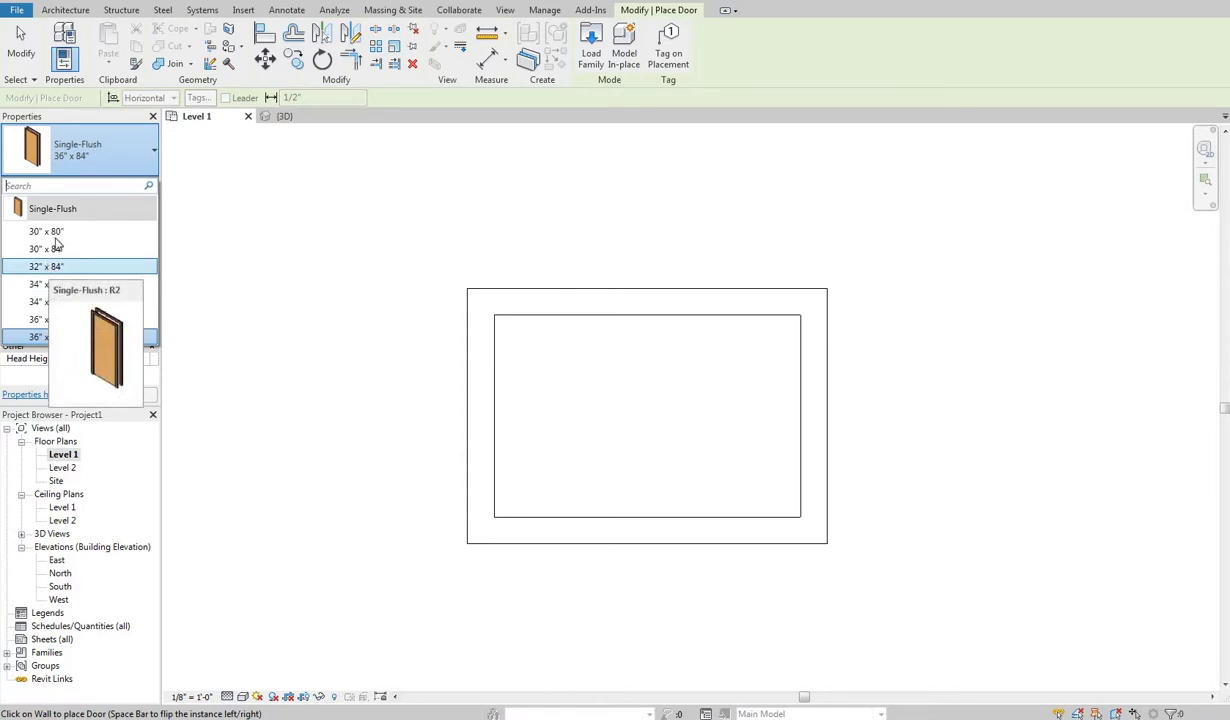
pyautogui.click(104, 154)
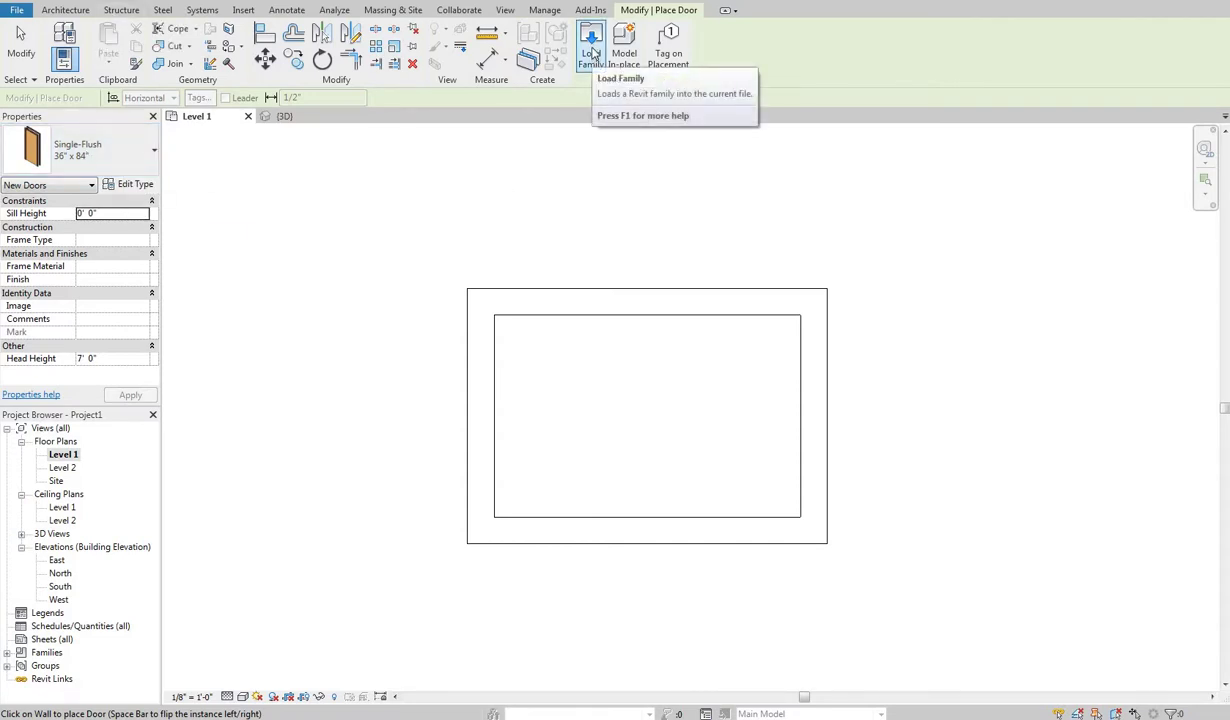
# Step: In Load Family, go up to the US Imperial library and open the Doors folder
pyautogui.click(591, 52)
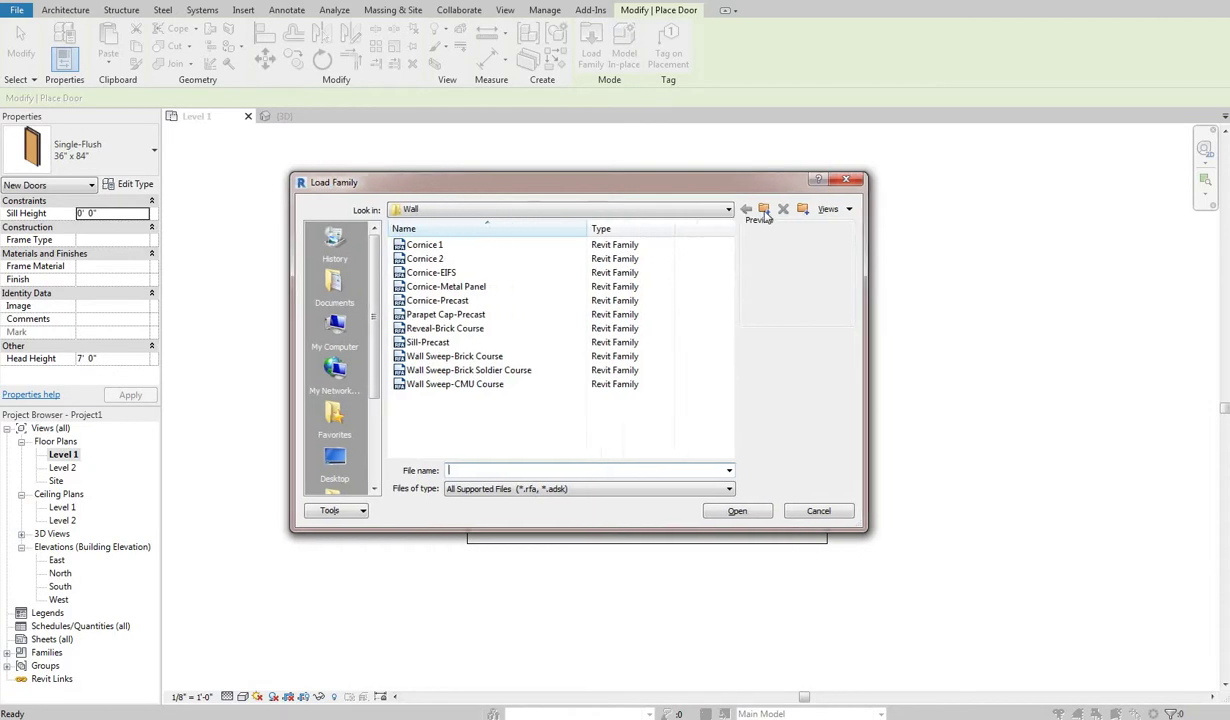
pyautogui.click(762, 209)
pyautogui.click(762, 209)
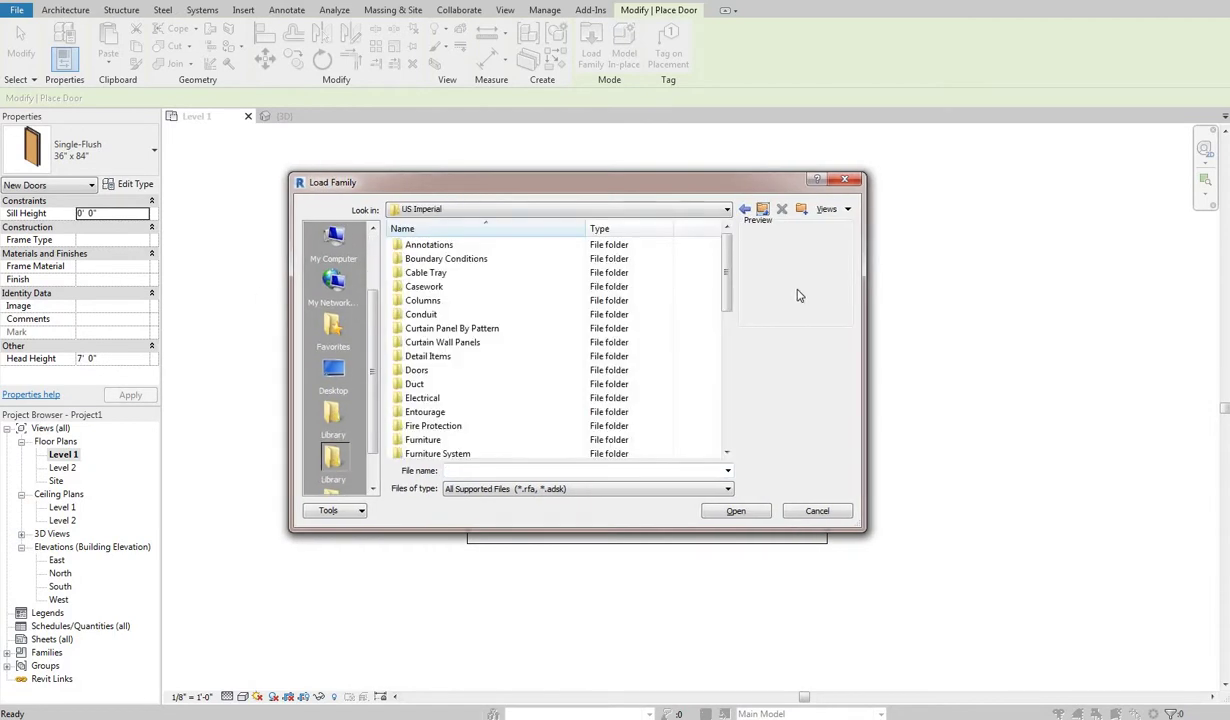
pyautogui.scroll(-8, 728, 265)
pyautogui.scroll(8, 725, 275)
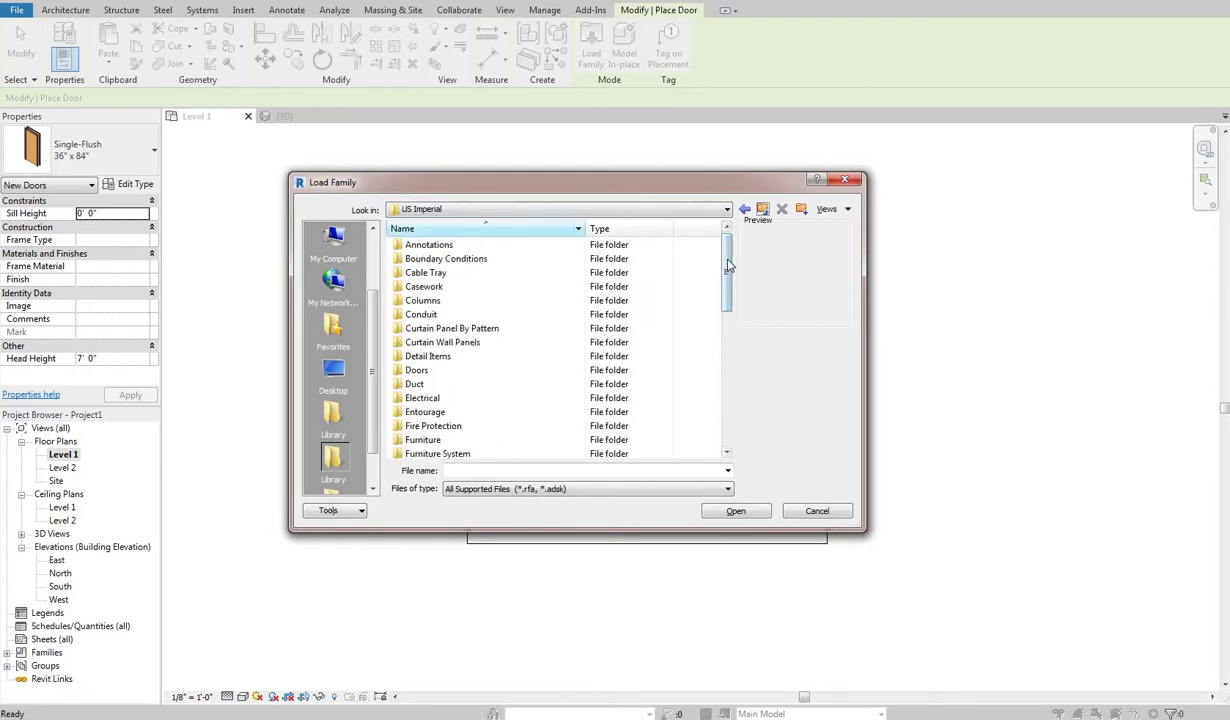
pyautogui.doubleClick(460, 370)
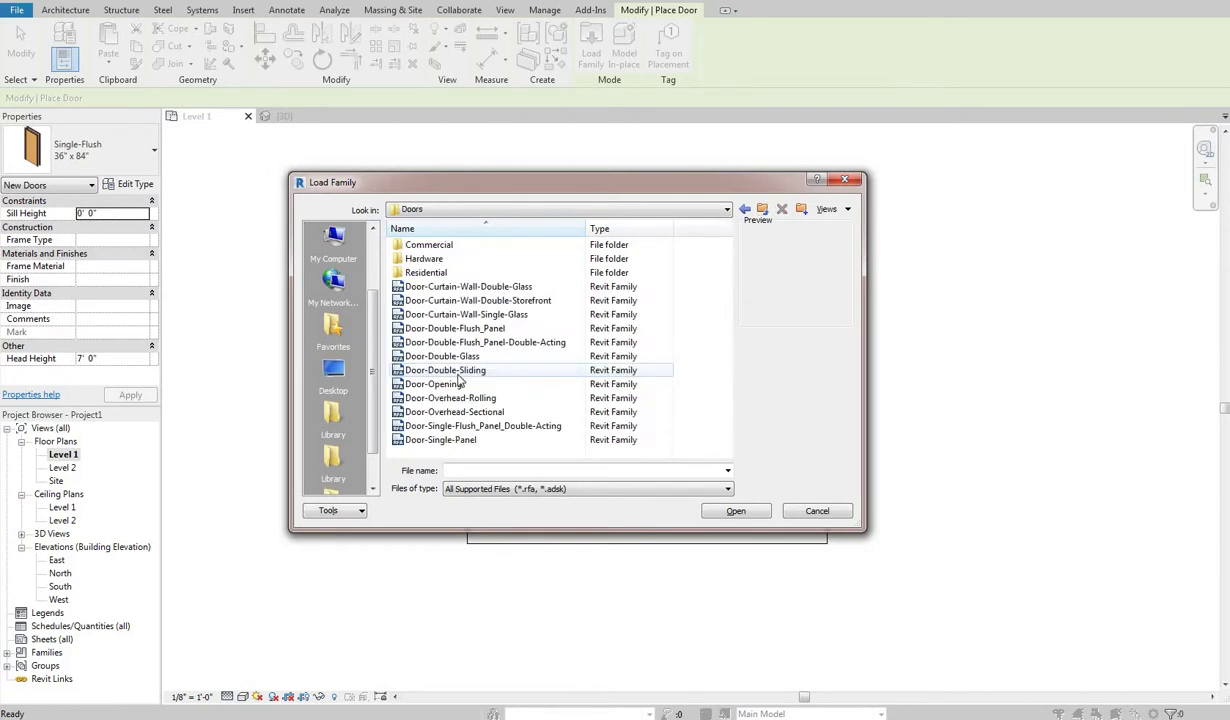
# Step: Preview the door families from Door-Curtain-Wall-Double-Glass through Door-Overhead-Sectional
pyautogui.click(489, 288)
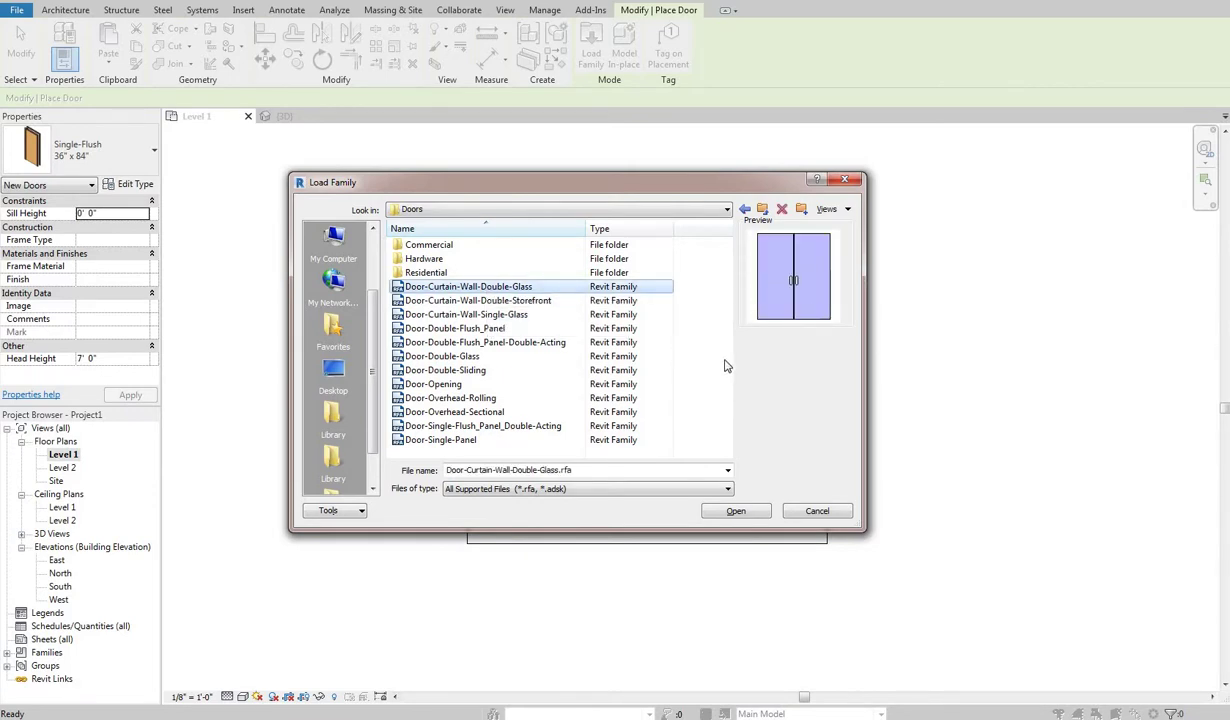
pyautogui.press('Down')
pyautogui.press('Down')
pyautogui.press('Down')
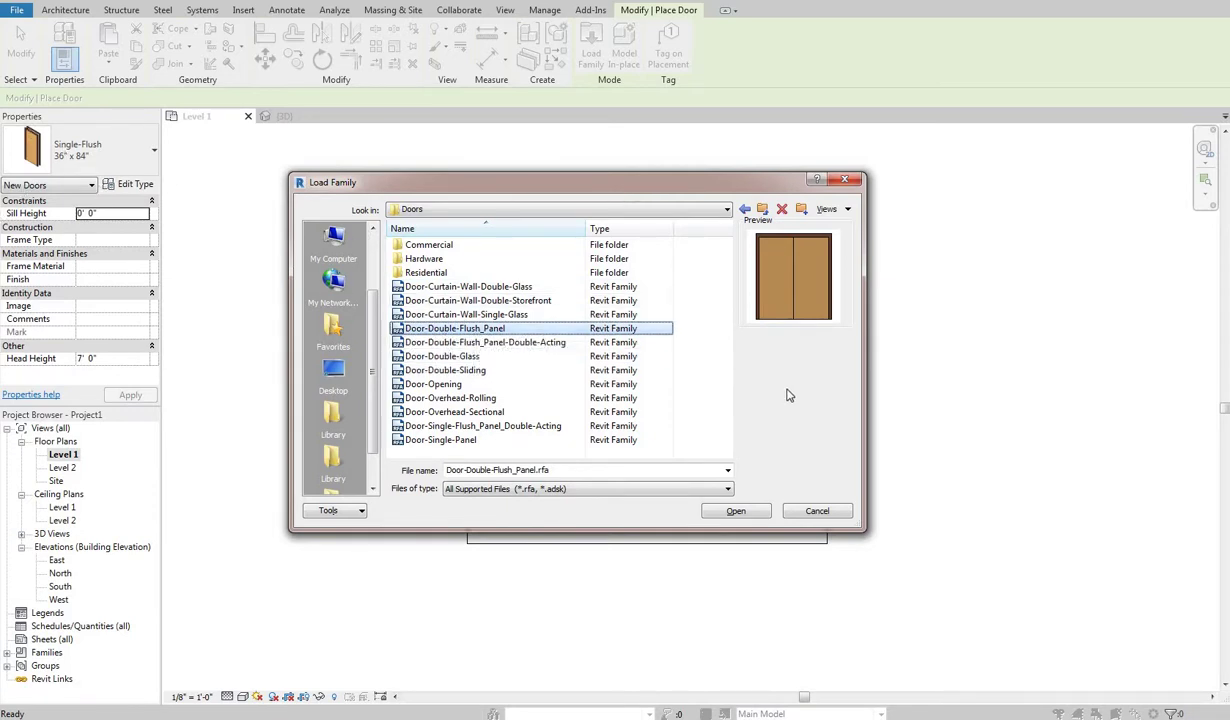
pyautogui.press('Down')
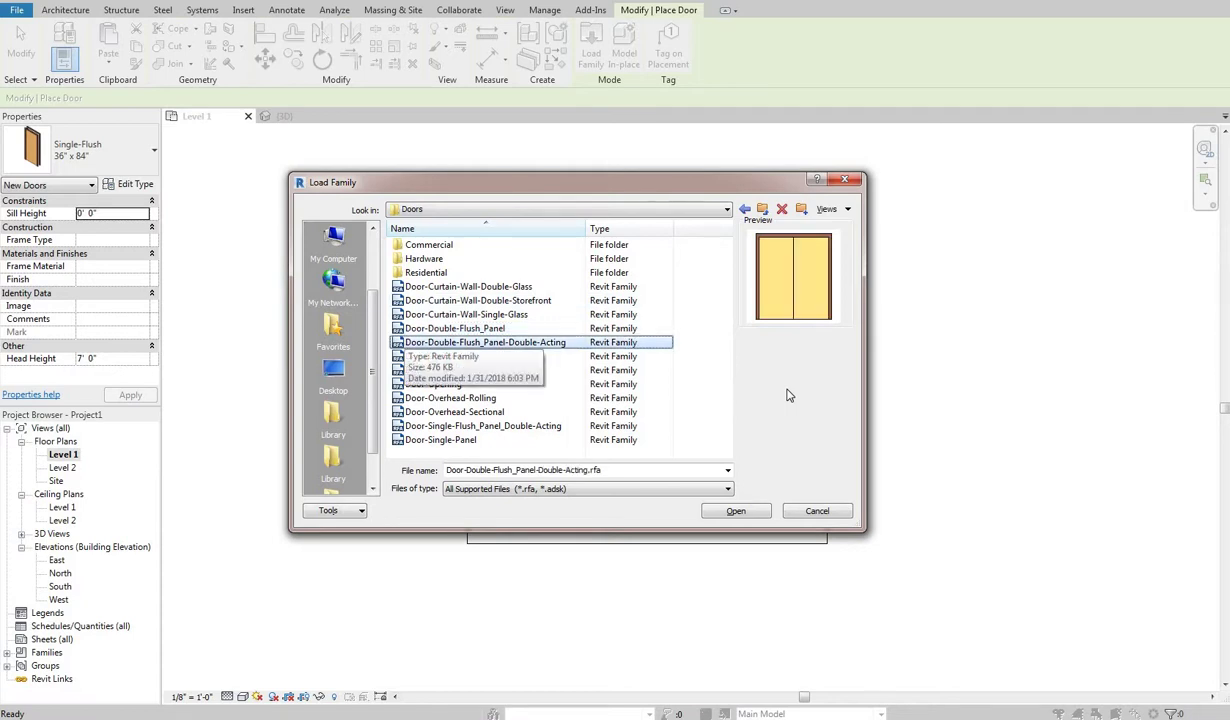
pyautogui.press('Down')
pyautogui.press('Down')
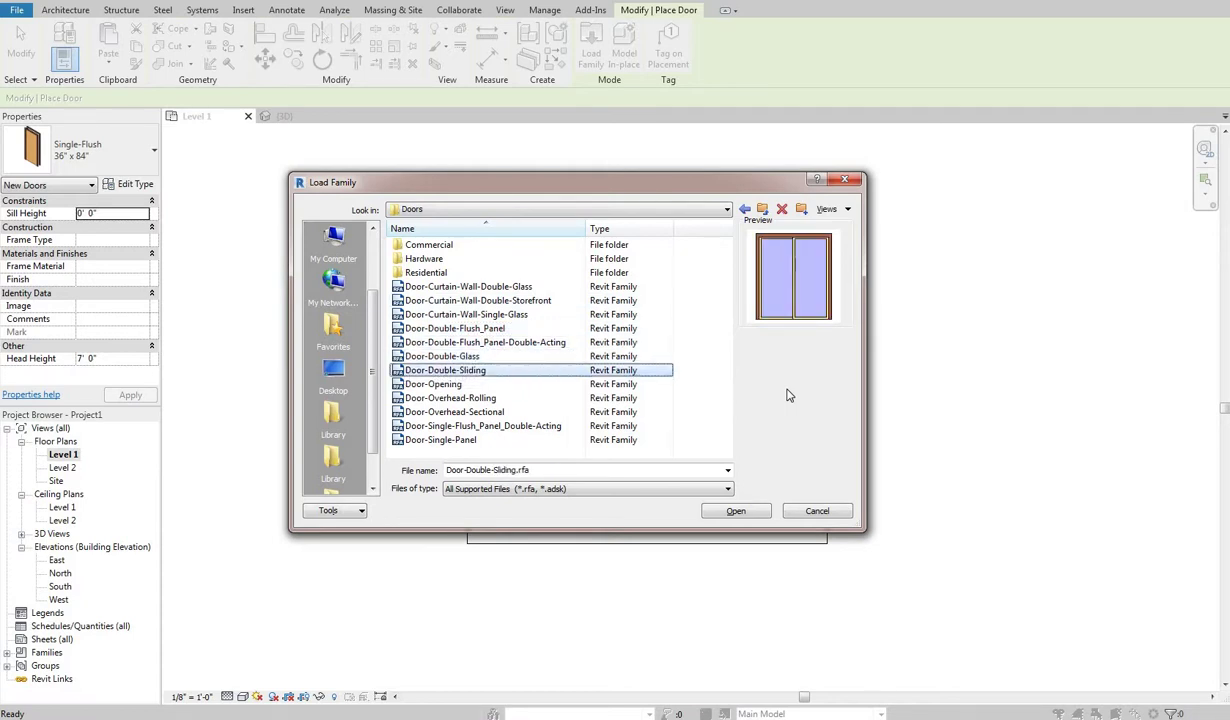
pyautogui.press('Down')
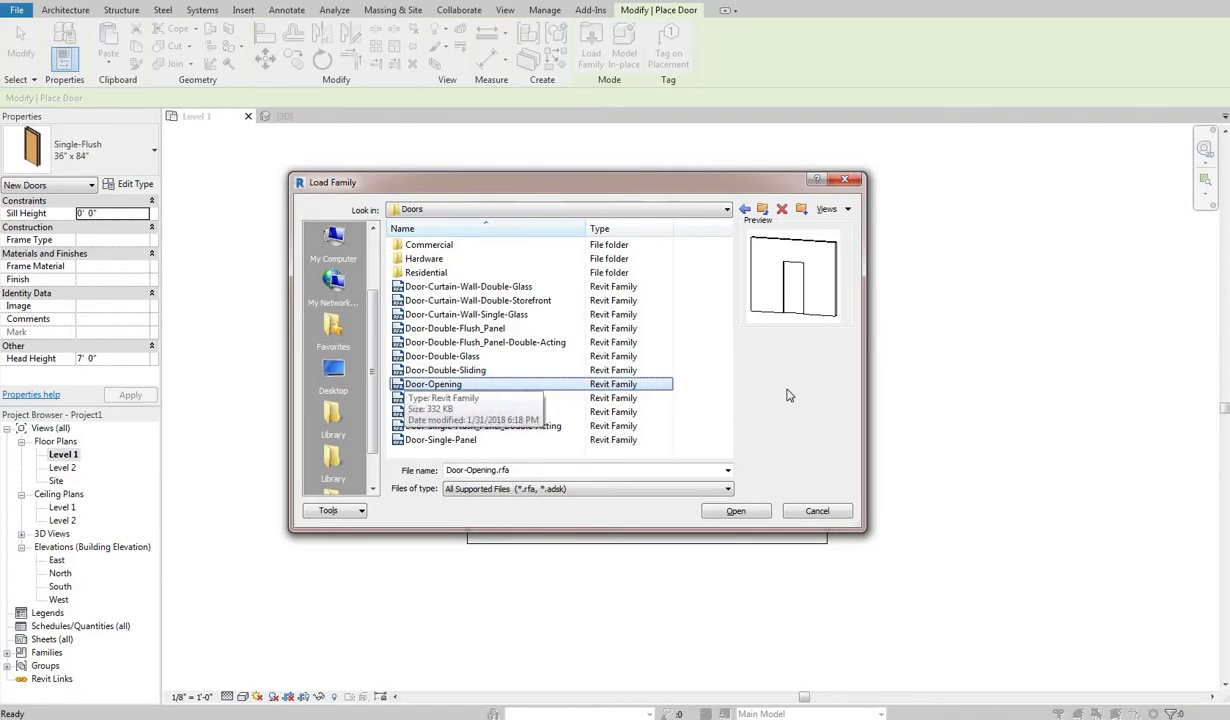
pyautogui.press('Down')
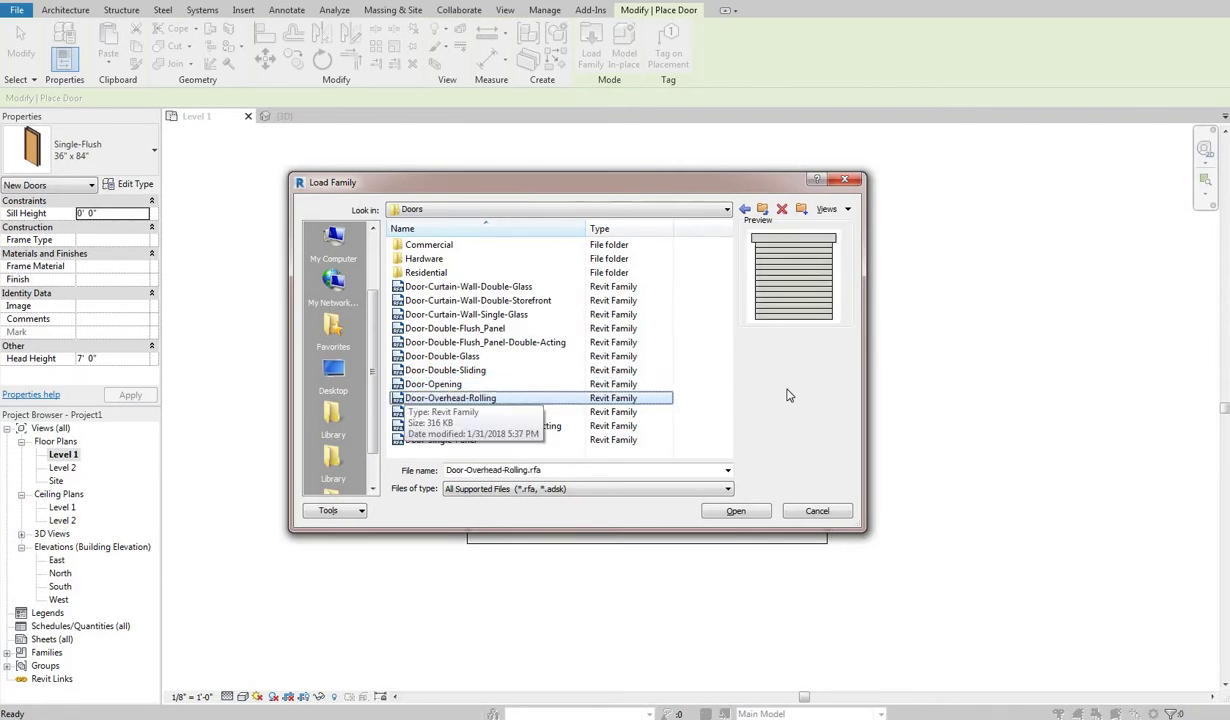
pyautogui.press('Down')
pyautogui.press('Up')
pyautogui.press('Down')
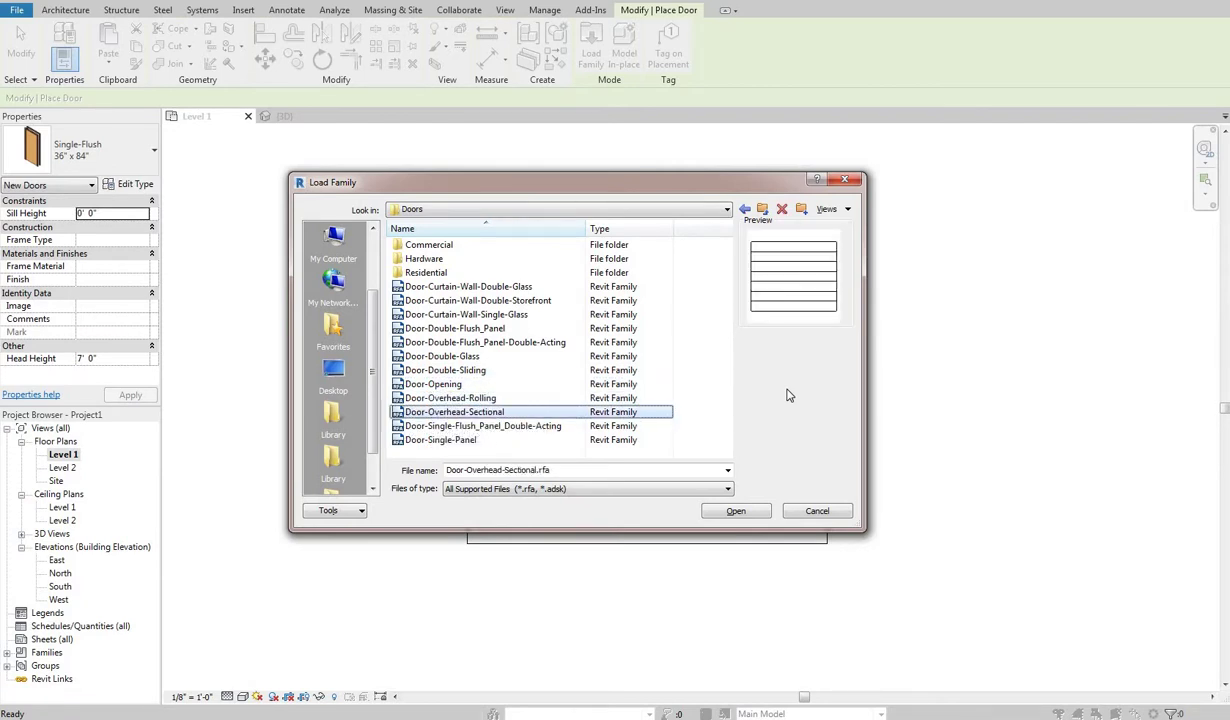
pyautogui.press('Down')
pyautogui.press('Down')
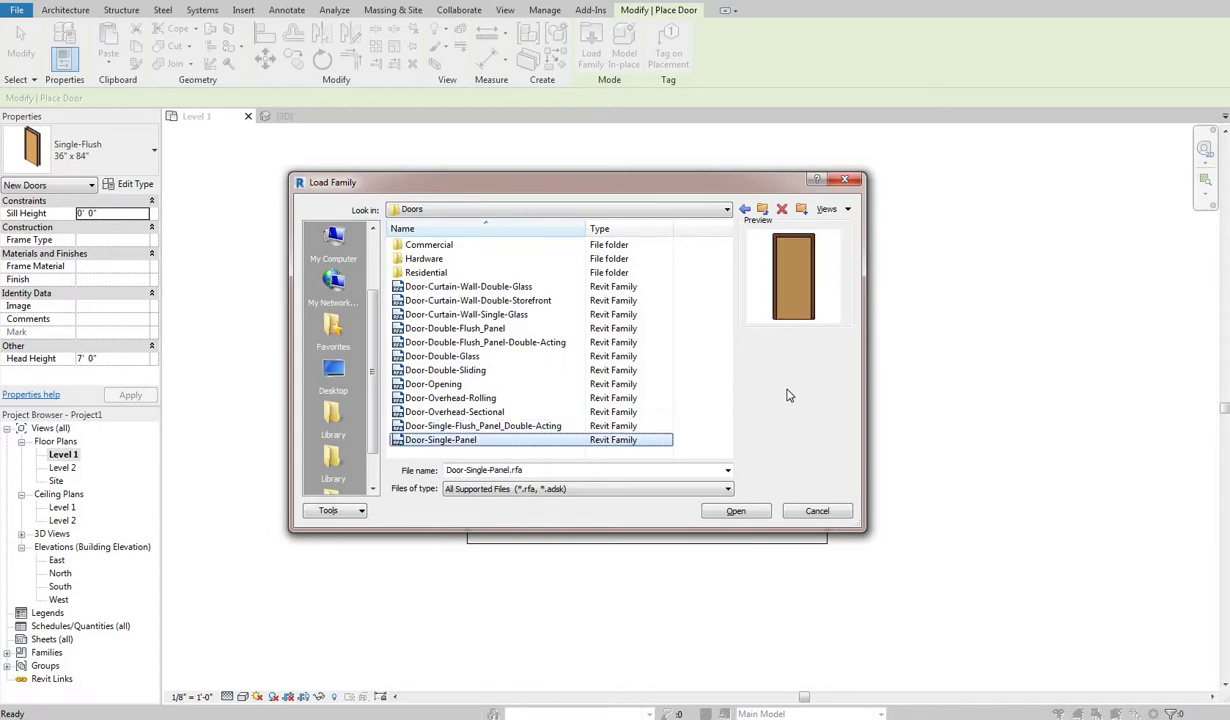
# Step: Open the Residential folder and step down to the interior wood door families
pyautogui.doubleClick(425, 272)
pyautogui.press('Down')
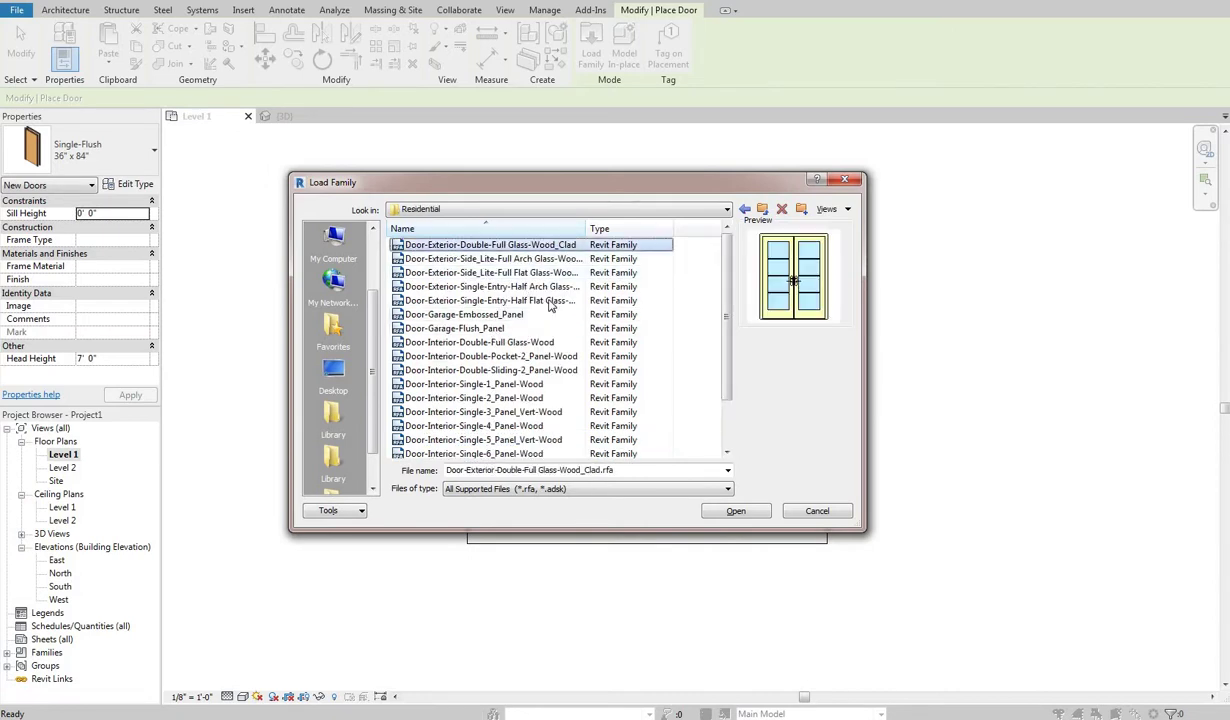
pyautogui.press('Down')
pyautogui.press('Down')
pyautogui.press('Down')
pyautogui.press('Down')
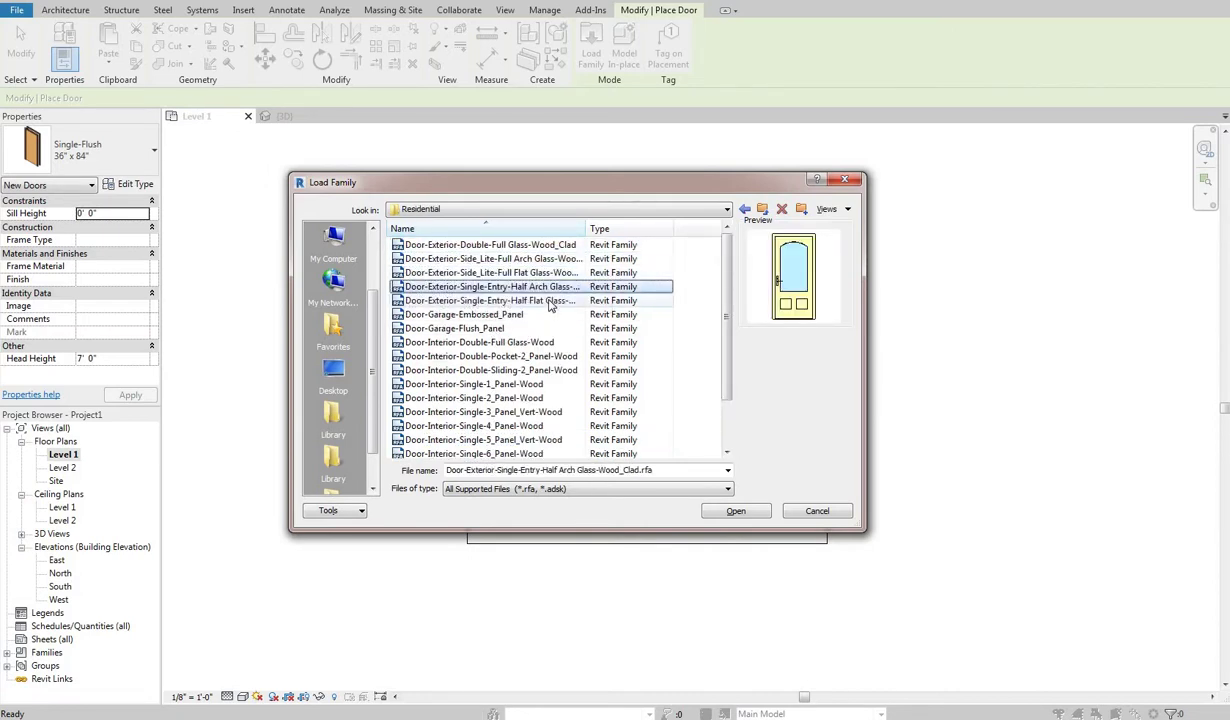
pyautogui.press('Down')
pyautogui.press('Down')
pyautogui.press('Down')
pyautogui.press('Down')
pyautogui.press('Down')
pyautogui.press('Down')
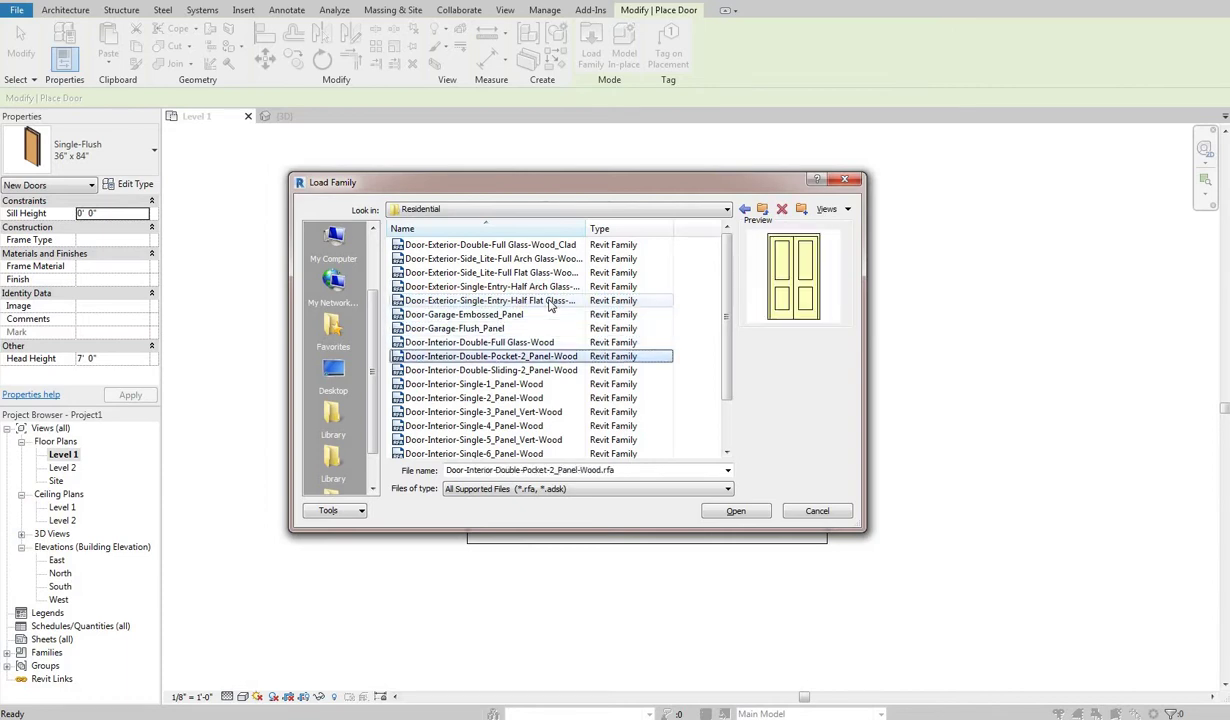
pyautogui.press('Down')
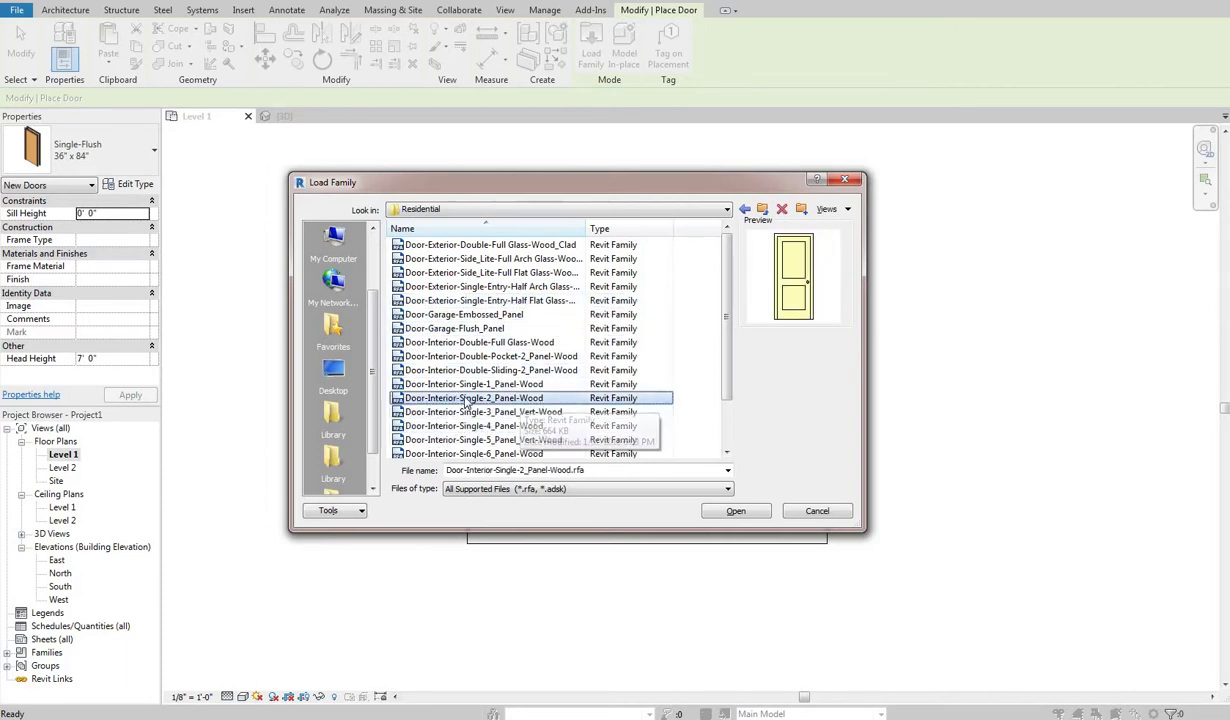
# Step: Open the two-panel wood door family and enlarge the Specify Types size list
pyautogui.press('Return')
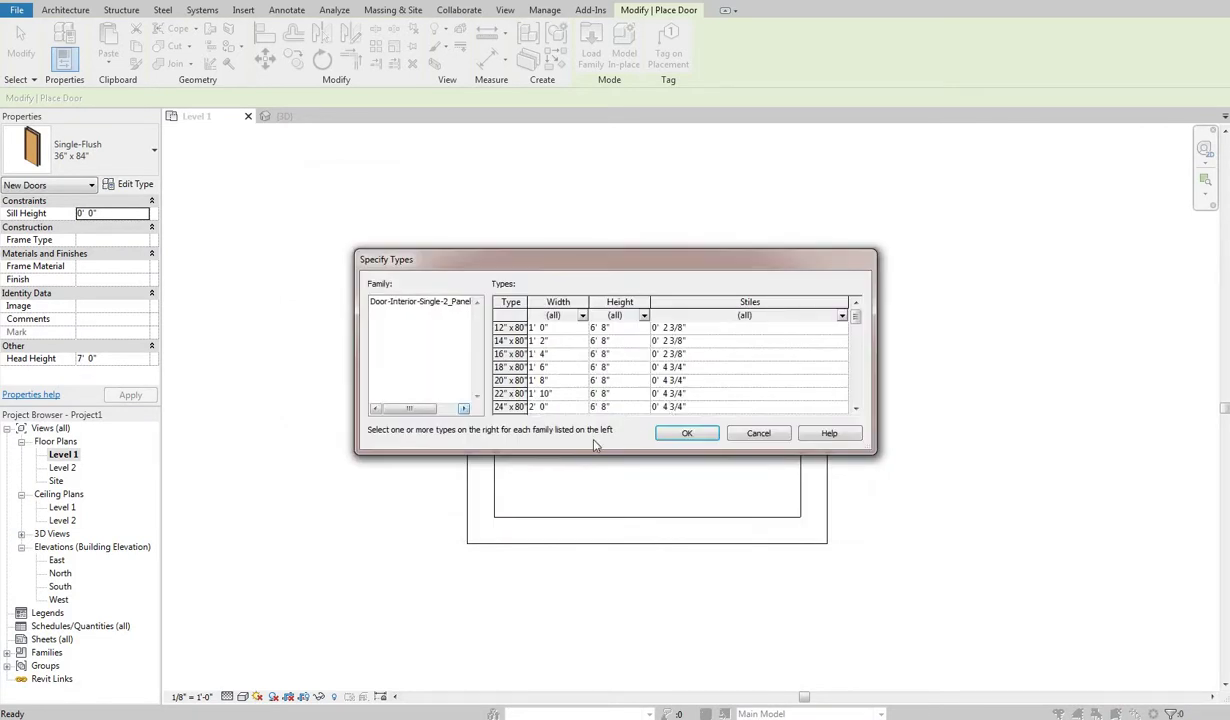
pyautogui.moveTo(592, 501); pyautogui.dragTo(576, 665)
pyautogui.moveTo(526, 127); pyautogui.dragTo(526, 126)
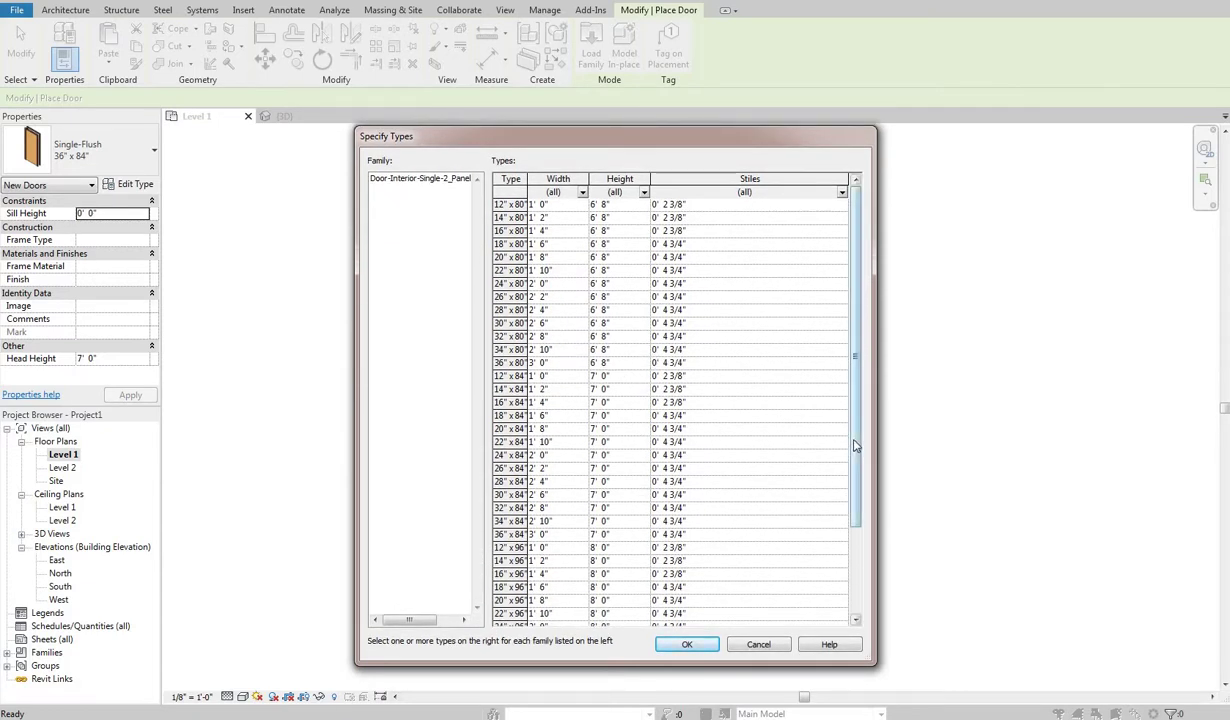
pyautogui.moveTo(859, 469); pyautogui.dragTo(864, 549)
pyautogui.moveTo(862, 410); pyautogui.dragTo(864, 333)
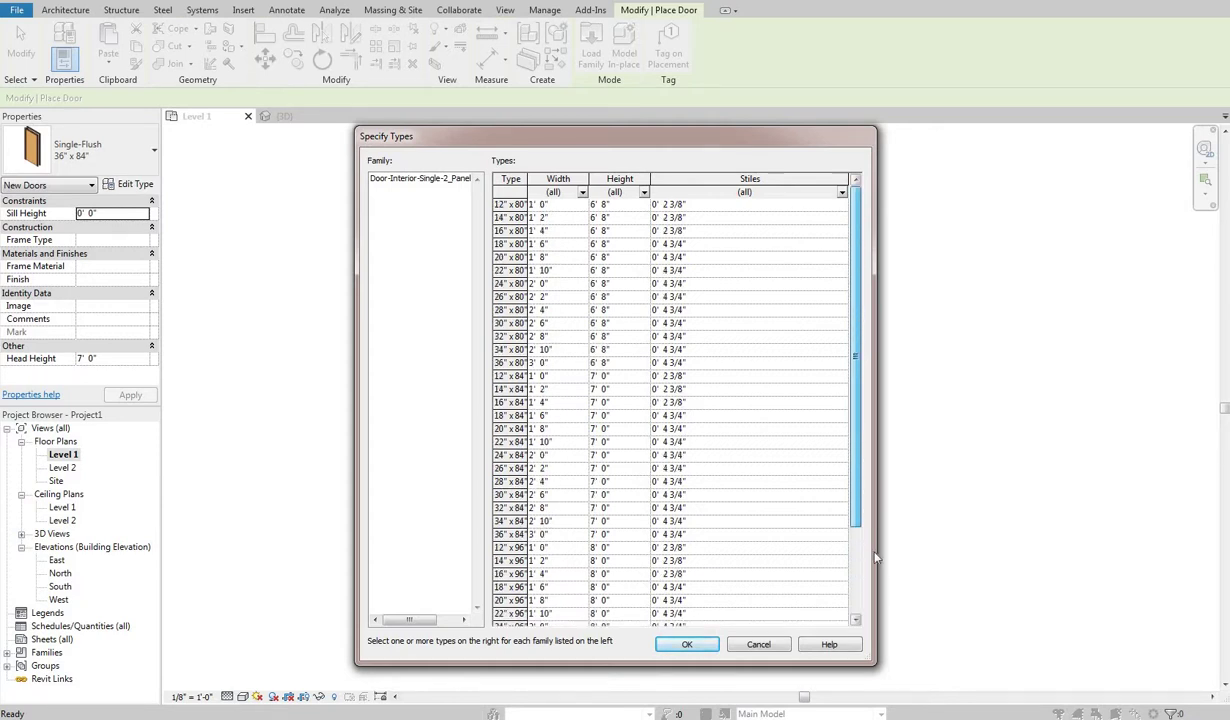
pyautogui.scroll(-5, 875, 556)
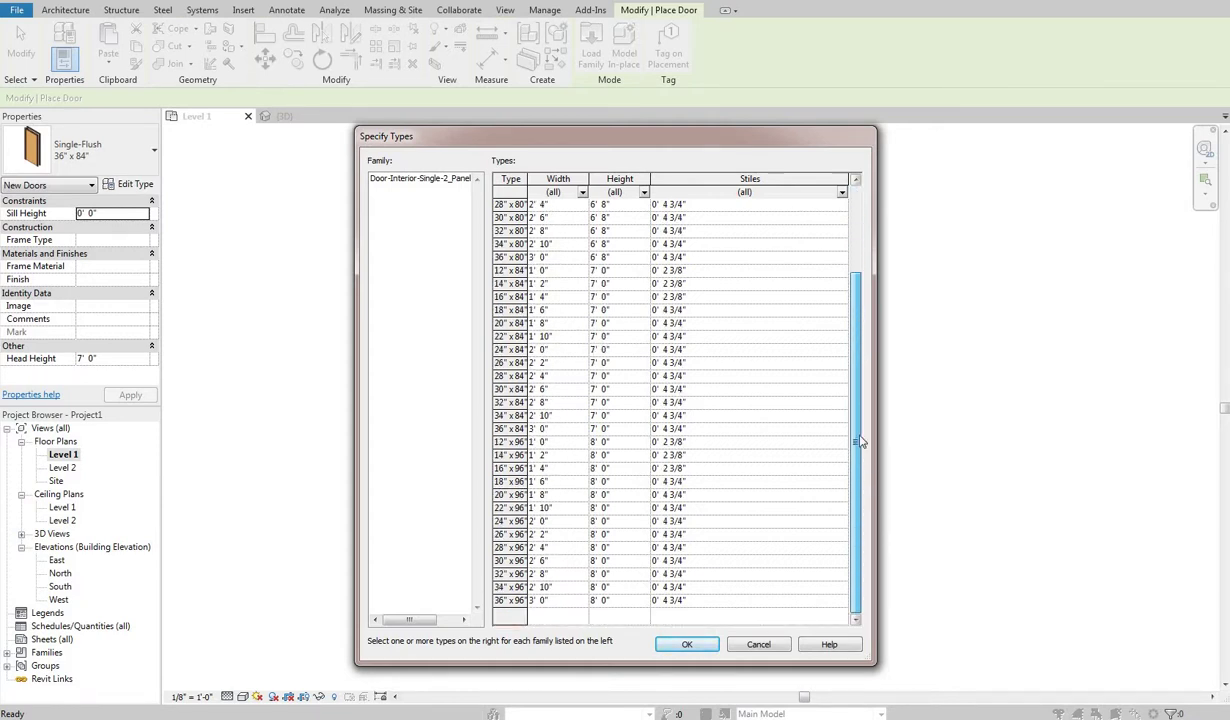
pyautogui.scroll(3, 821, 361)
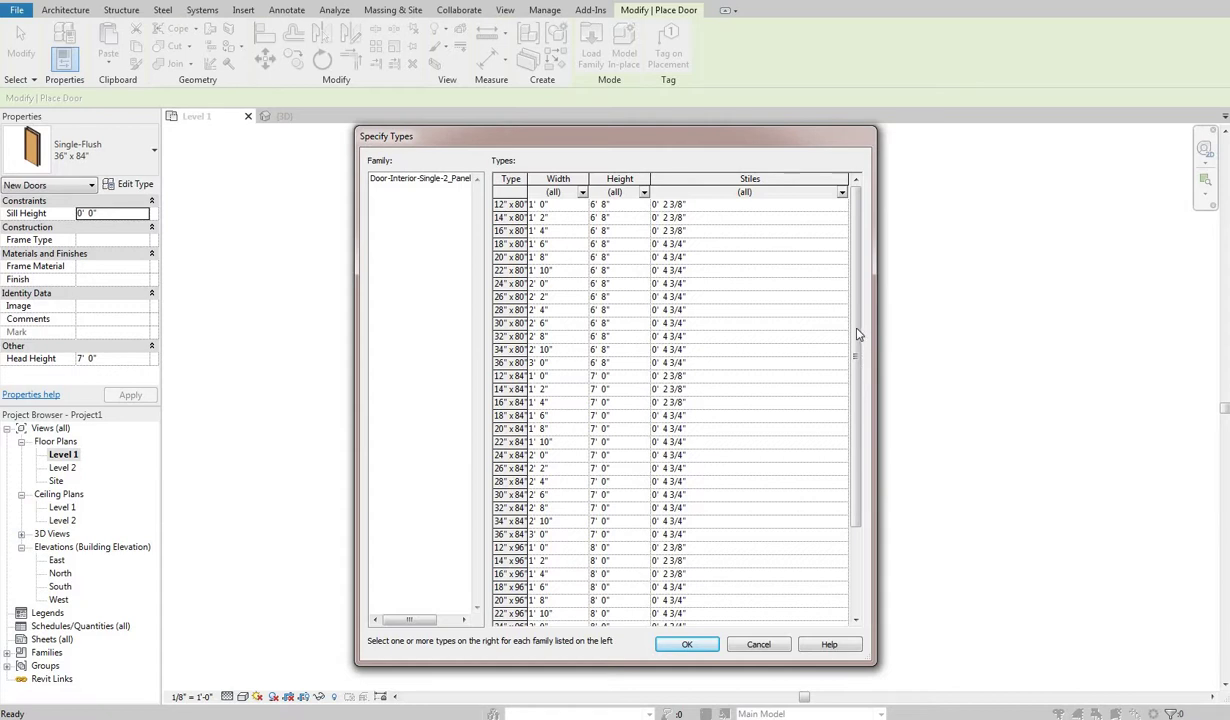
pyautogui.moveTo(860, 360); pyautogui.dragTo(869, 408)
pyautogui.scroll(3, 585, 265)
# Step: Select the 28", 30", 32", 34" and 36" x 80" sizes and load them
pyautogui.click(515, 362)
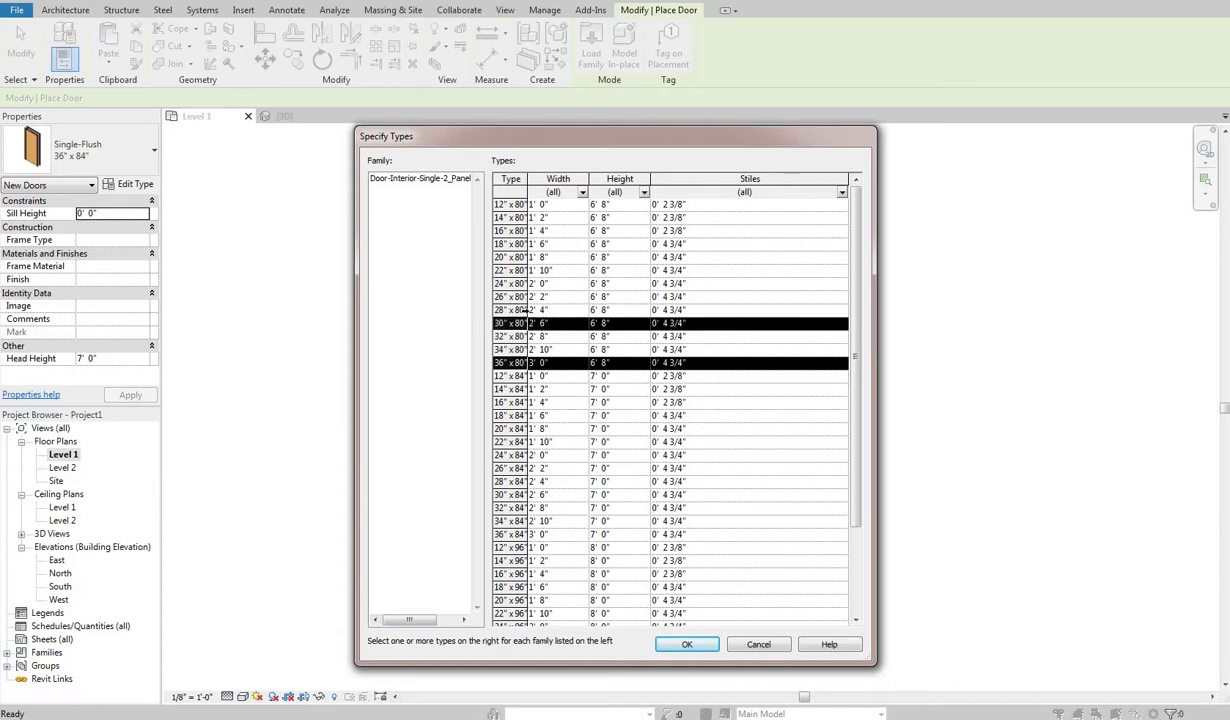
pyautogui.keyDown('ctrl'); pyautogui.click(520, 337); pyautogui.keyUp('ctrl')
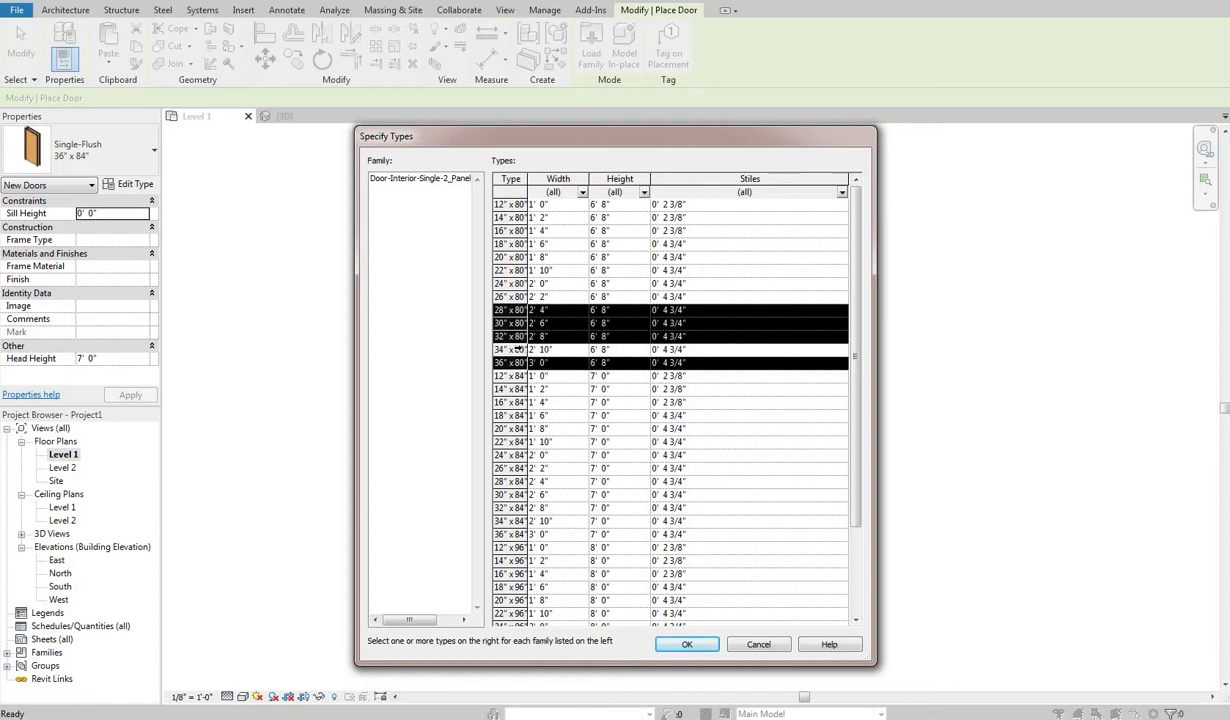
pyautogui.keyDown('ctrl'); pyautogui.click(556, 350); pyautogui.keyUp('ctrl')
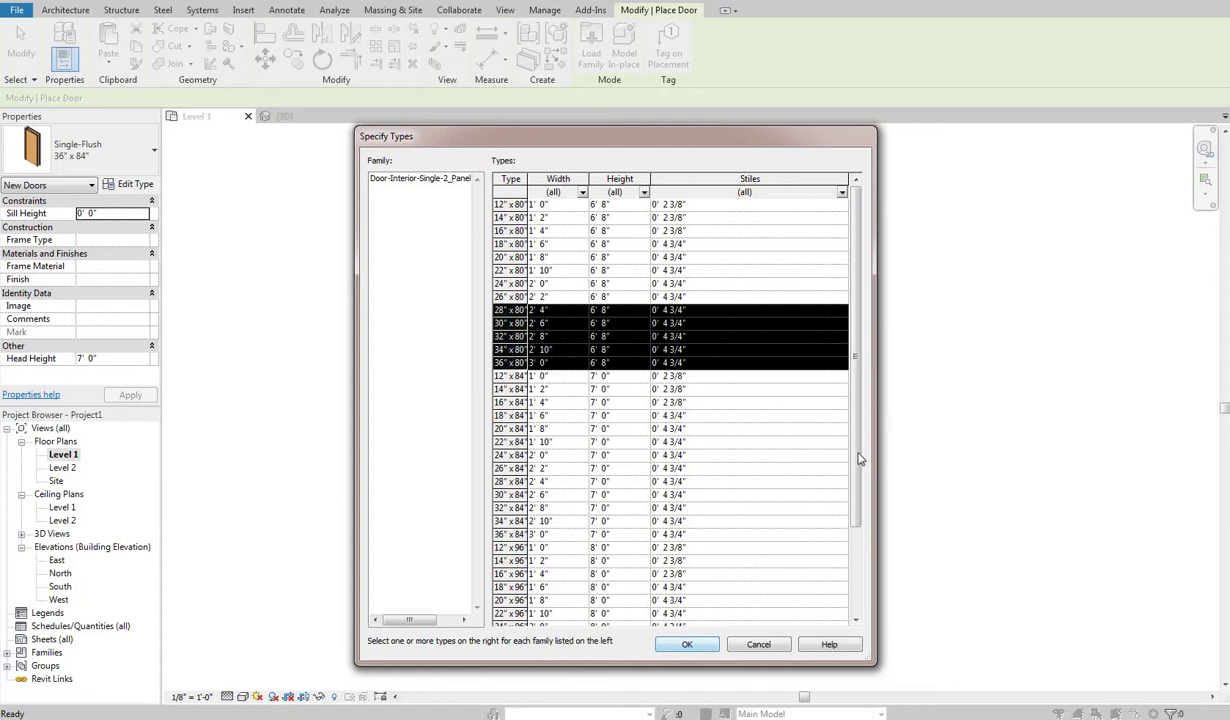
pyautogui.scroll(-3, 663, 585)
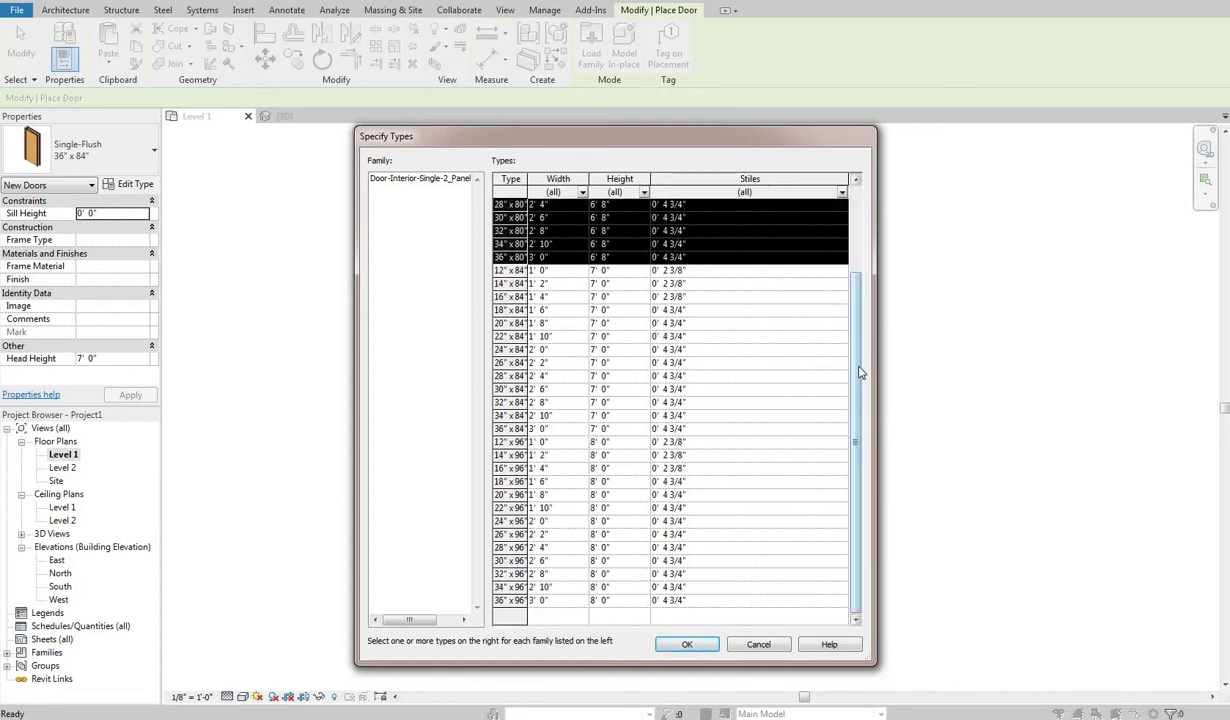
pyautogui.scroll(3, 660, 360)
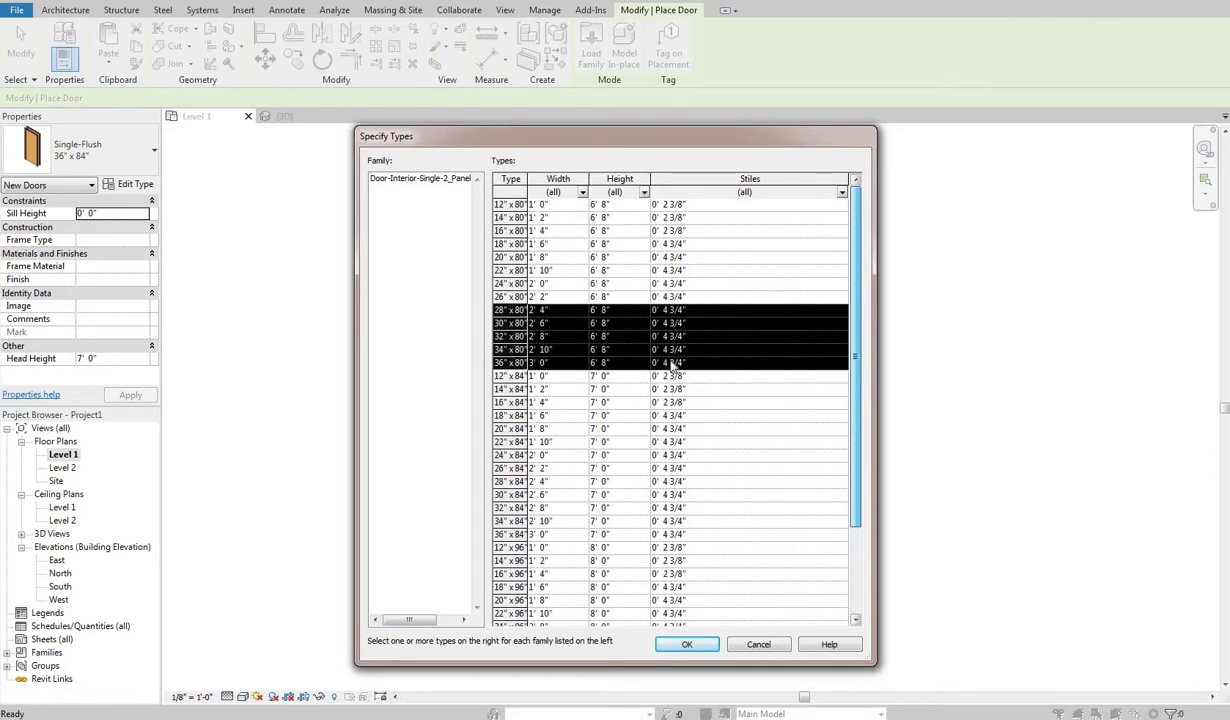
pyautogui.click(688, 646)
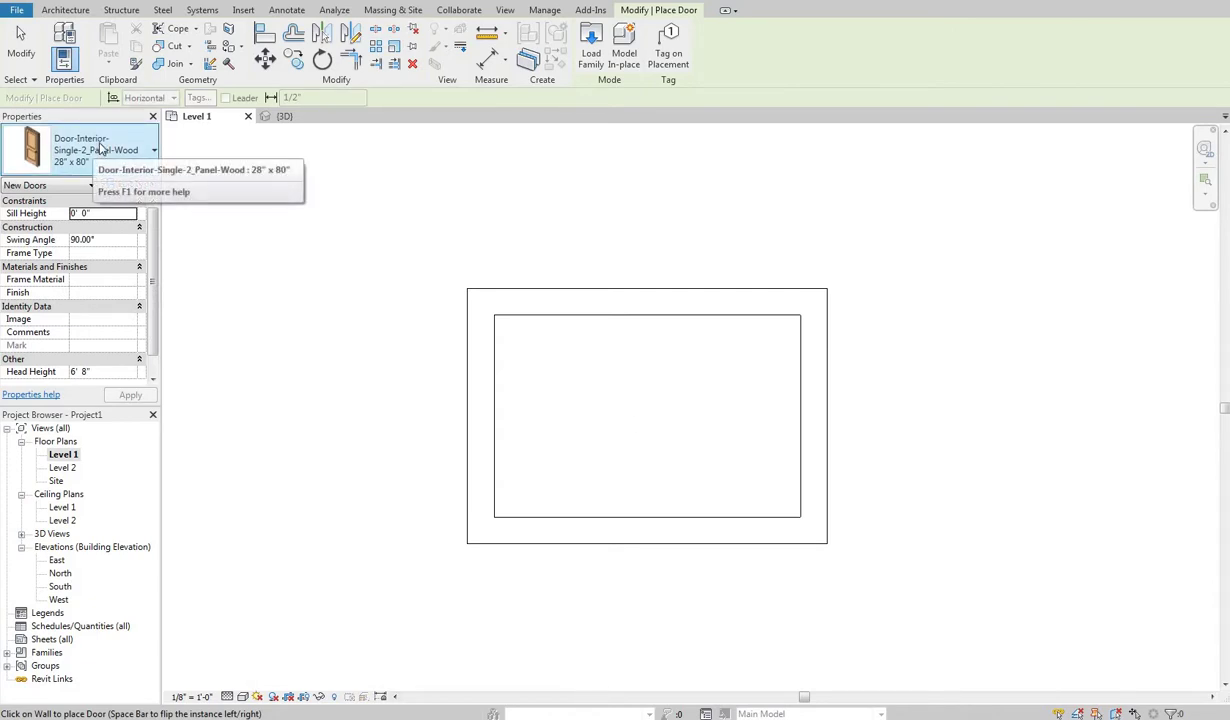
# Step: Pick the 36" x 80" door type and place it in the top wall
pyautogui.click(100, 148)
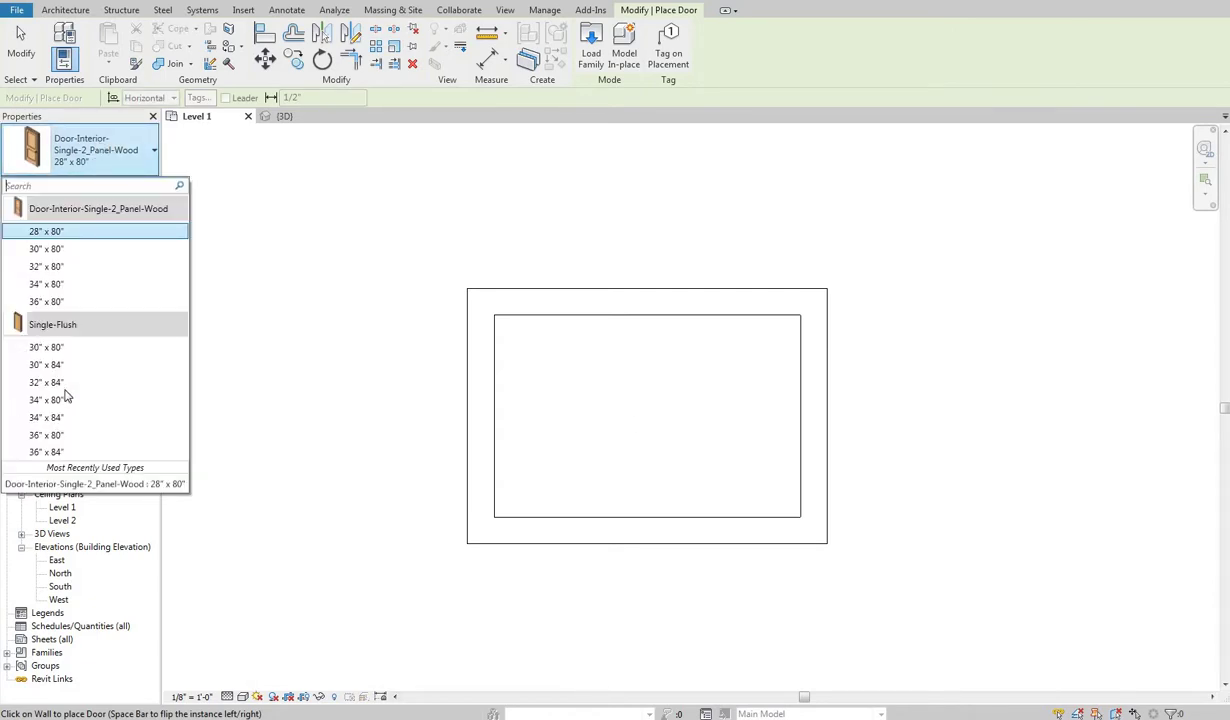
pyautogui.click(48, 302)
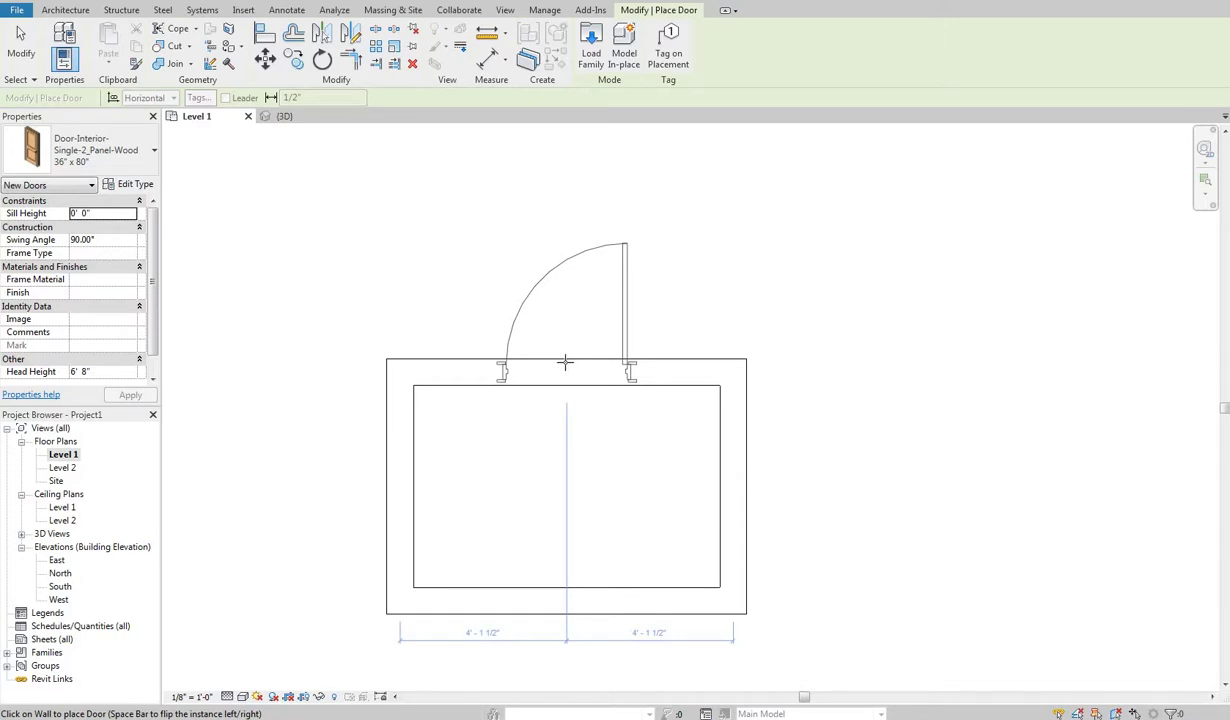
pyautogui.click(565, 362)
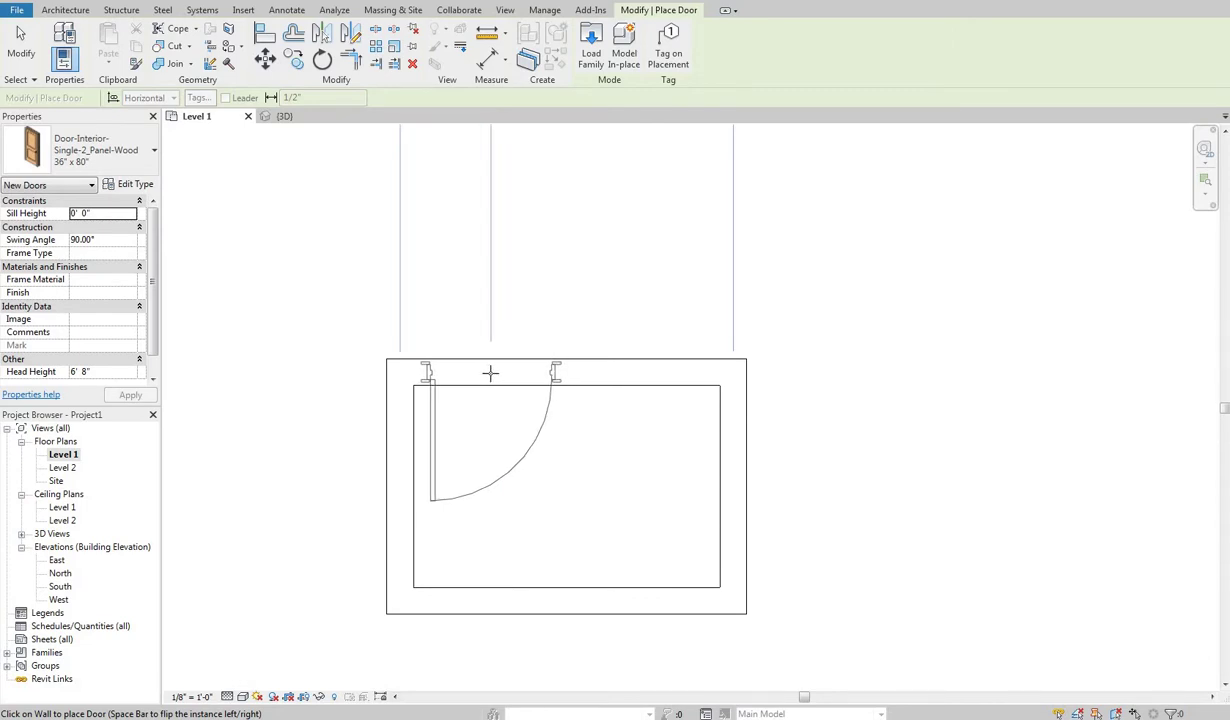
pyautogui.click(580, 455)
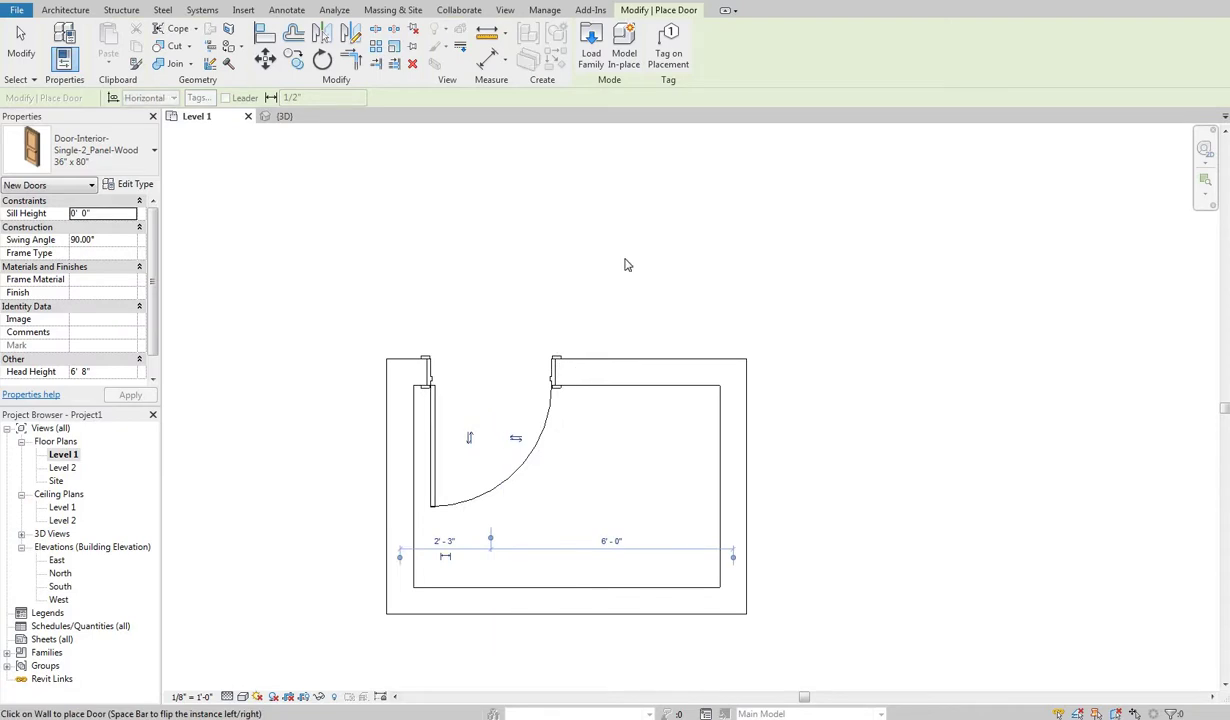
# Step: End door placement and check the placed door by selecting it
pyautogui.rightClick(598, 233)
pyautogui.click(571, 253)
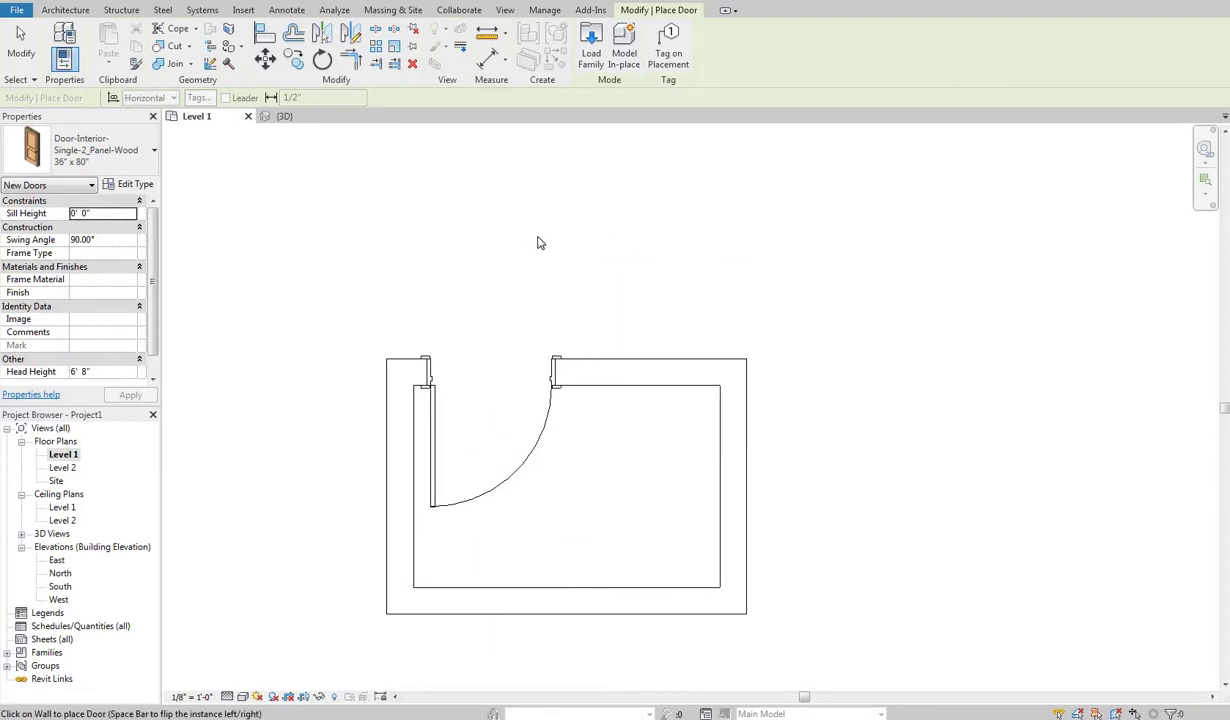
pyautogui.rightClick(533, 235)
pyautogui.click(541, 235)
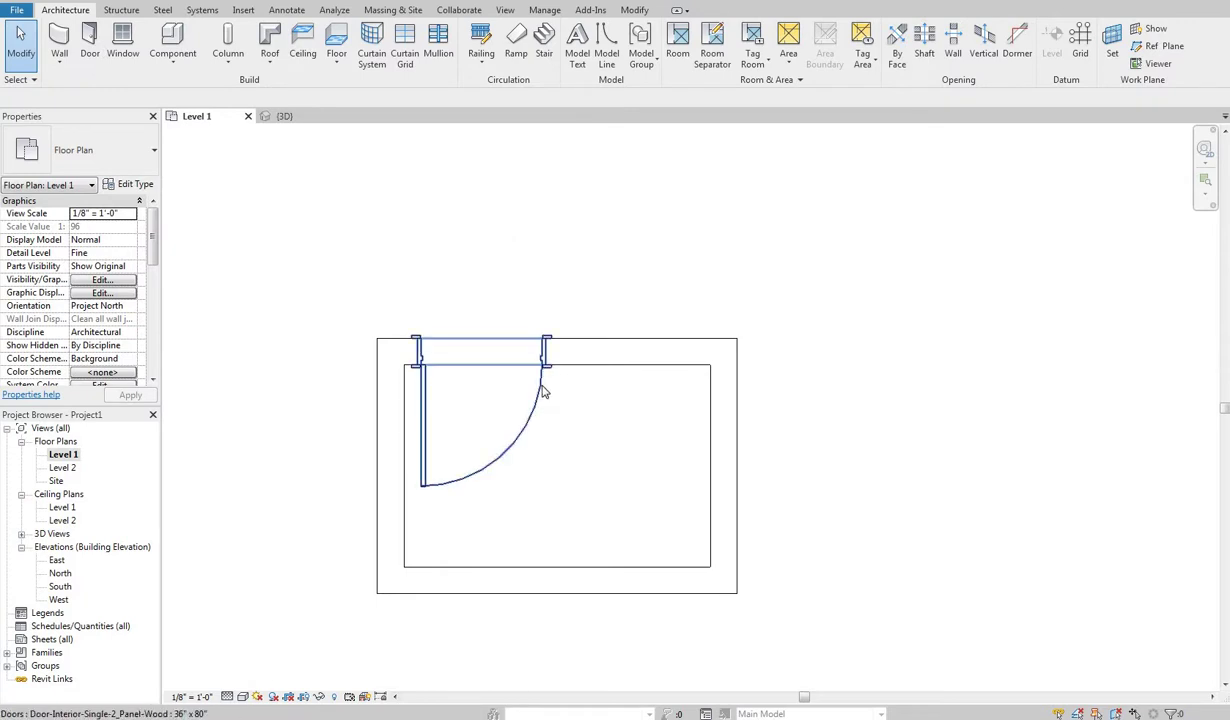
pyautogui.click(625, 432)
pyautogui.press('Escape')
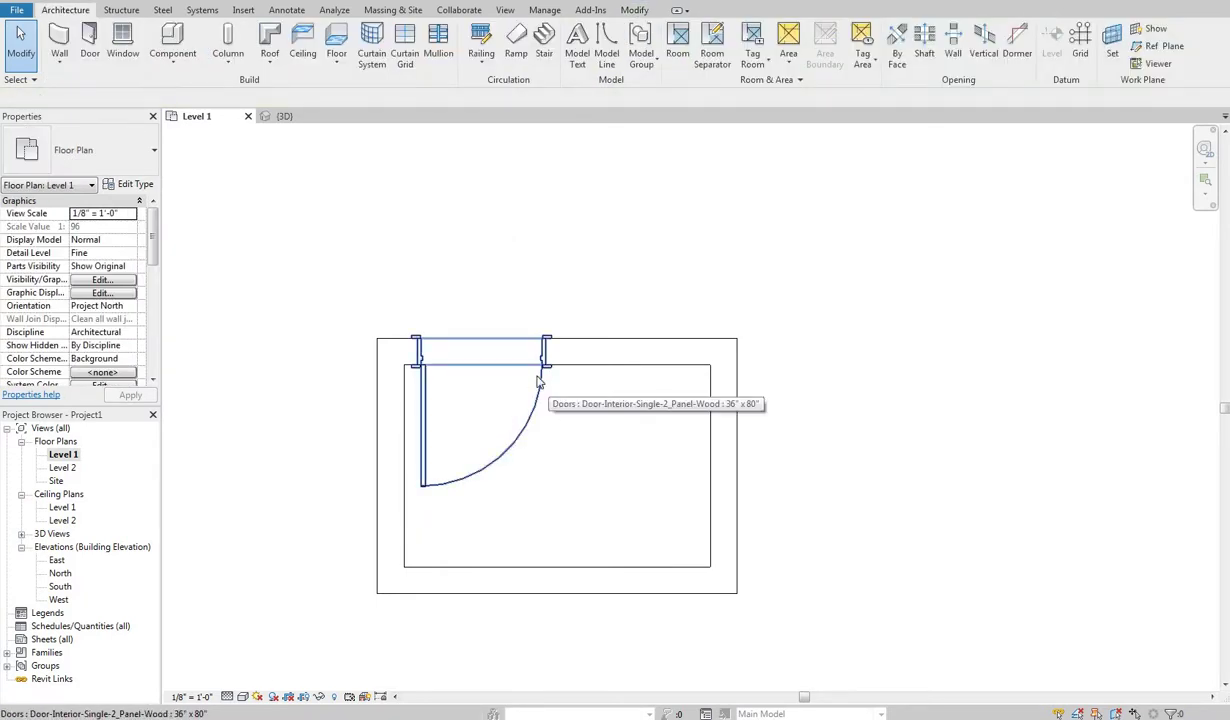
pyautogui.click(588, 431)
pyautogui.press('Escape')
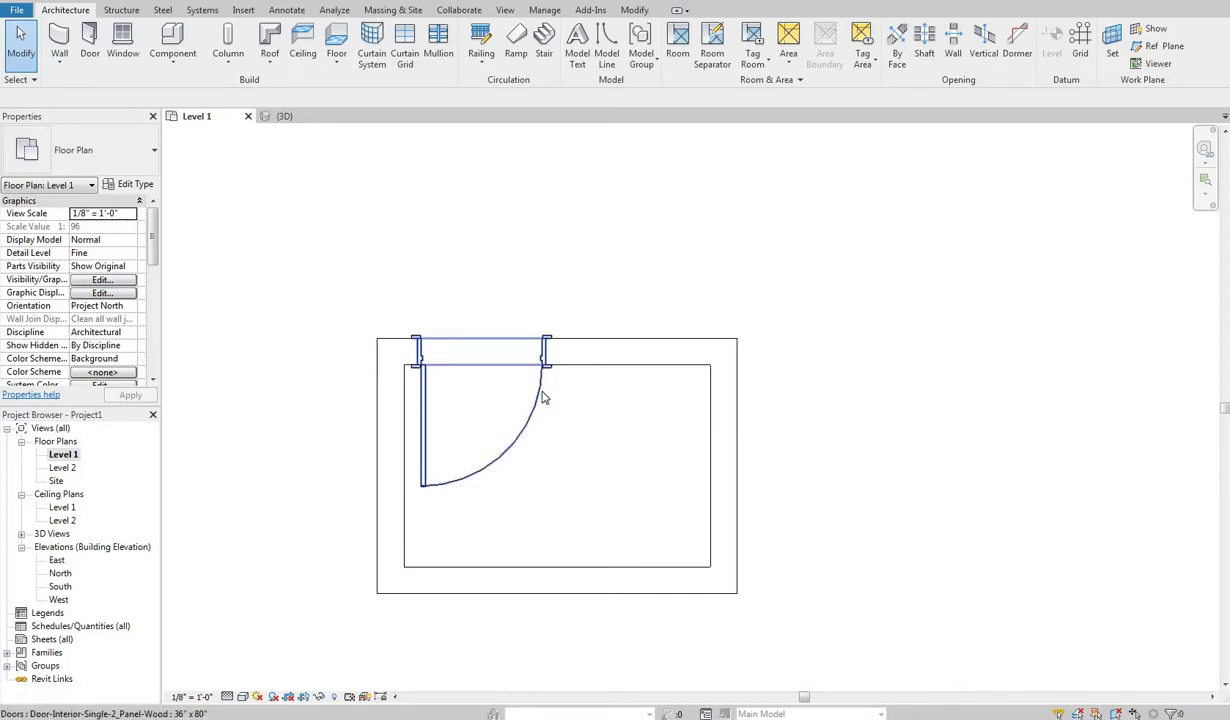
pyautogui.click(461, 418)
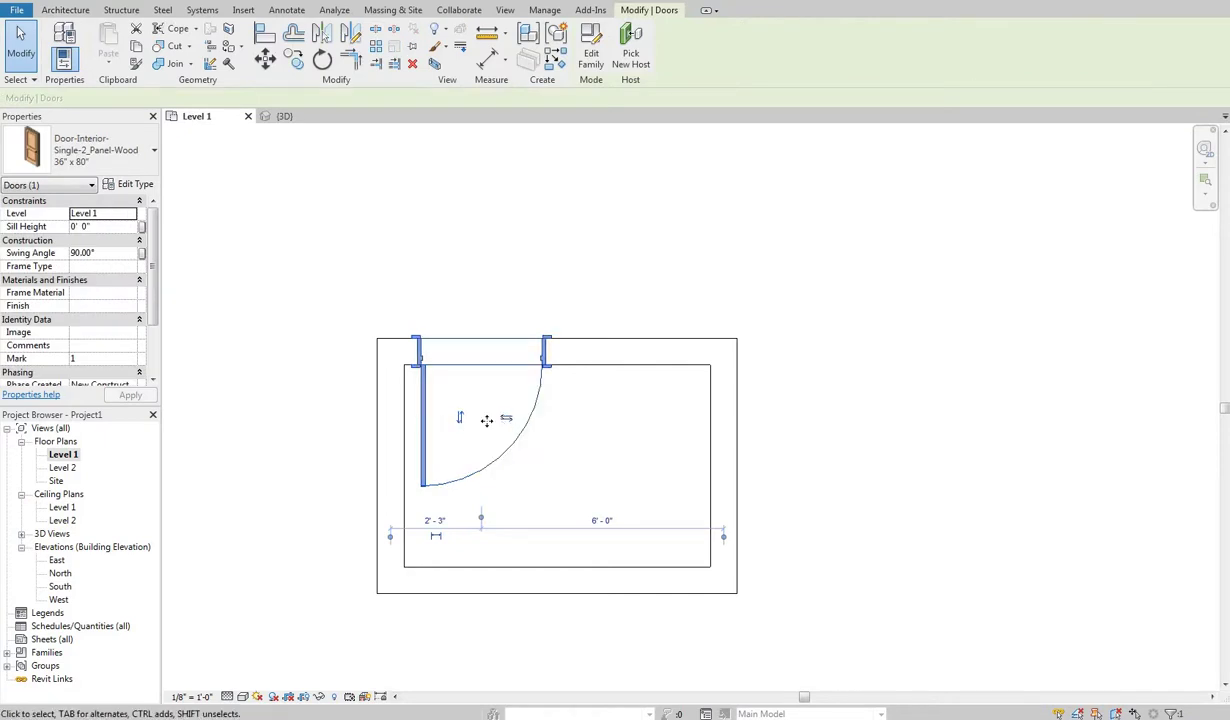
pyautogui.click(507, 420)
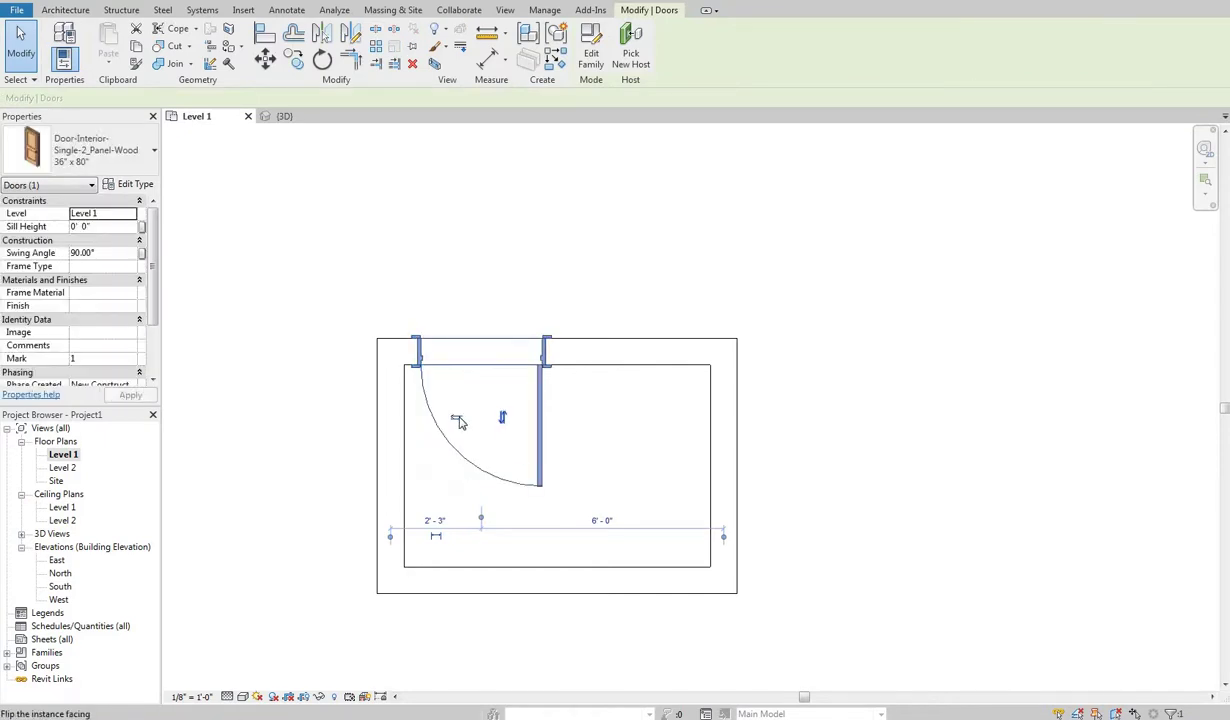
pyautogui.click(500, 421)
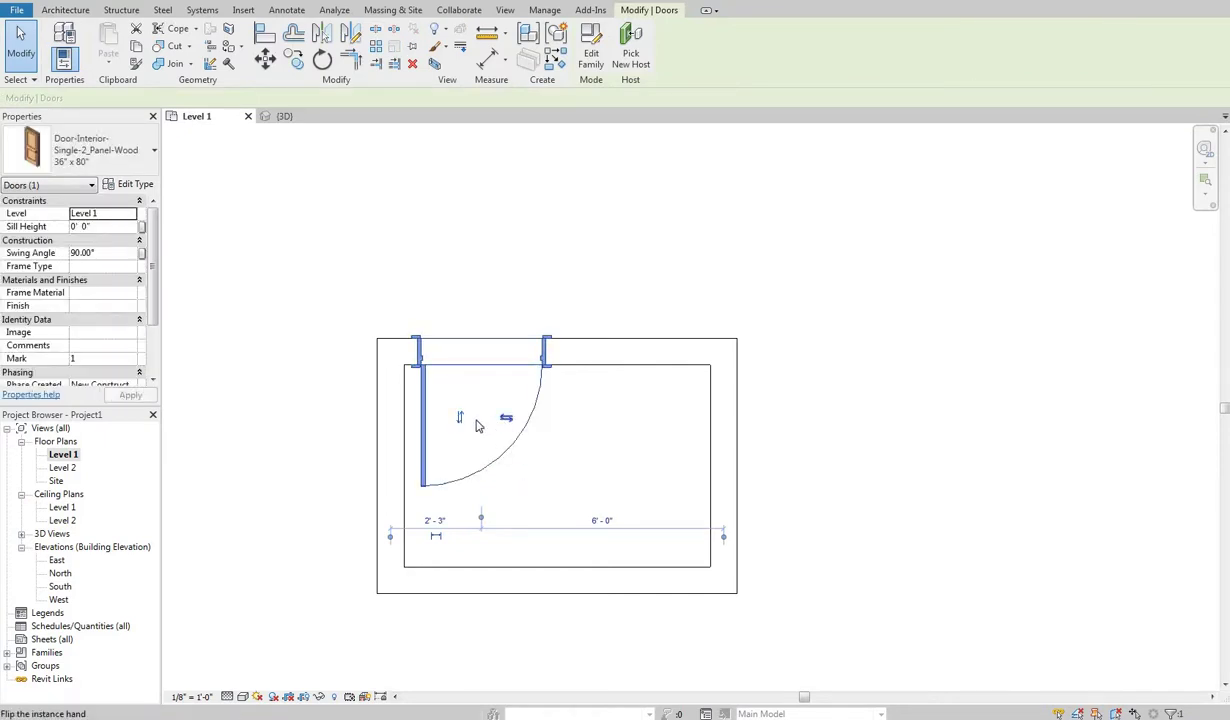
pyautogui.click(457, 421)
pyautogui.click(457, 421)
pyautogui.press('space')
pyautogui.press('space')
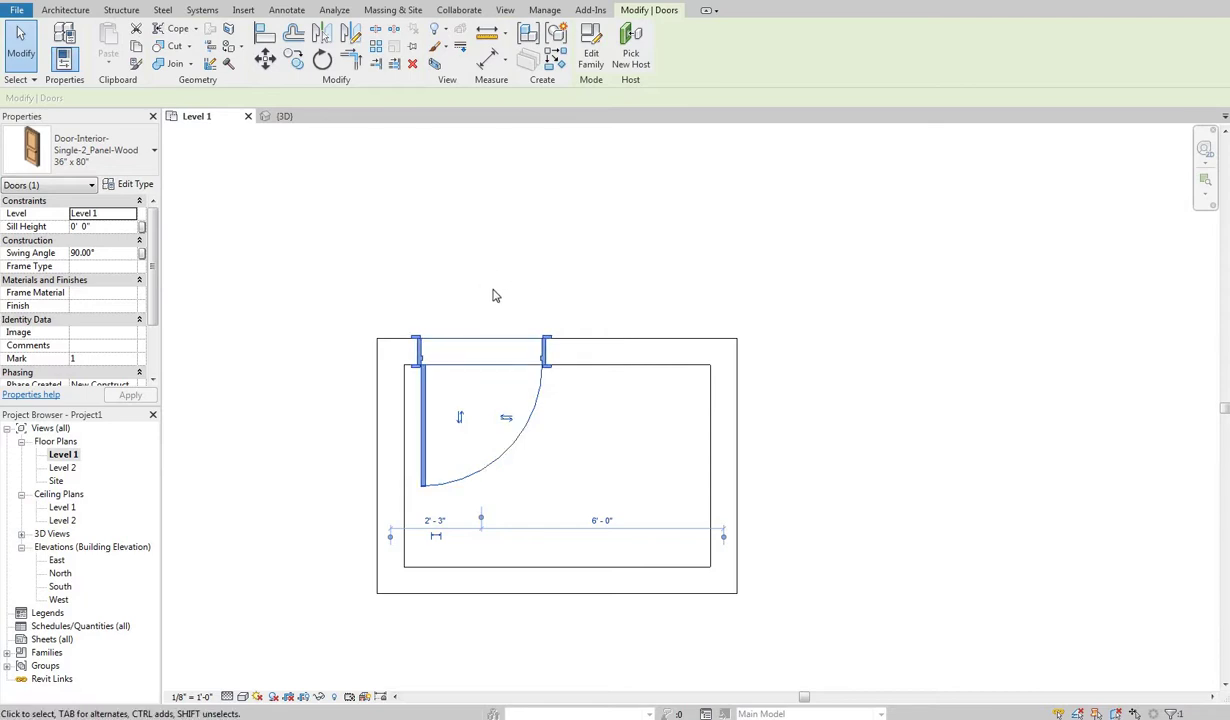
pyautogui.click(500, 445)
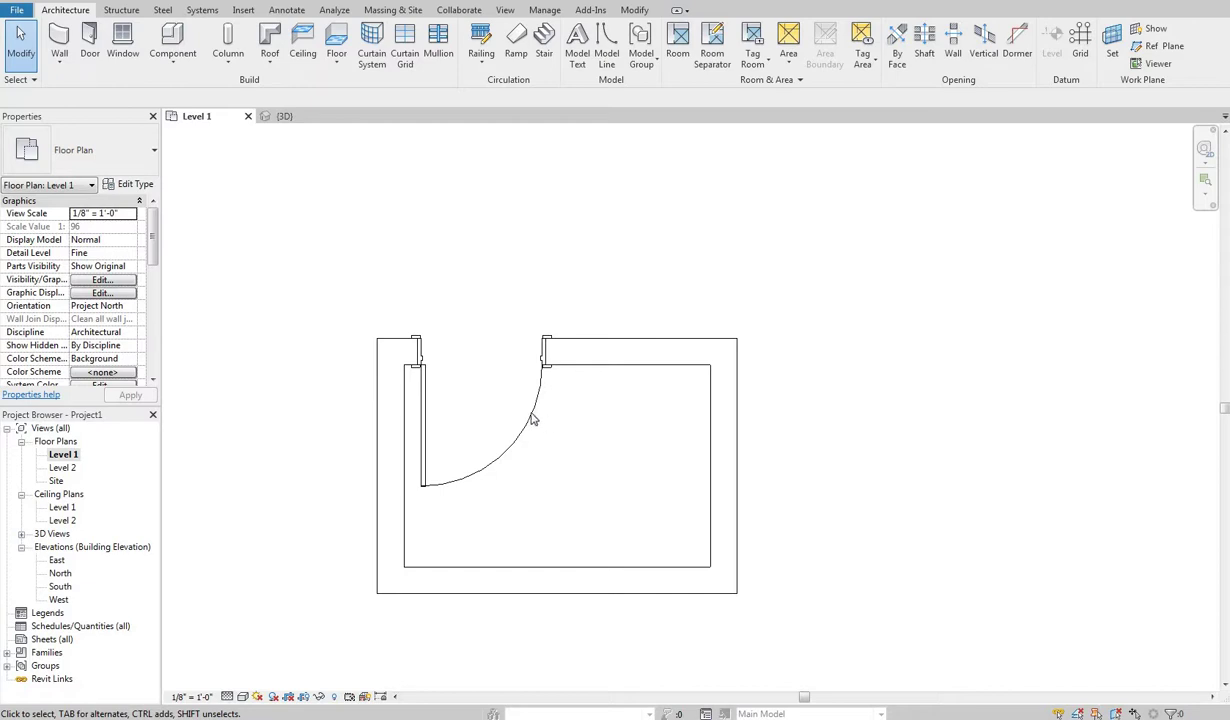
pyautogui.click(518, 464)
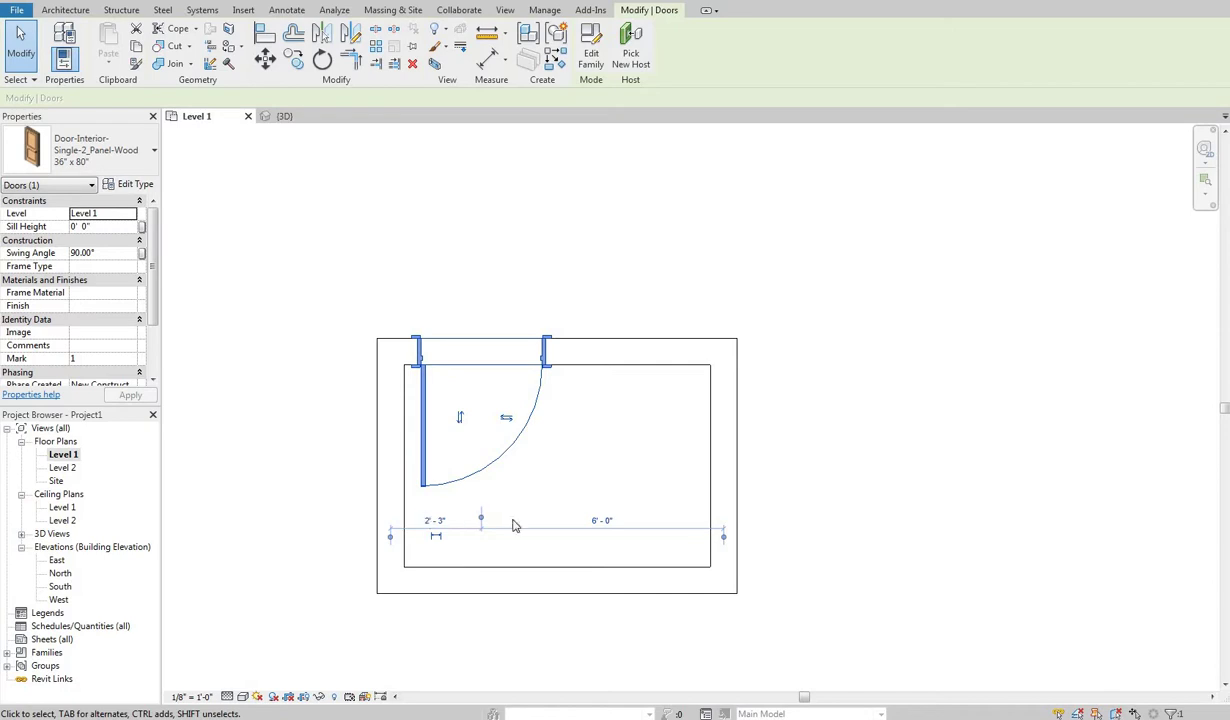
pyautogui.press('Escape')
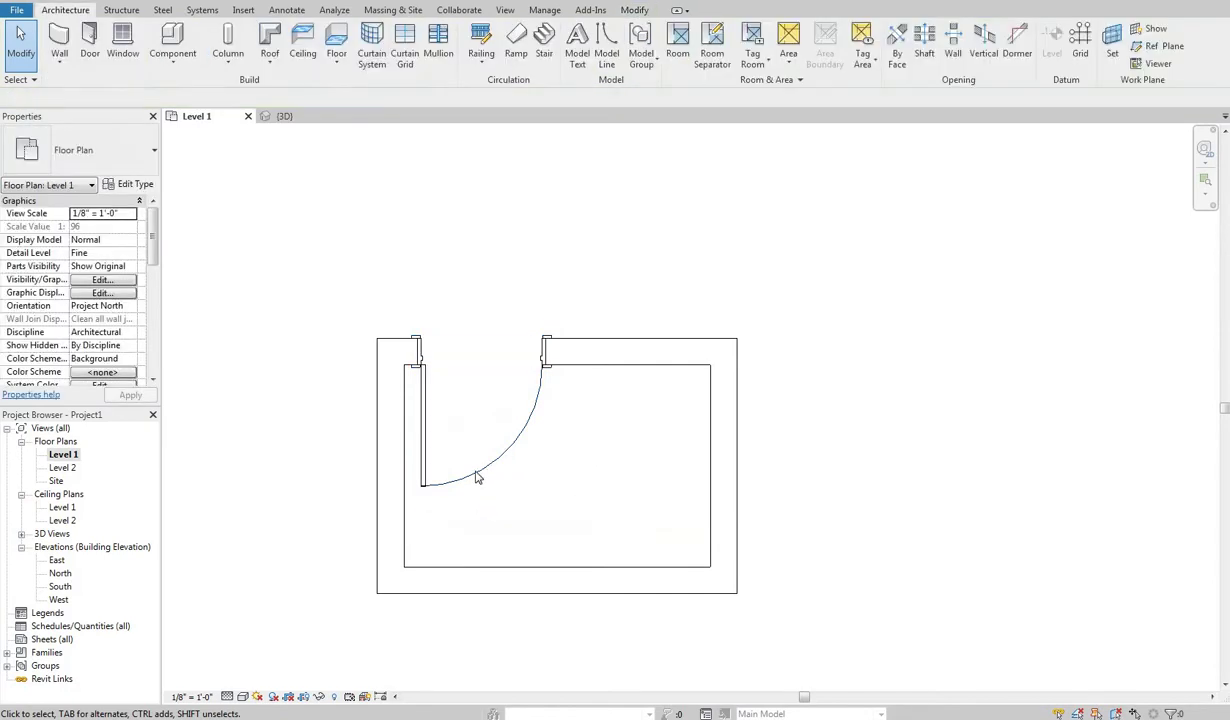
pyautogui.click(515, 500)
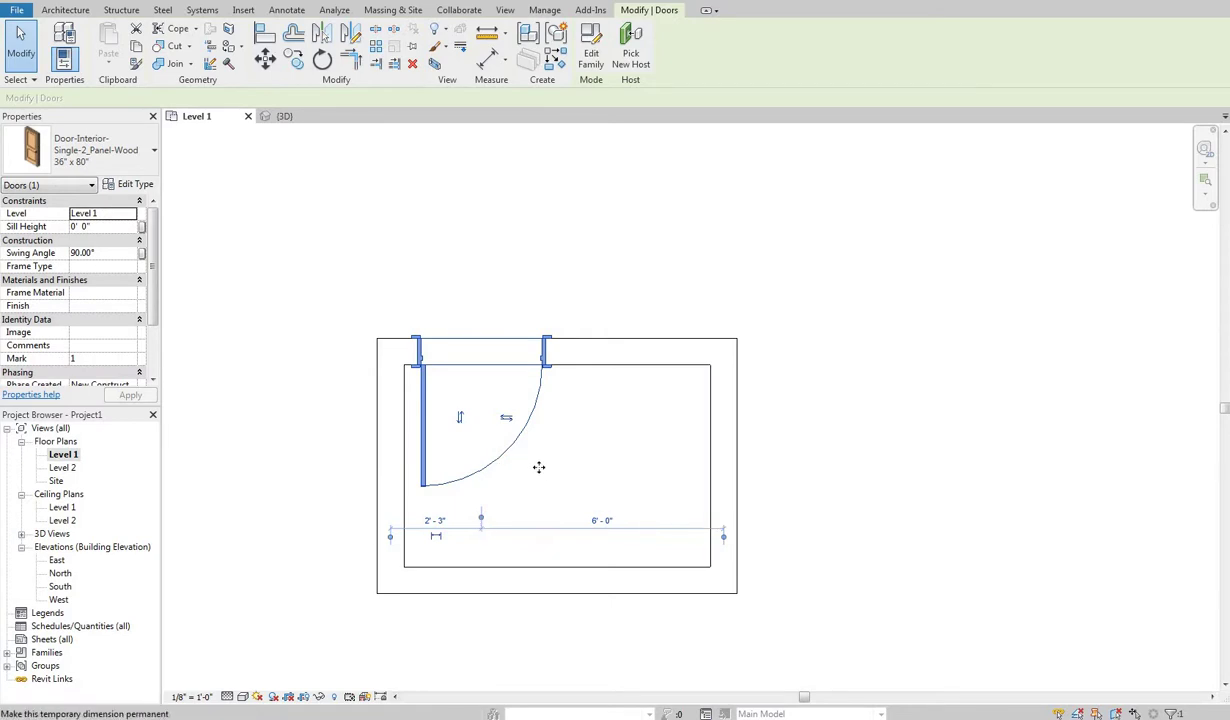
pyautogui.moveTo(442, 515); pyautogui.dragTo(477, 519, button='middle')
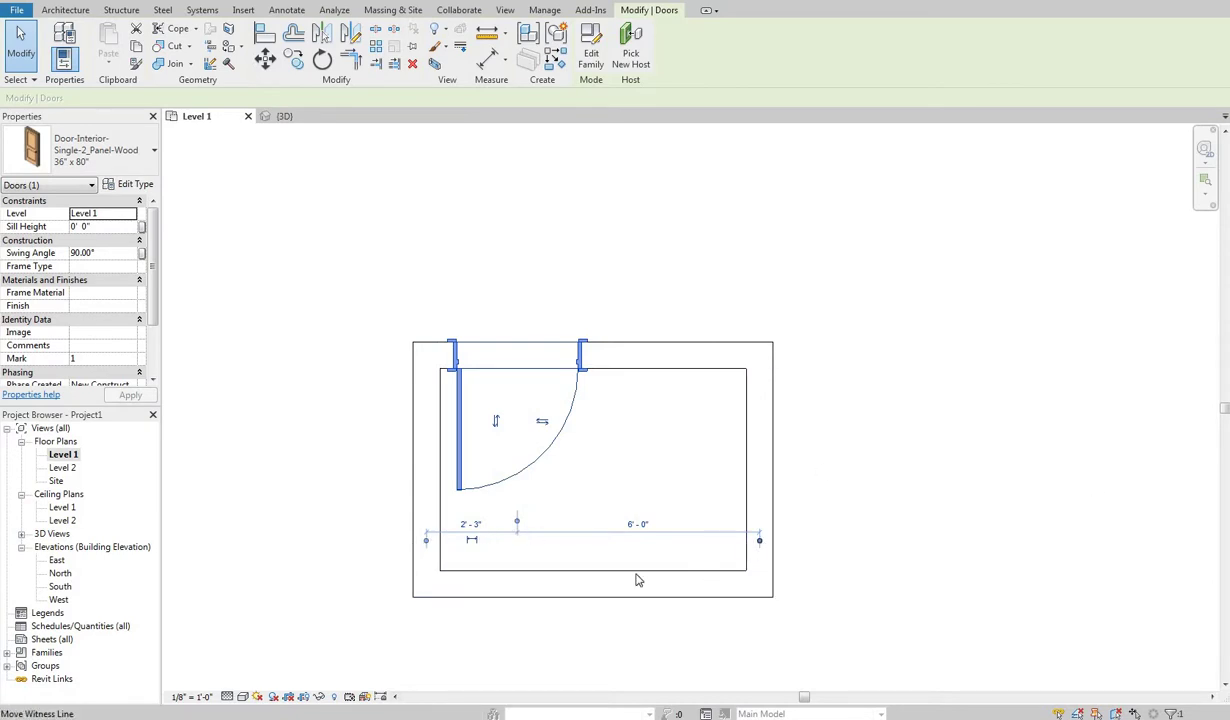
pyautogui.click(759, 540)
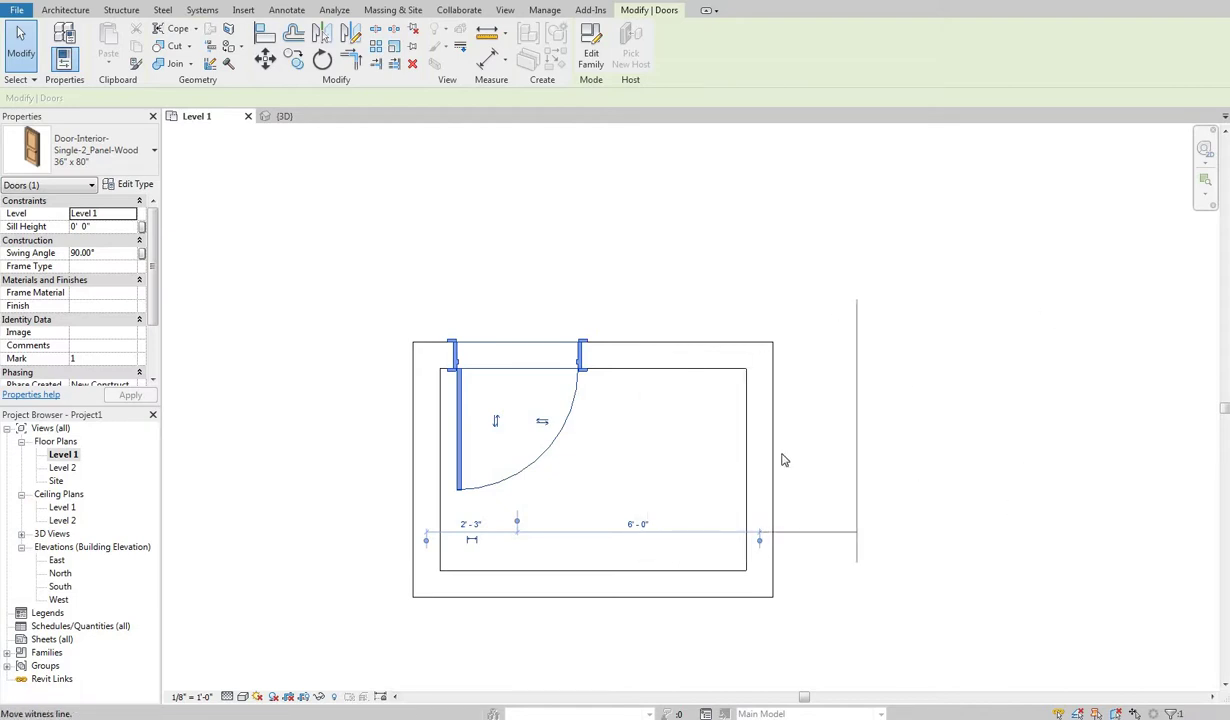
# Step: Lengthen the top wall to the right and draw a wall (WA) rising from its end
pyautogui.press('Escape')
pyautogui.click(768, 363)
pyautogui.moveTo(771, 356); pyautogui.dragTo(972, 353)
pyautogui.press('w')
pyautogui.press('a')
pyautogui.click(971, 355)
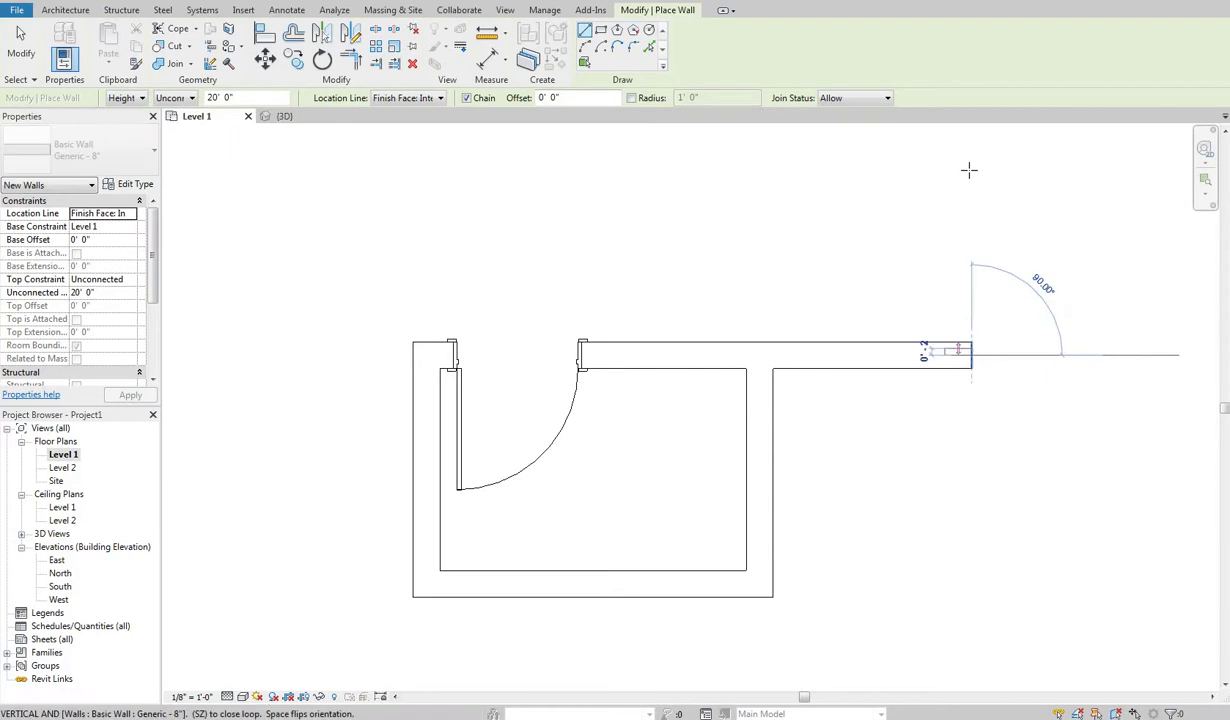
pyautogui.click(857, 241)
pyautogui.rightClick(853, 228)
pyautogui.press('Escape')
pyautogui.press('Escape')
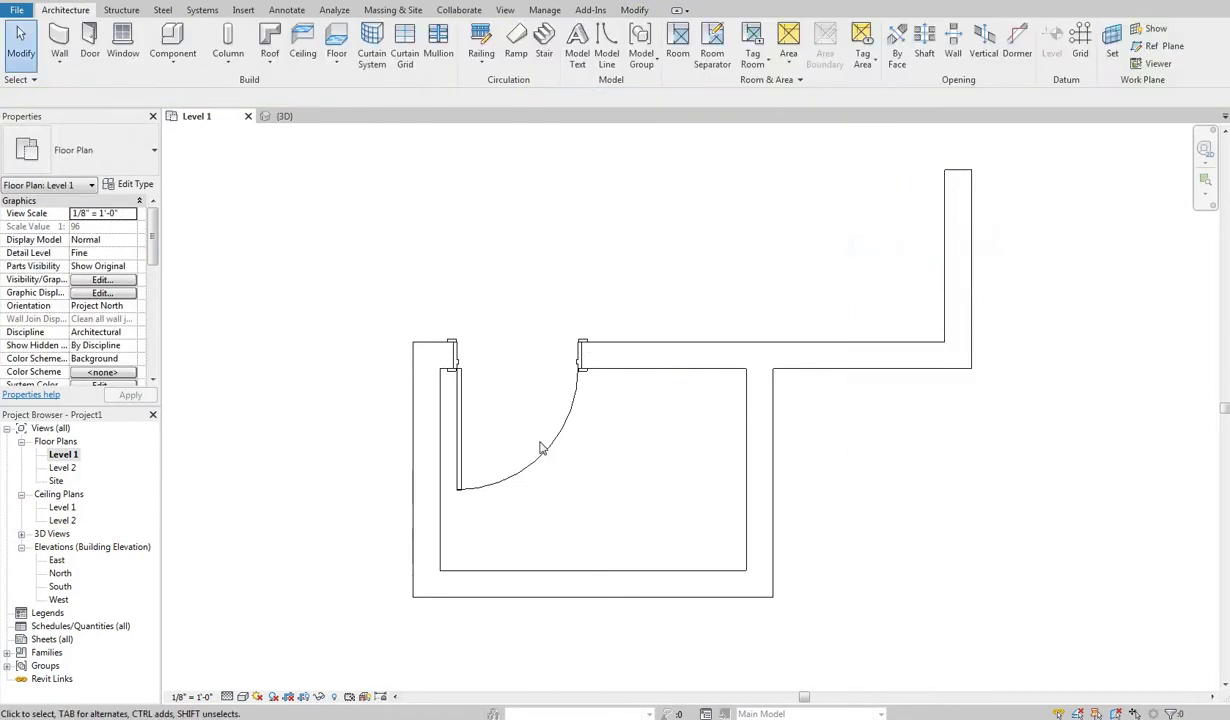
# Step: Attach the door's right dimension to the new wall, reading 10'-11"
pyautogui.click(543, 460)
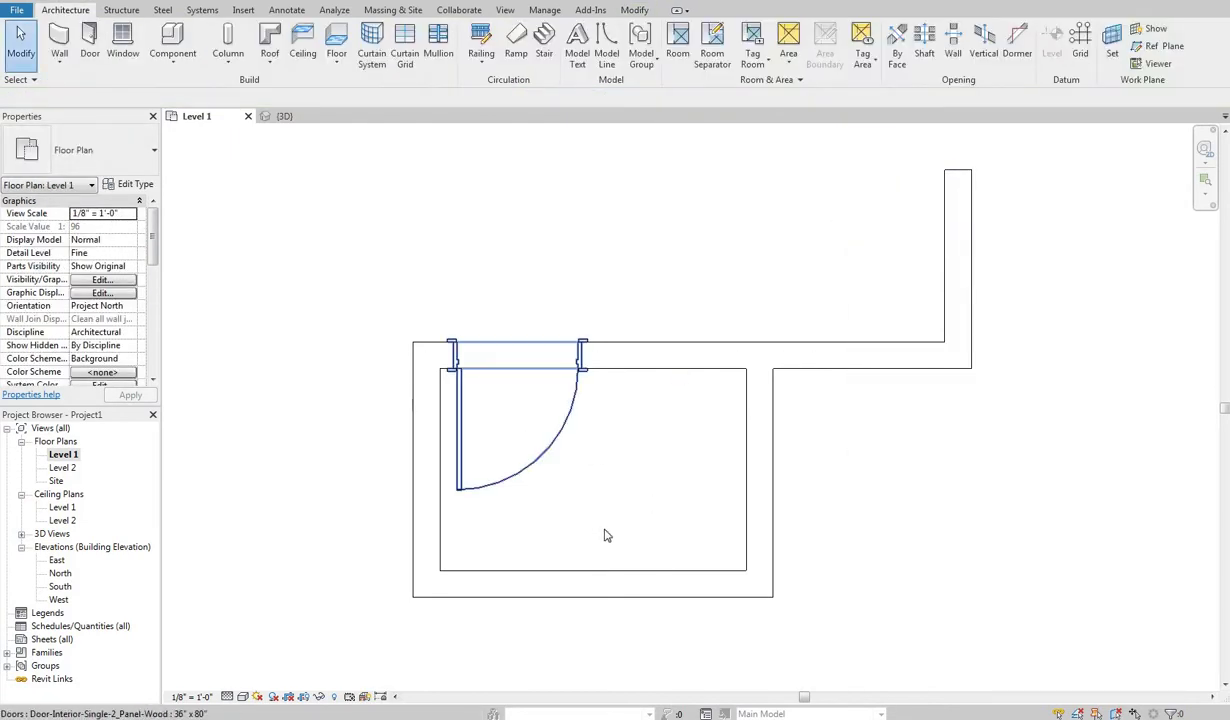
pyautogui.click(760, 541)
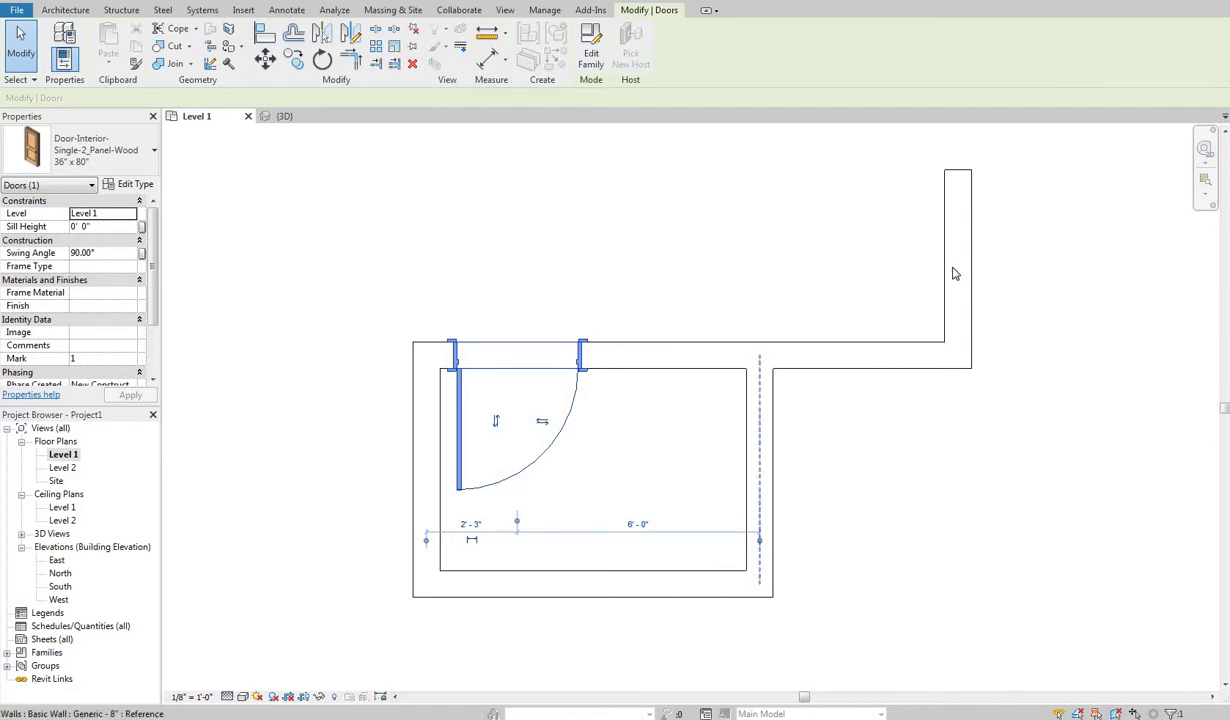
pyautogui.moveTo(953, 273); pyautogui.dragTo(940, 525)
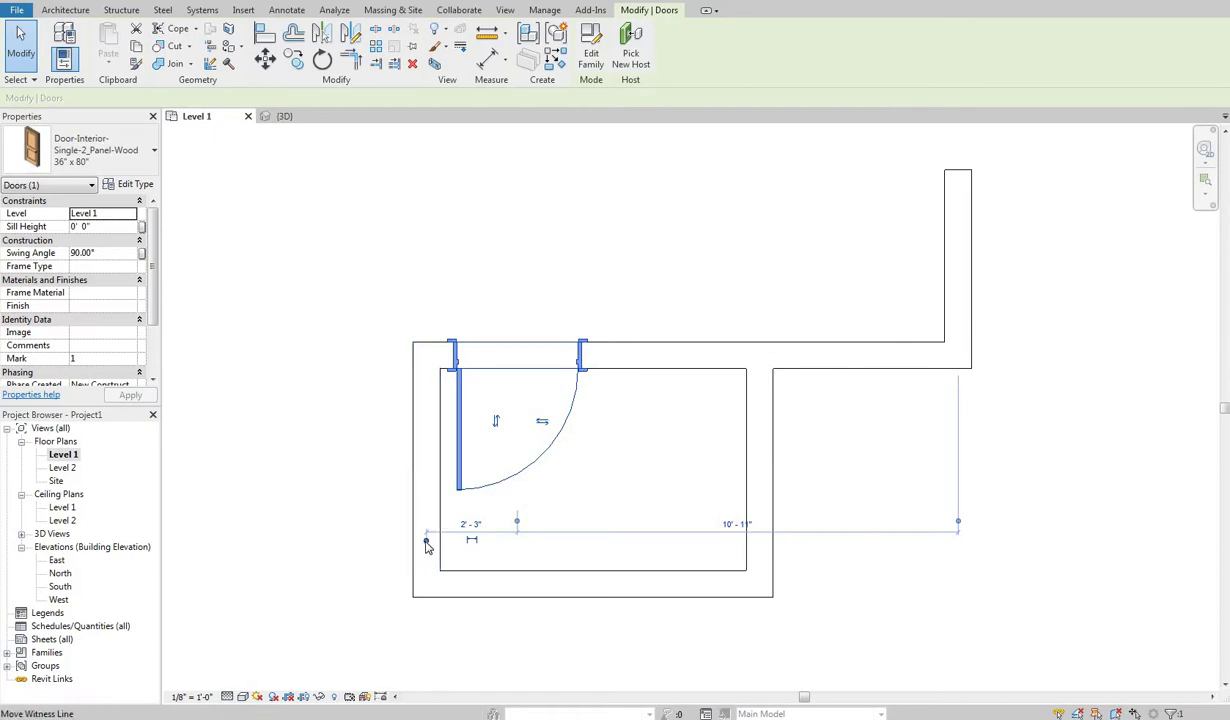
# Step: Move the door's witness lines onto the inner wall faces: 1'-11" left, 10'-7" right
pyautogui.scroll(2, 425, 544)
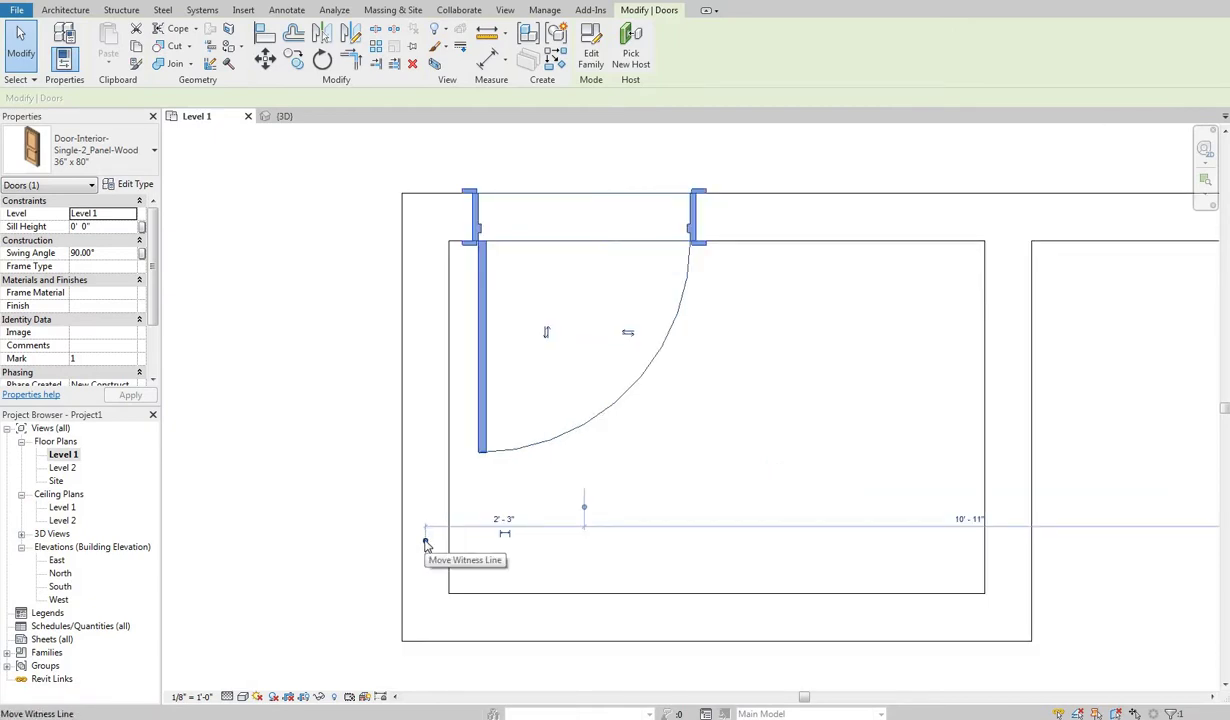
pyautogui.moveTo(425, 543); pyautogui.dragTo(463, 548)
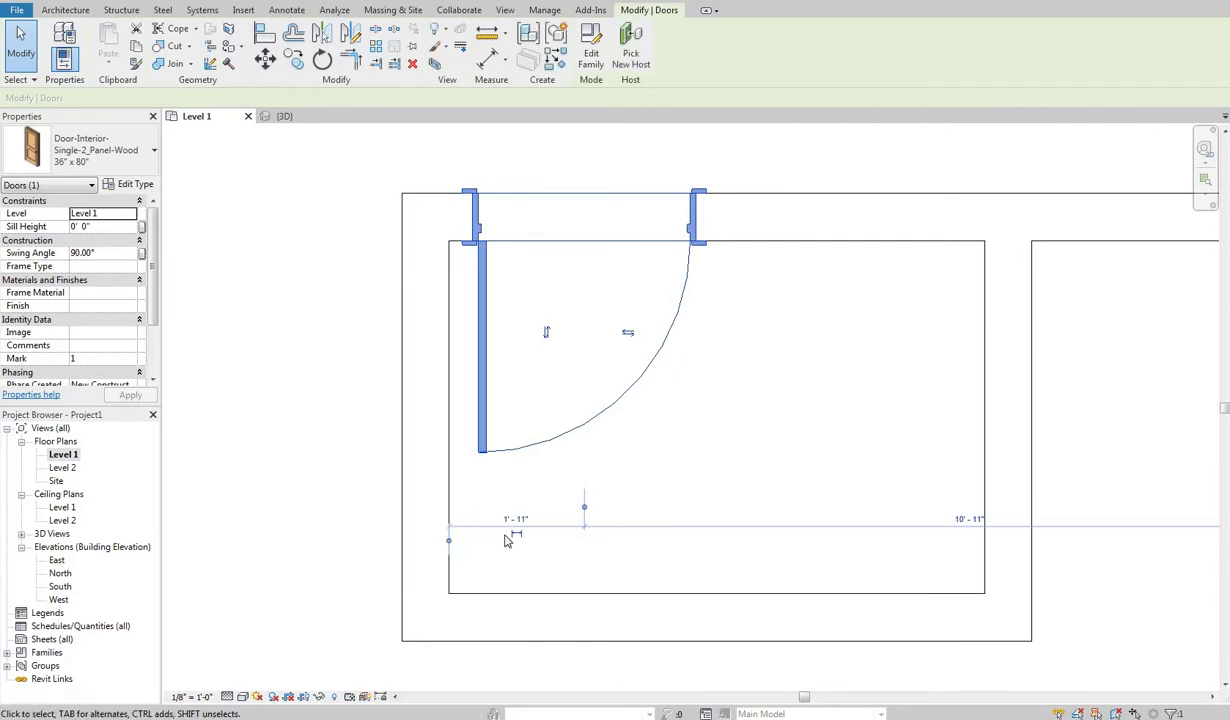
pyautogui.scroll(-2, 943, 447)
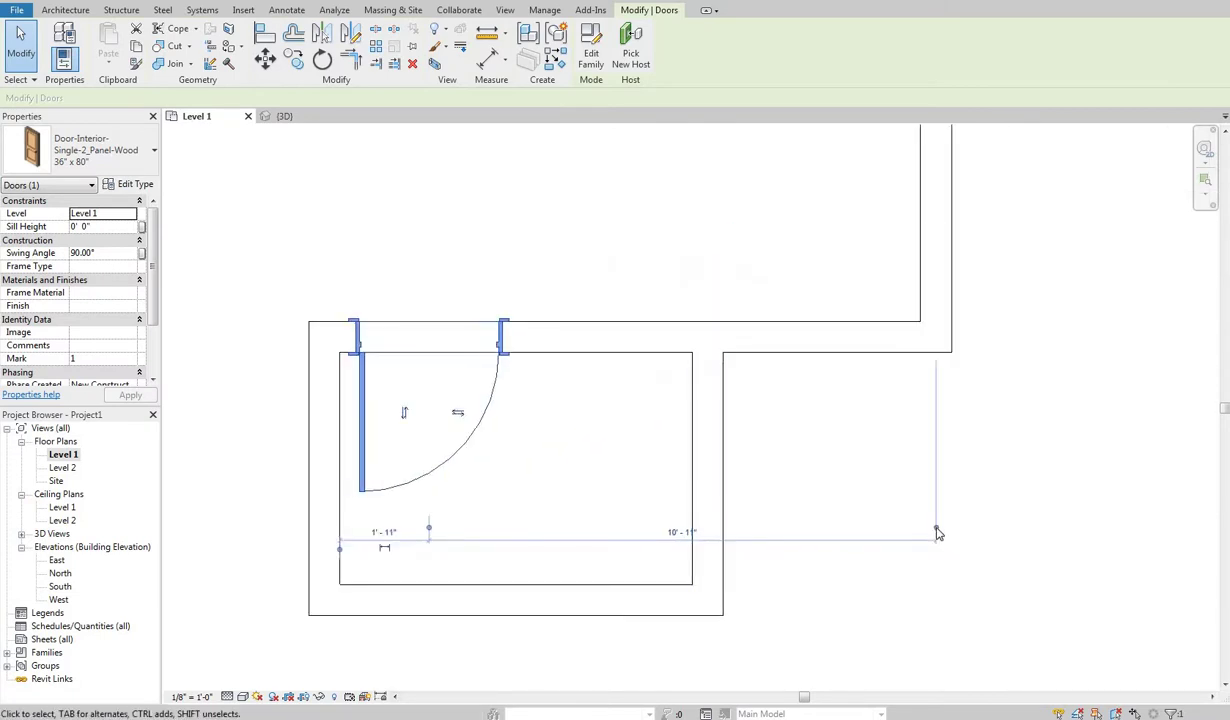
pyautogui.moveTo(936, 530)
pyautogui.mouseDown()
pyautogui.moveTo(952, 536)
pyautogui.moveTo(920, 535)
pyautogui.moveTo(925, 551)
pyautogui.mouseUp()
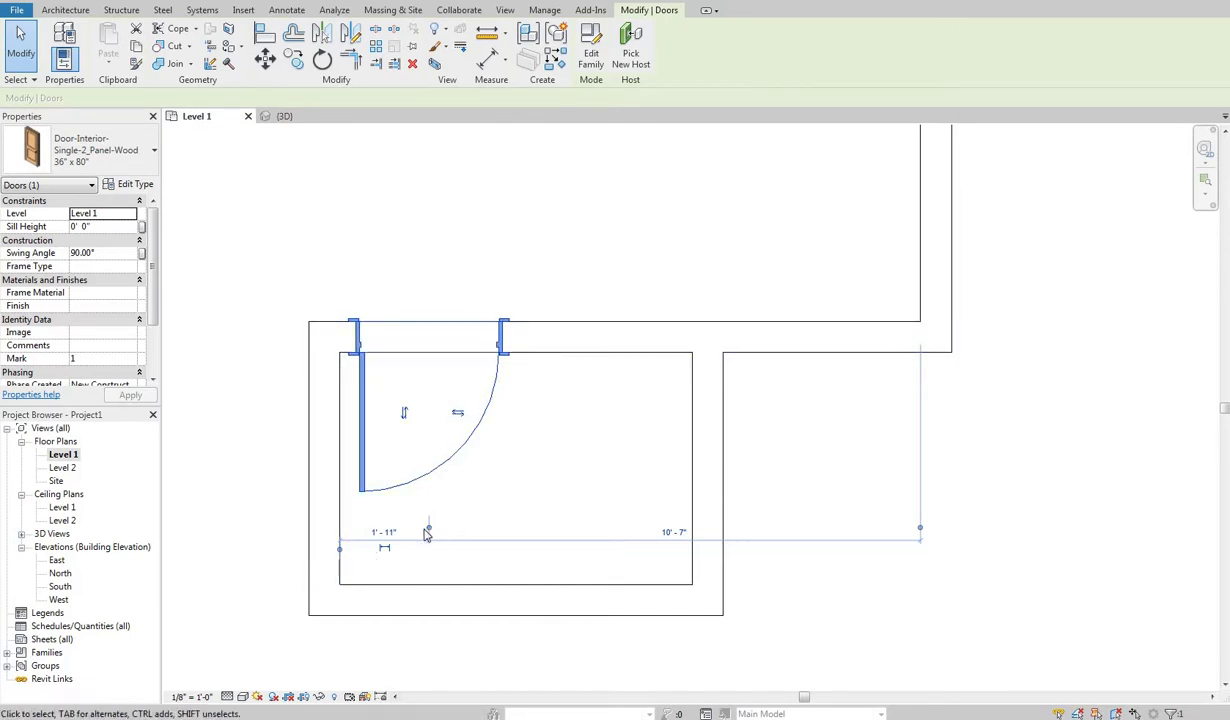
# Step: Move the left dimension's reference from the wall face to the door panel edge
pyautogui.moveTo(430, 533); pyautogui.dragTo(352, 532)
pyautogui.moveTo(492, 525); pyautogui.dragTo(352, 532)
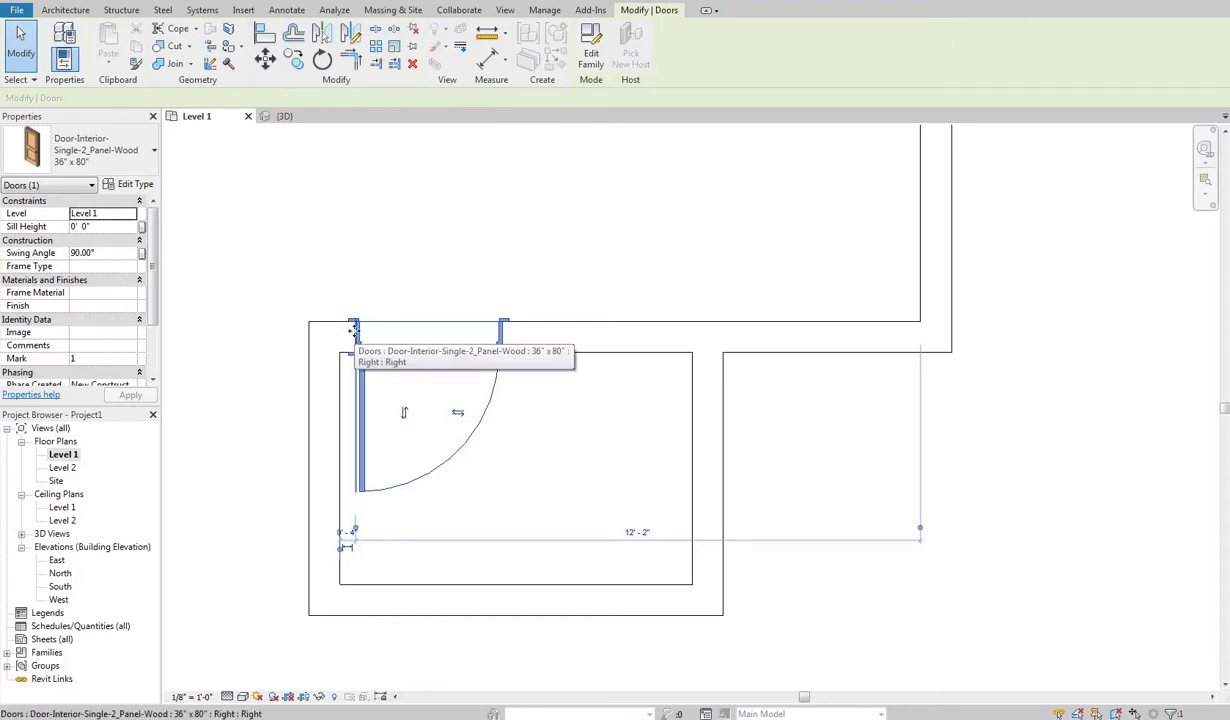
pyautogui.scroll(7, 352, 315)
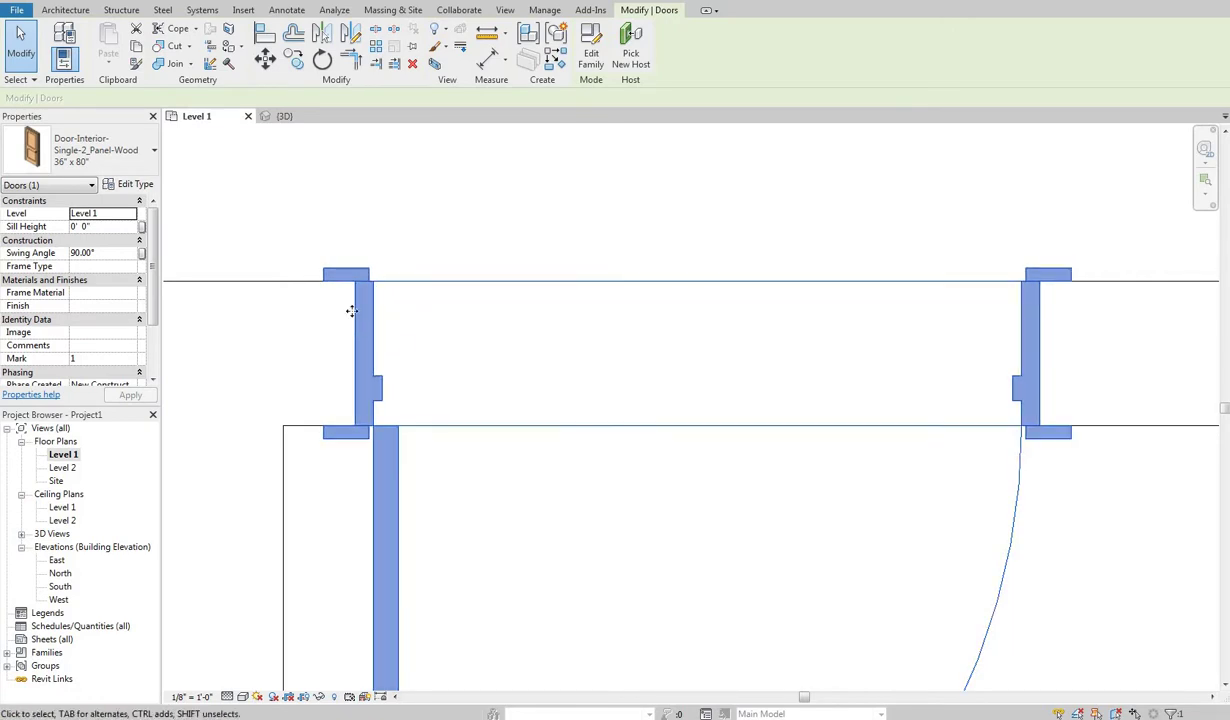
pyautogui.scroll(-5, 390, 346)
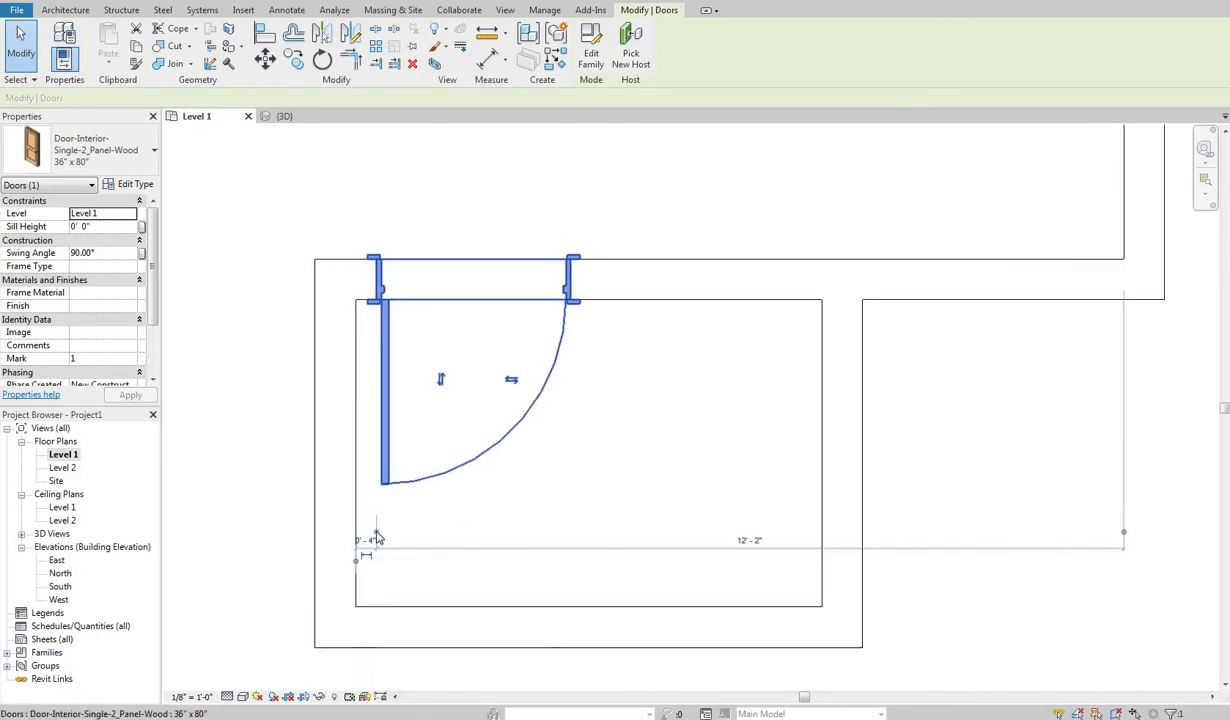
pyautogui.scroll(4, 395, 280)
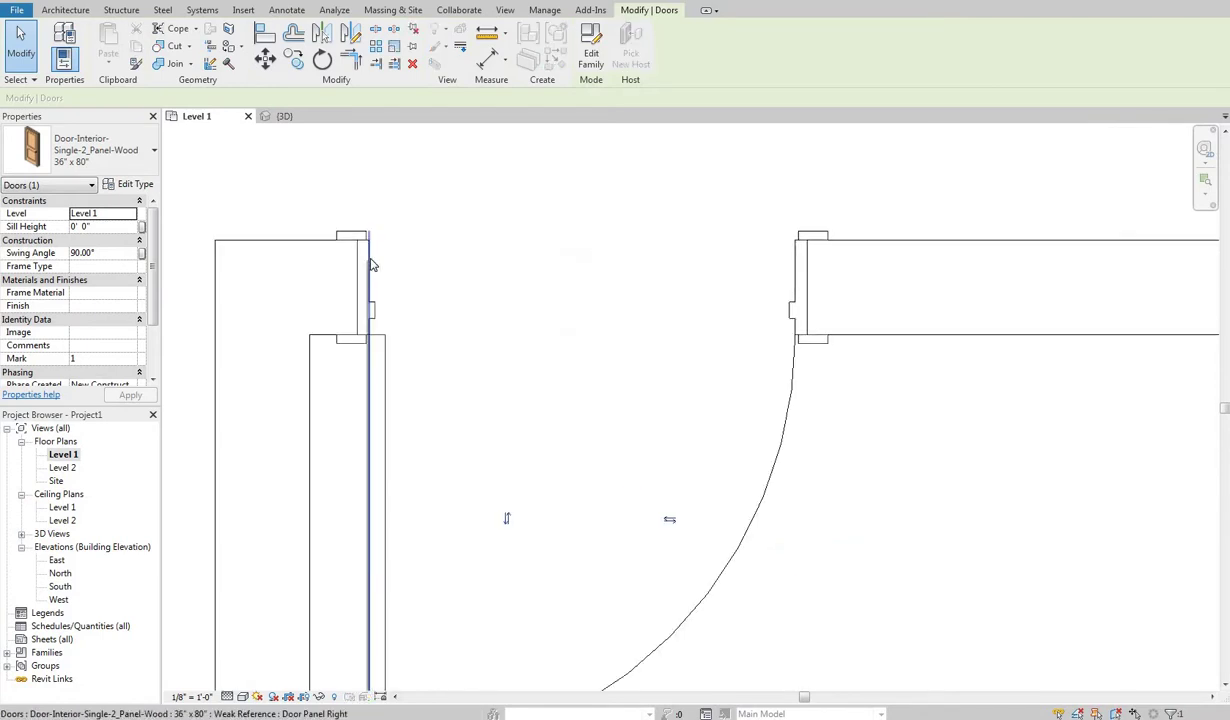
pyautogui.scroll(-4, 437, 404)
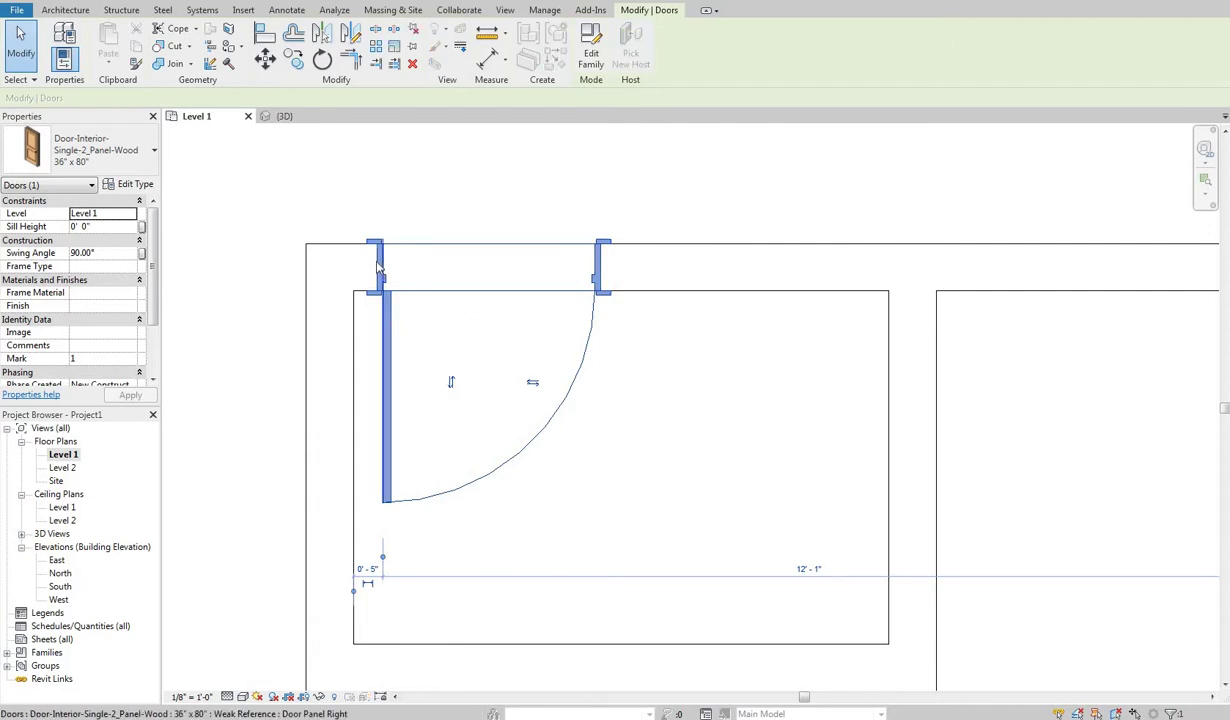
pyautogui.click(382, 556)
pyautogui.click(374, 566)
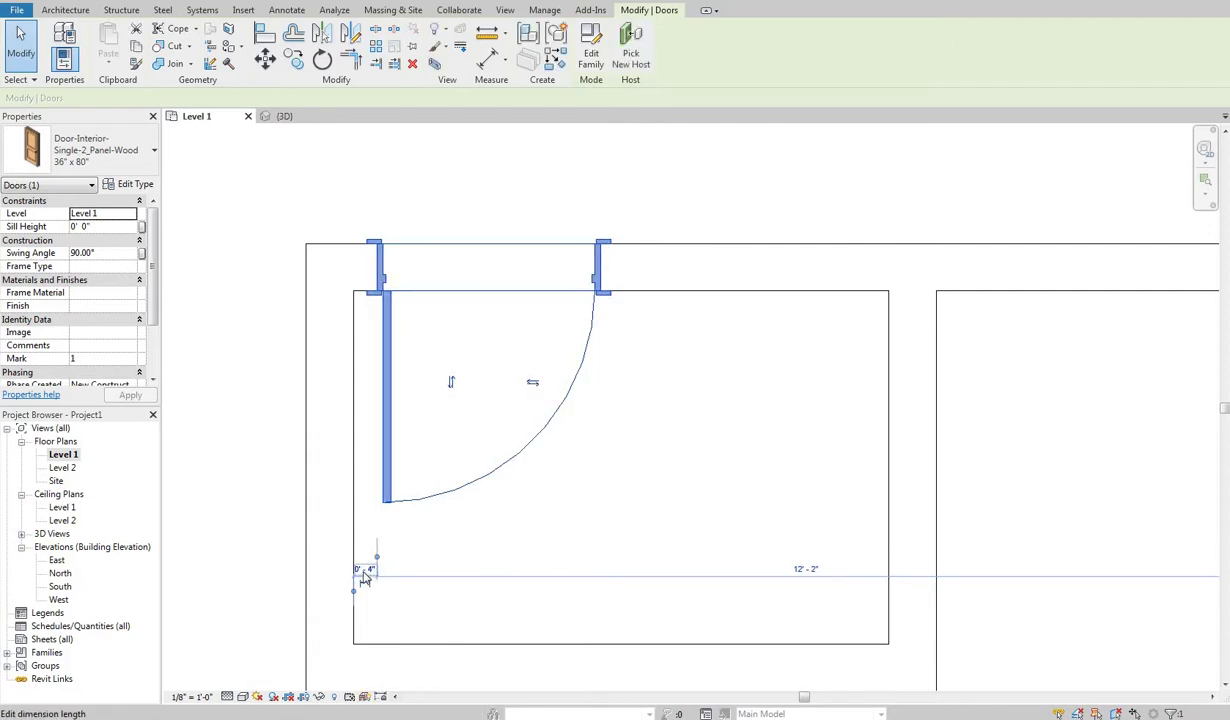
# Step: Set the door 0' 6" from the left wall face
pyautogui.click(364, 574)
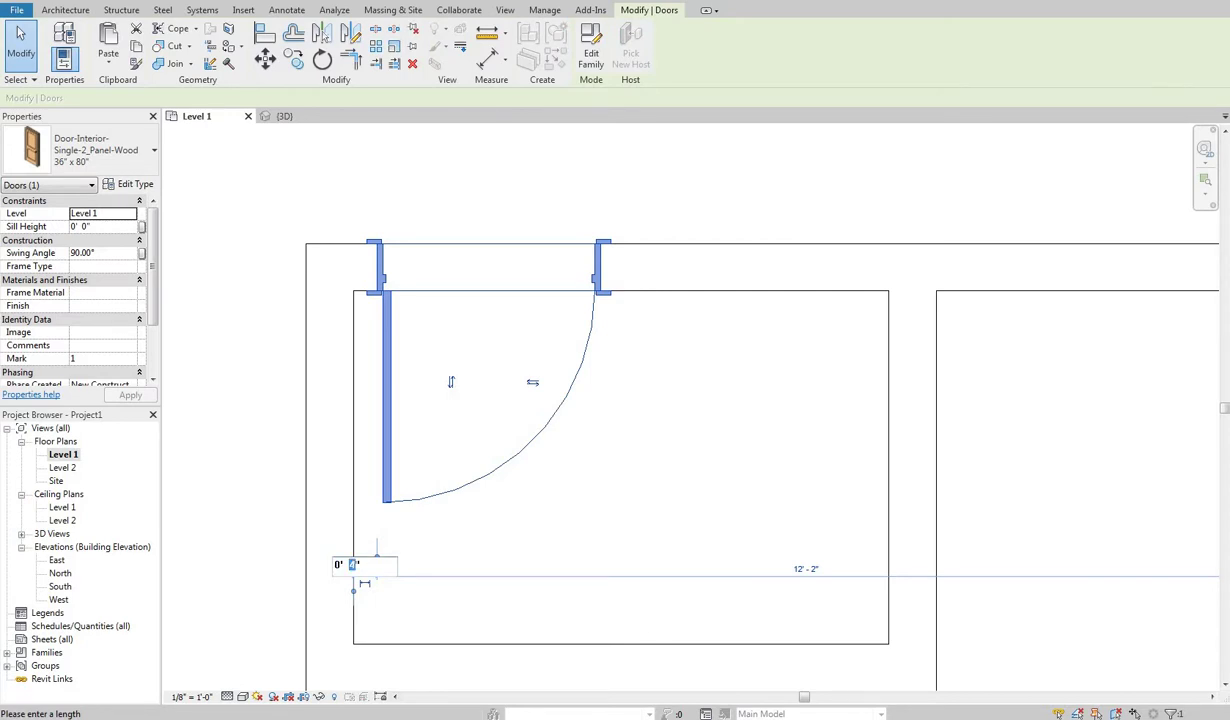
pyautogui.write("0' 6")
pyautogui.press('Return')
pyautogui.press('Escape')
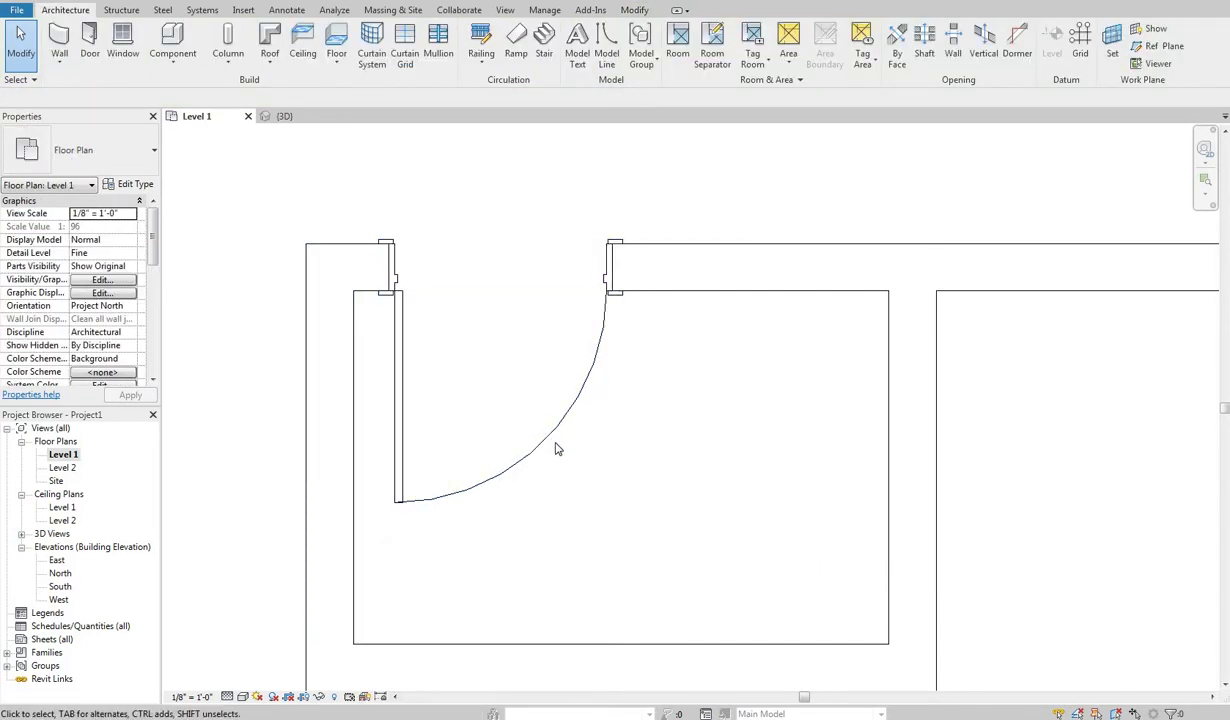
# Step: Reselect the door and pan to review the whole room layout
pyautogui.click(480, 505)
pyautogui.scroll(-3, 561, 508)
pyautogui.moveTo(728, 533); pyautogui.dragTo(660, 531, button='middle')
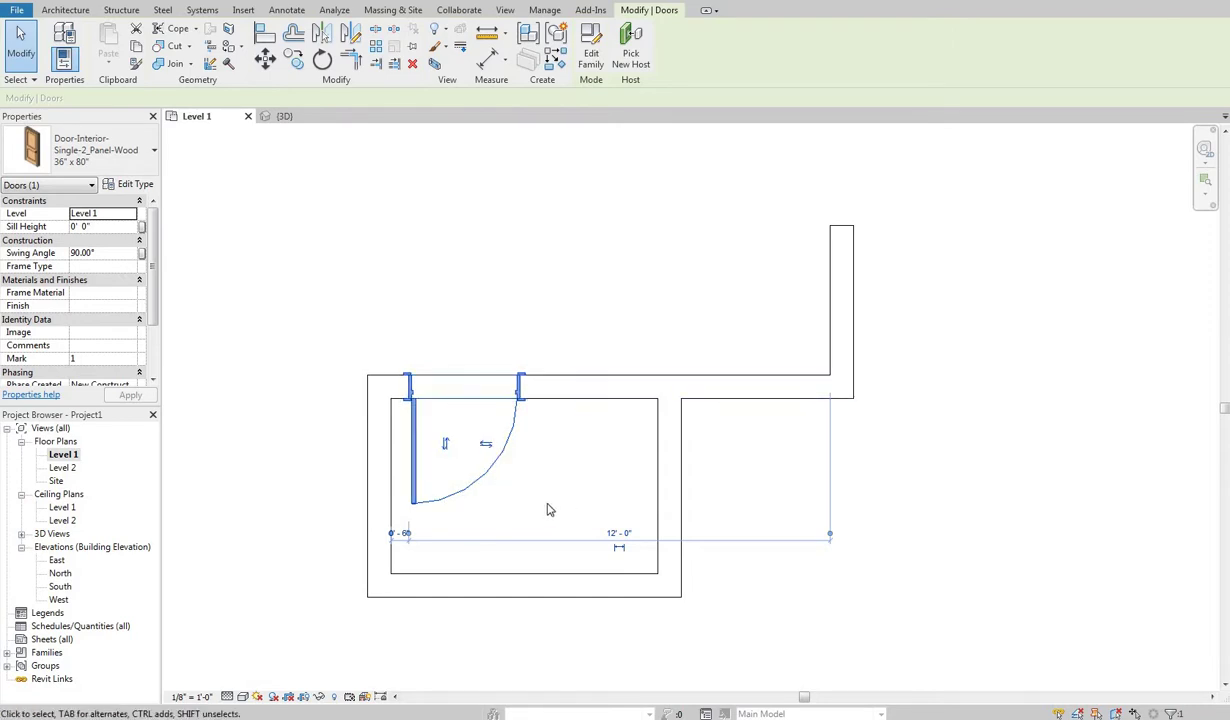
pyautogui.press('Escape')
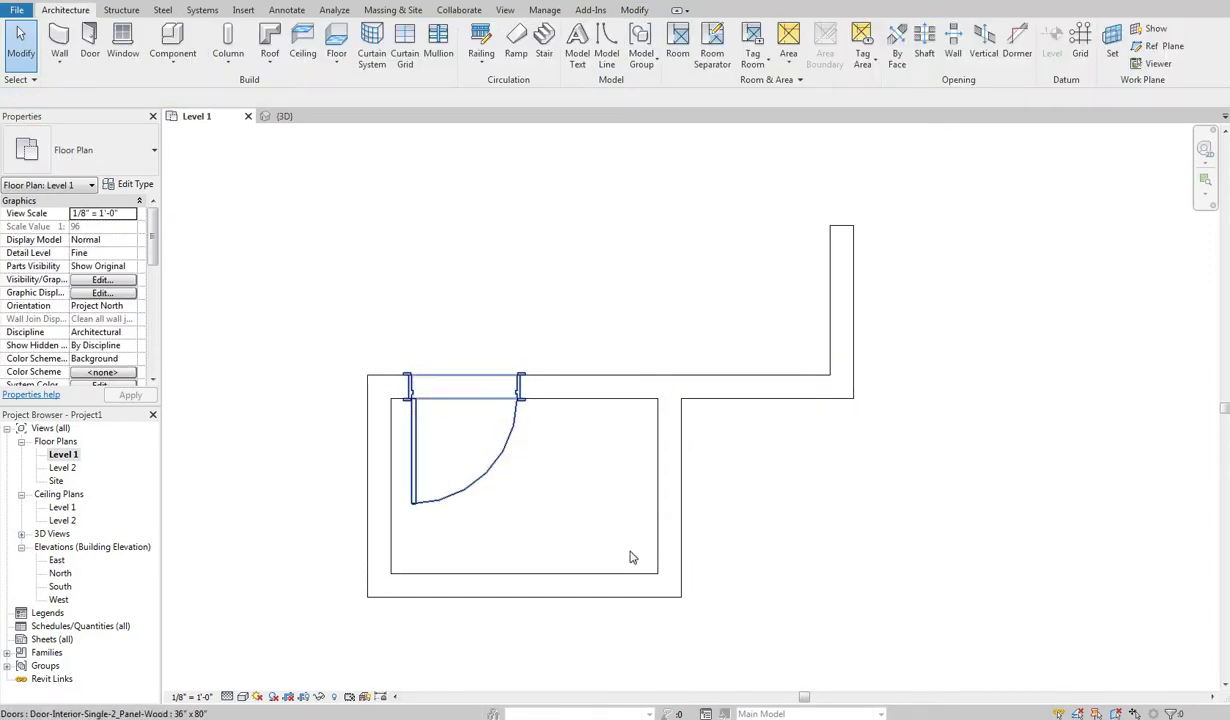
pyautogui.moveTo(447, 259); pyautogui.dragTo(327, 351, button='middle')
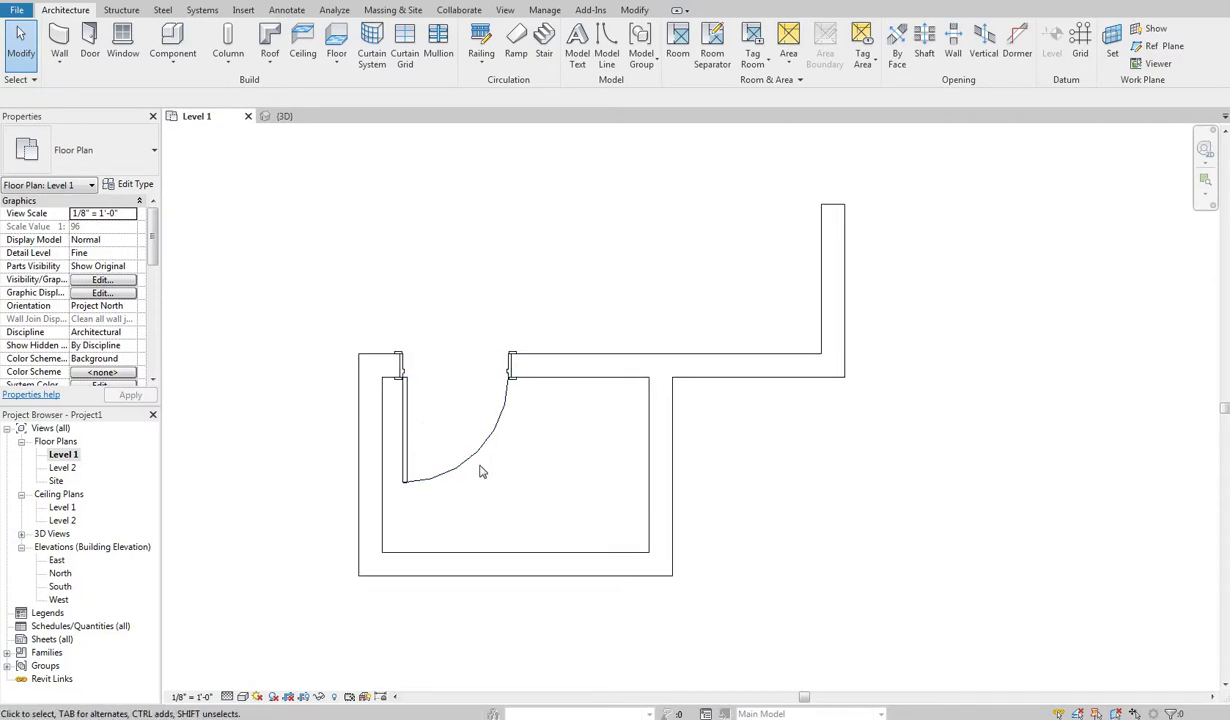
pyautogui.moveTo(381, 388); pyautogui.dragTo(337, 409, button='middle')
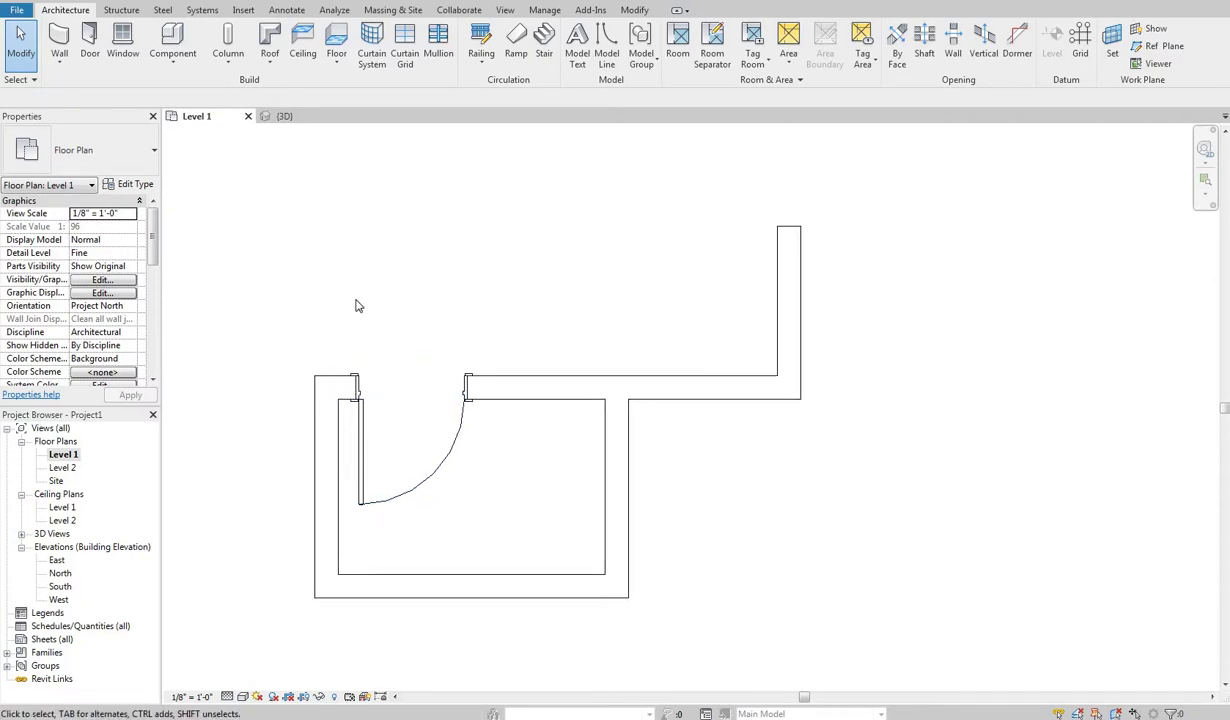
# Step: Start a window and review the available window types
pyautogui.click(122, 45)
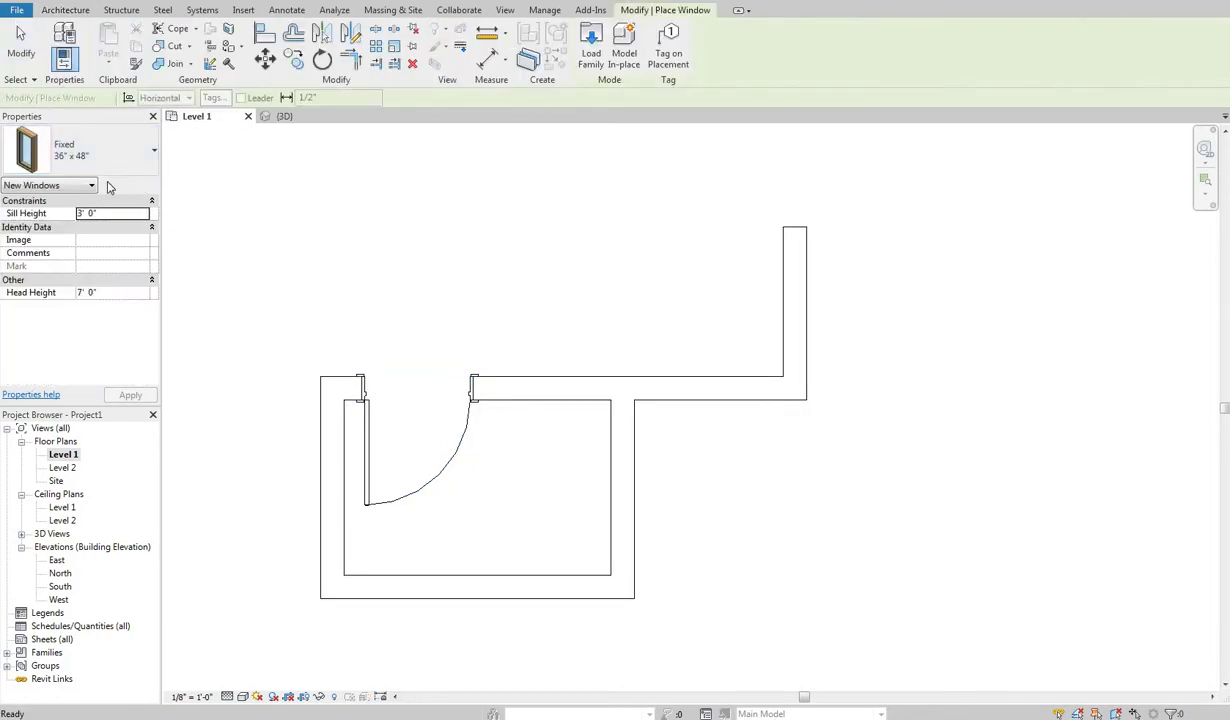
pyautogui.click(82, 150)
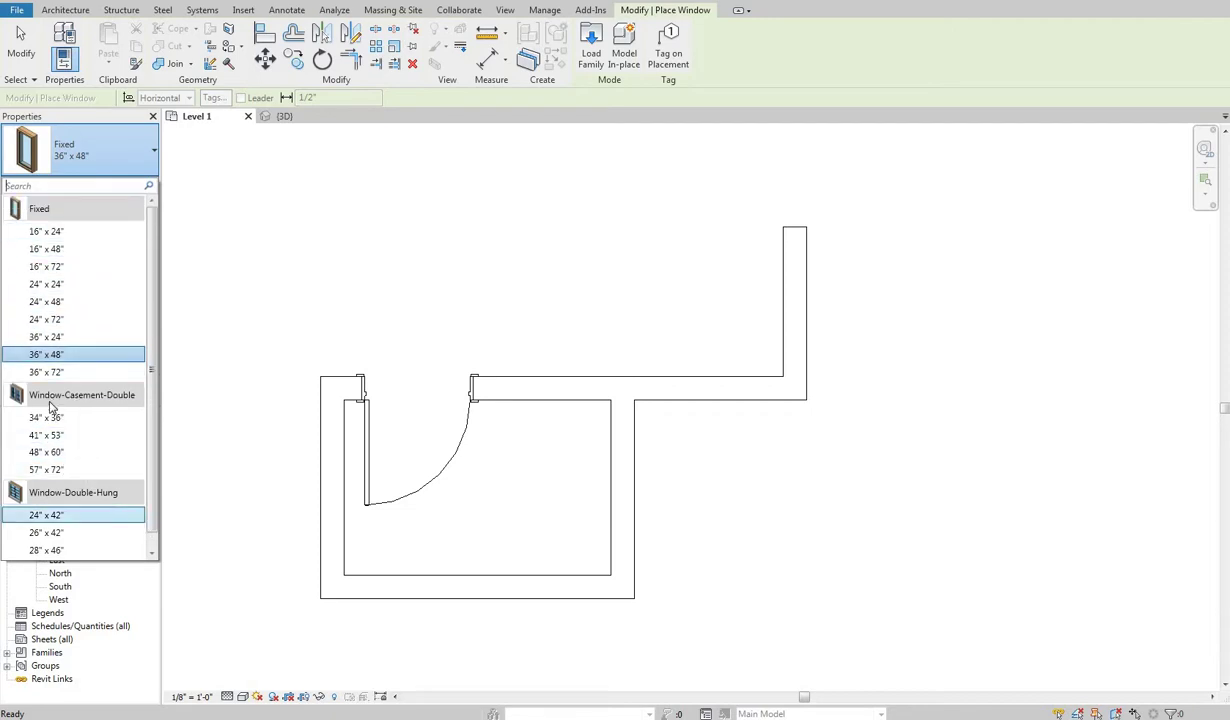
pyautogui.scroll(-1, 50, 418)
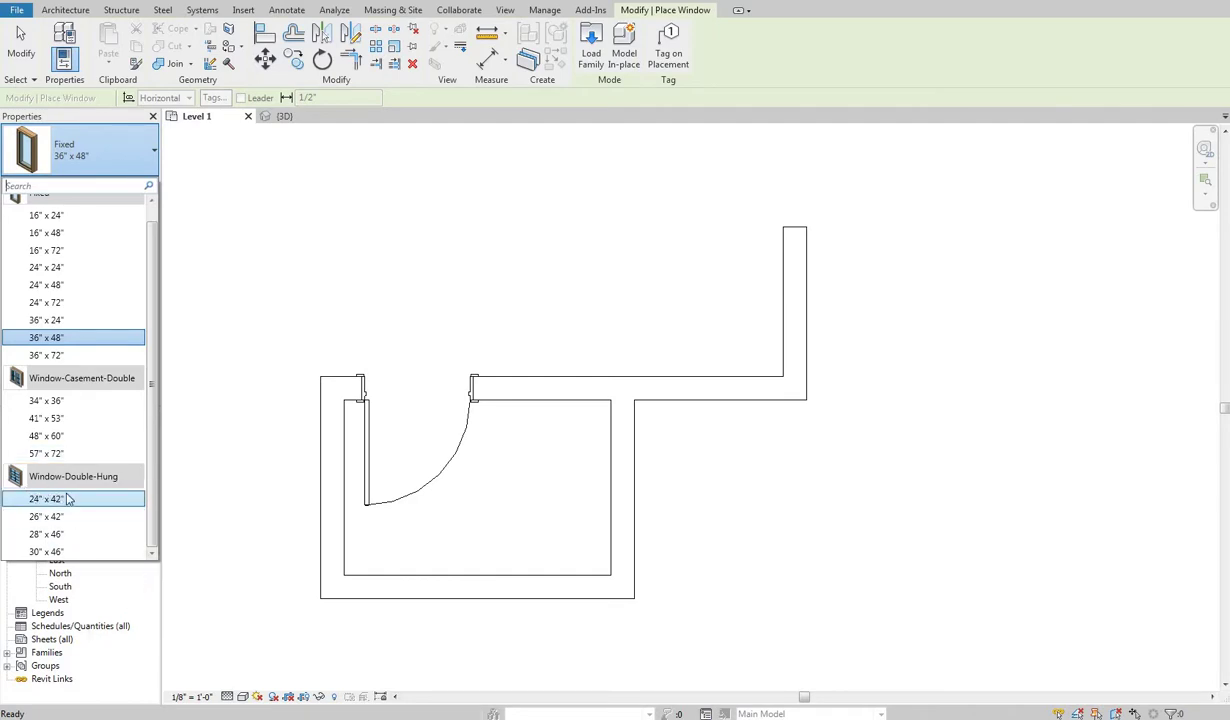
# Step: In Load Family, go up to the US Imperial library and open the Windows folder
pyautogui.click(591, 45)
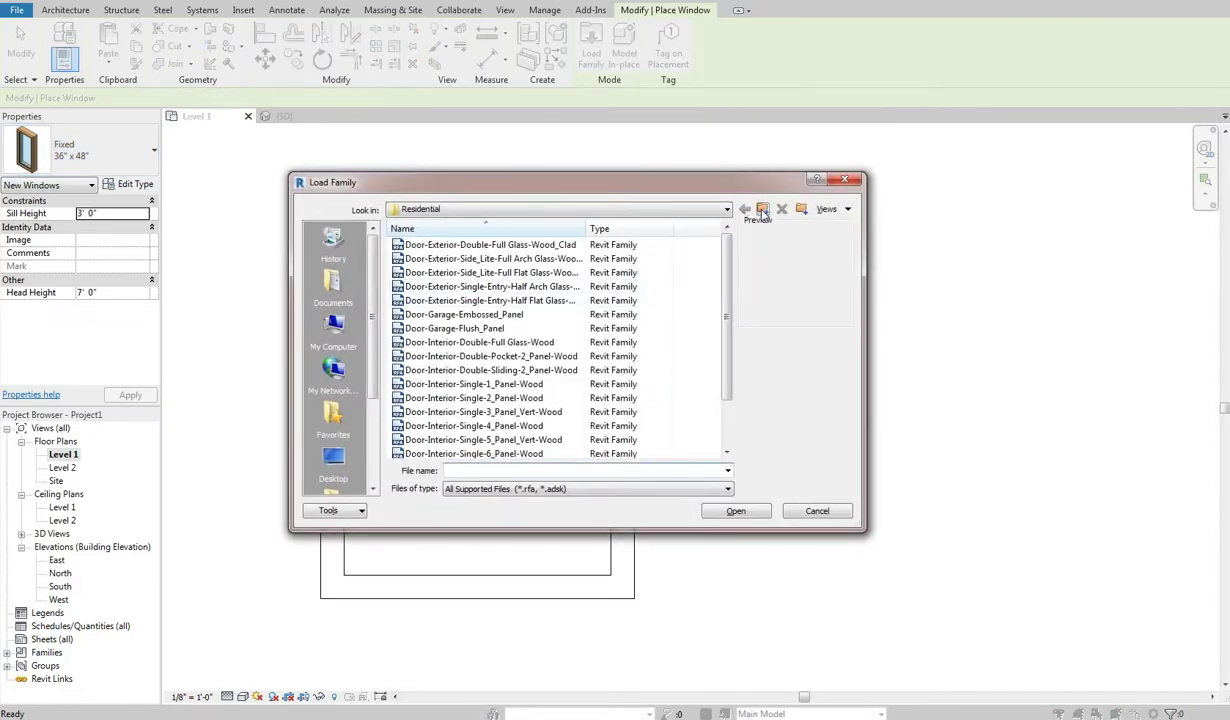
pyautogui.click(762, 211)
pyautogui.click(762, 211)
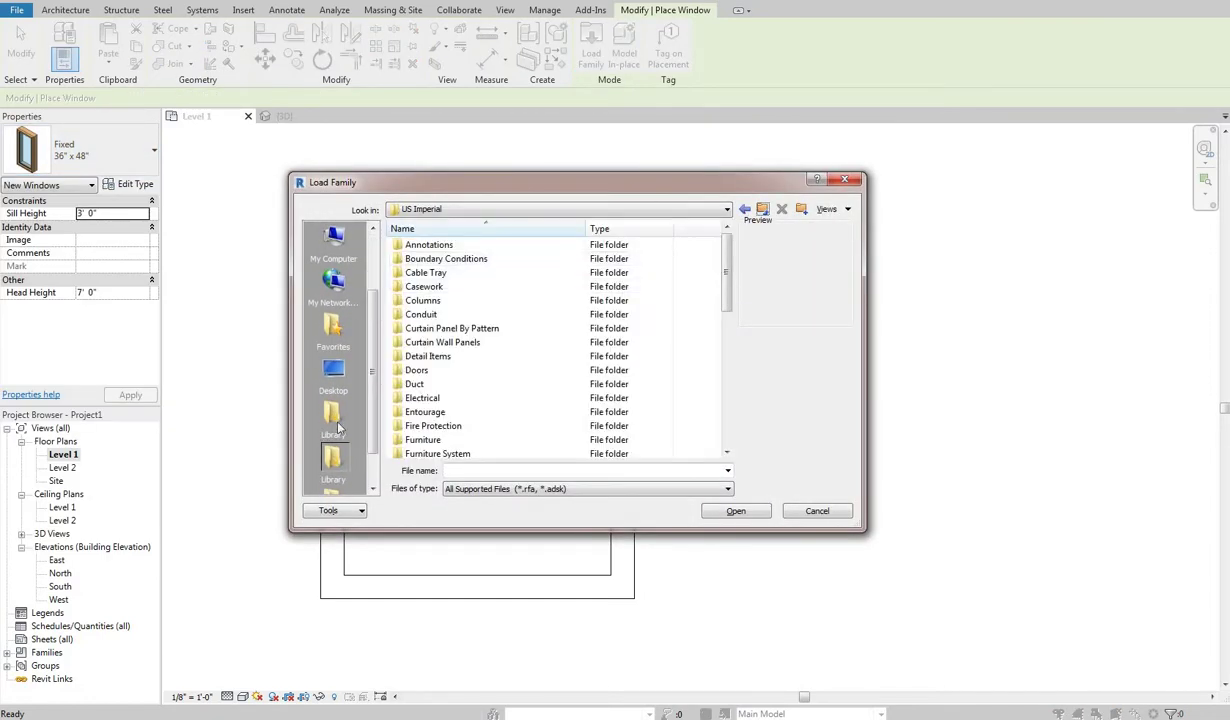
pyautogui.scroll(-3, 730, 400)
pyautogui.scroll(-5, 730, 400)
pyautogui.doubleClick(469, 431)
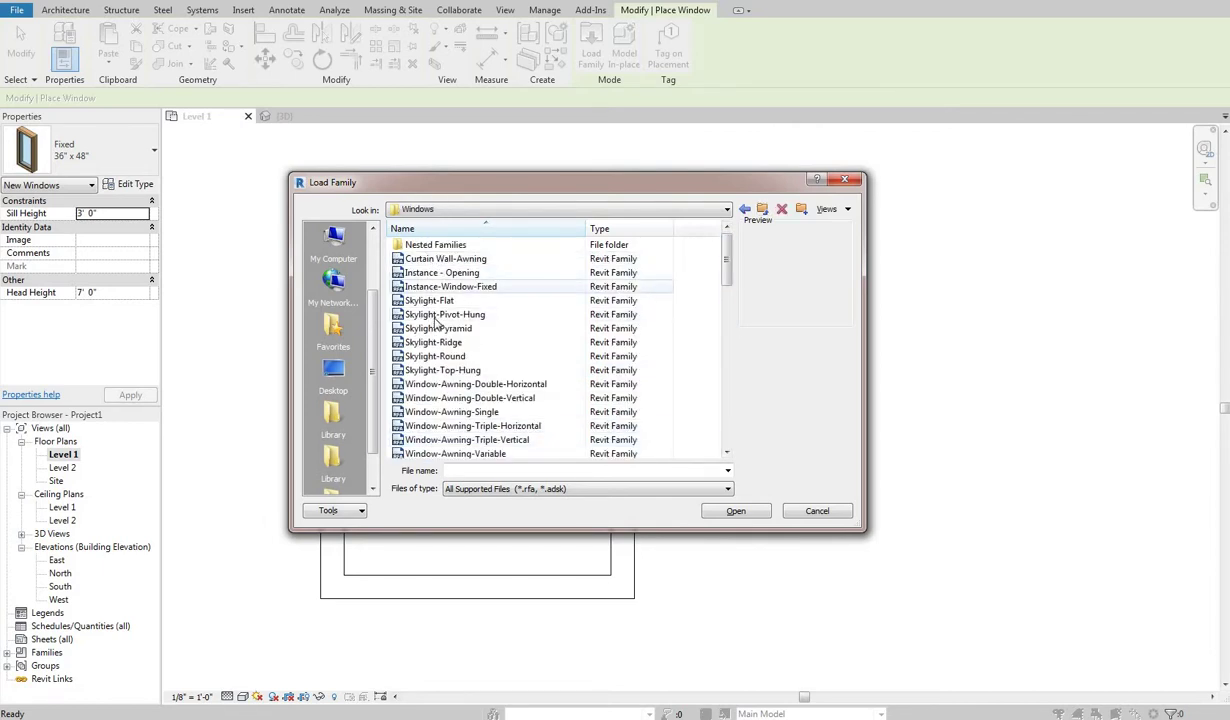
# Step: Preview the skylight and awning window families
pyautogui.click(440, 314)
pyautogui.click(437, 356)
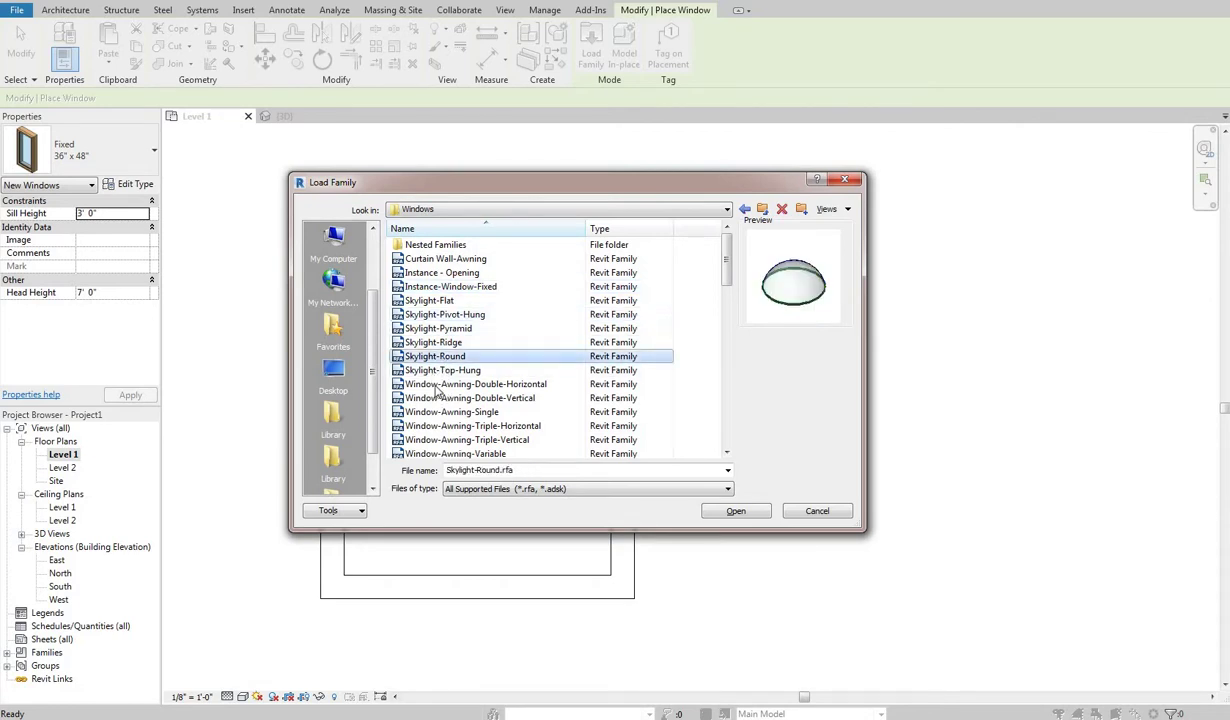
pyautogui.click(440, 398)
pyautogui.click(440, 426)
pyautogui.scroll(-4, 440, 400)
pyautogui.scroll(4, 437, 308)
pyautogui.click(437, 301)
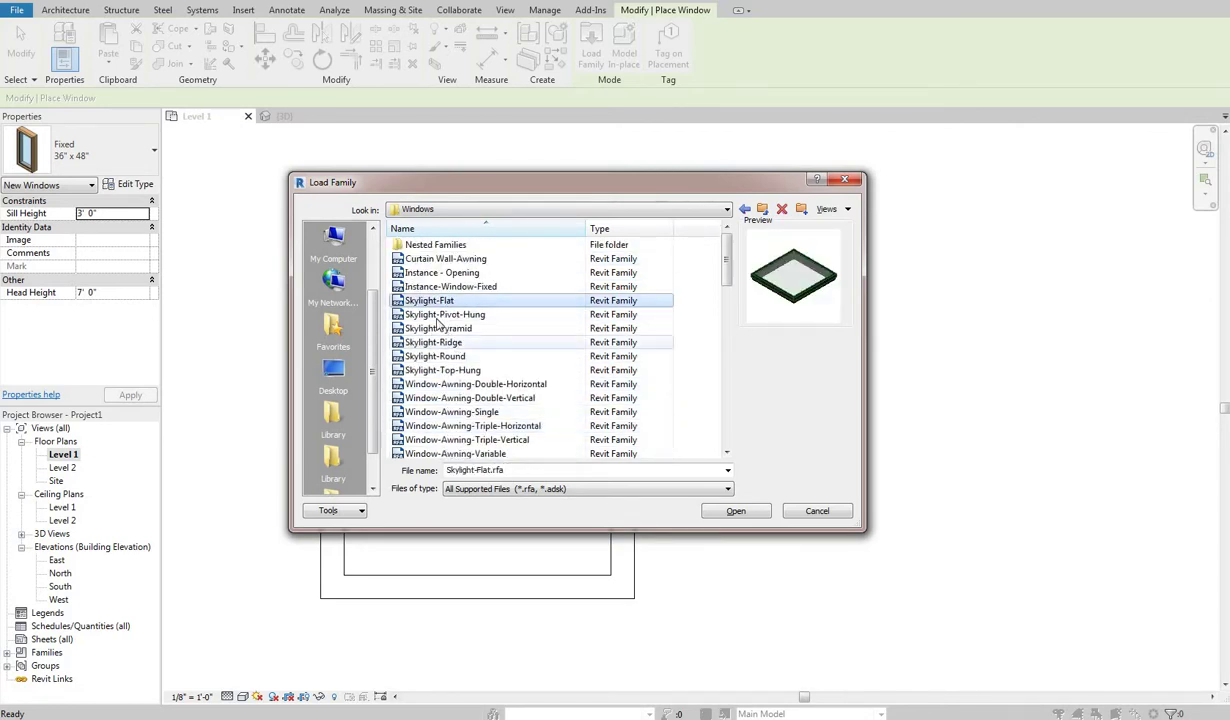
pyautogui.click(440, 314)
pyautogui.click(436, 328)
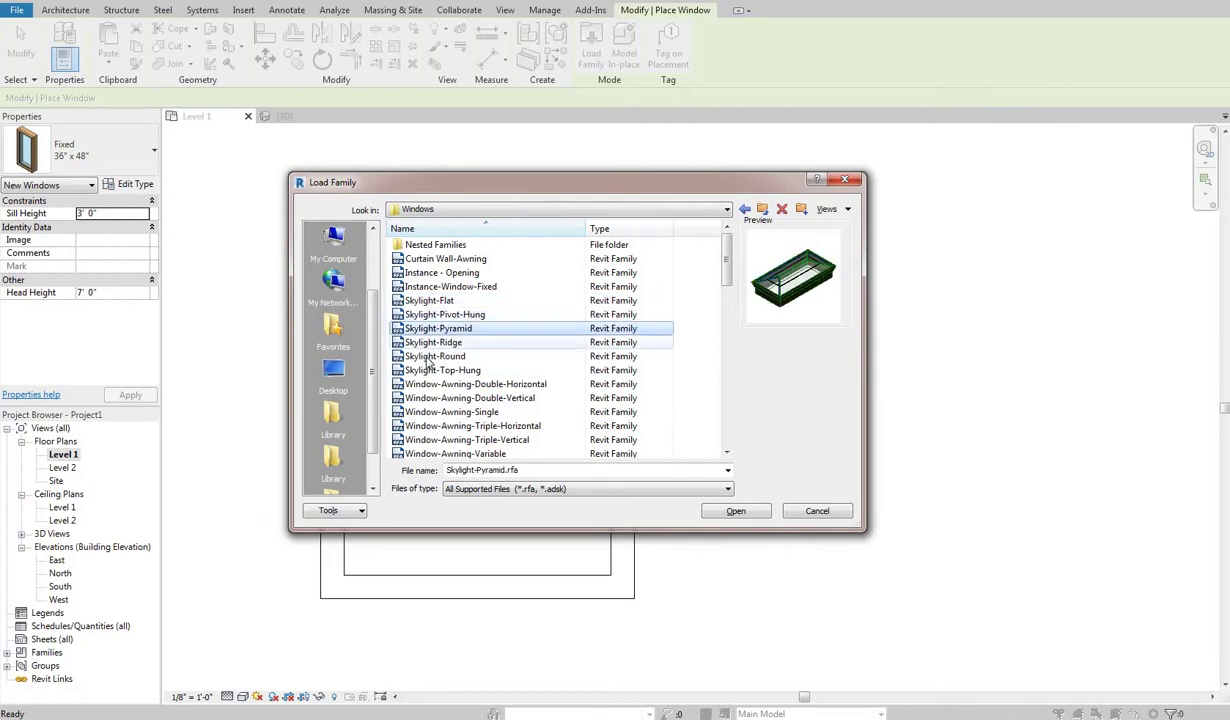
# Step: Step down the list and settle on Window-Casement-Triple-Transom
pyautogui.press('Down')
pyautogui.press('Down')
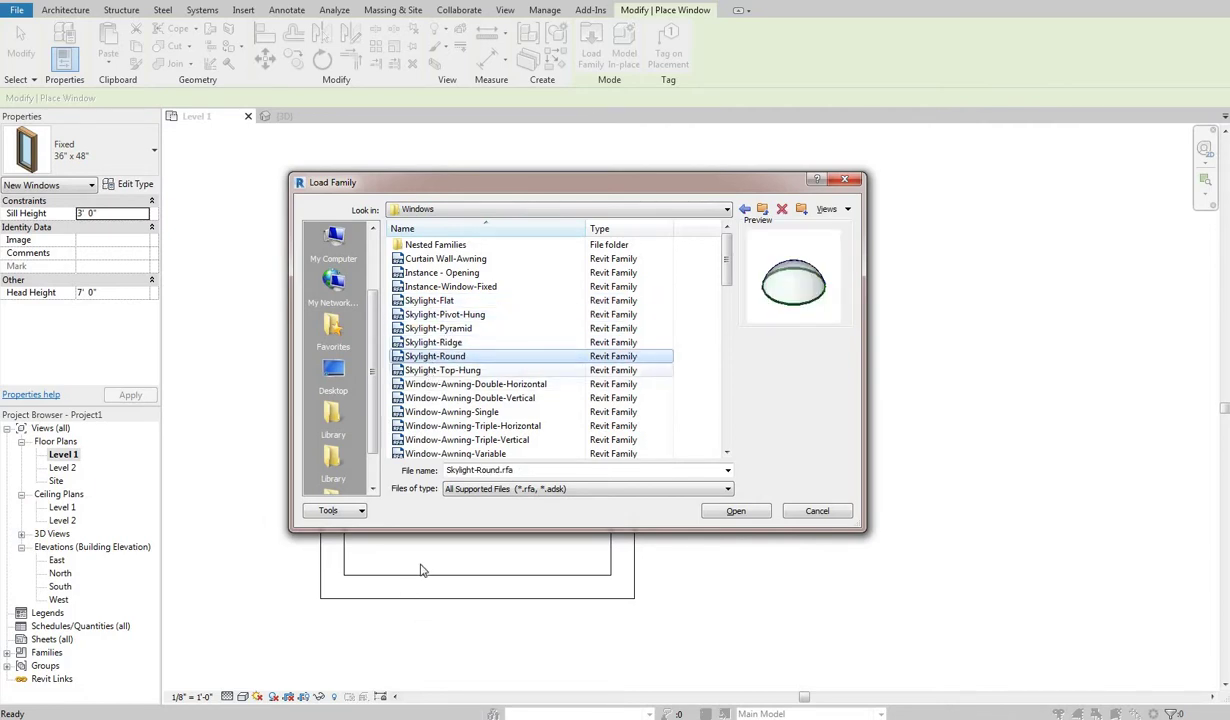
pyautogui.press('Down')
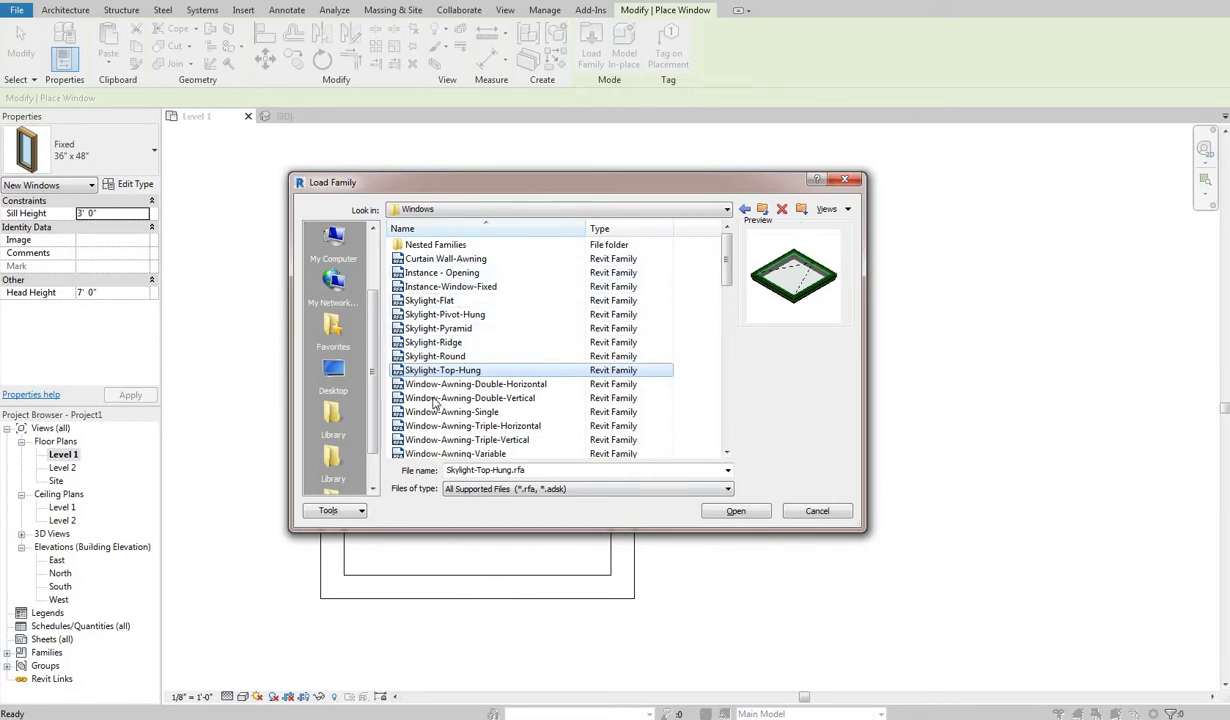
pyautogui.press('Down')
pyautogui.press('Down')
pyautogui.press('Down')
pyautogui.press('Down')
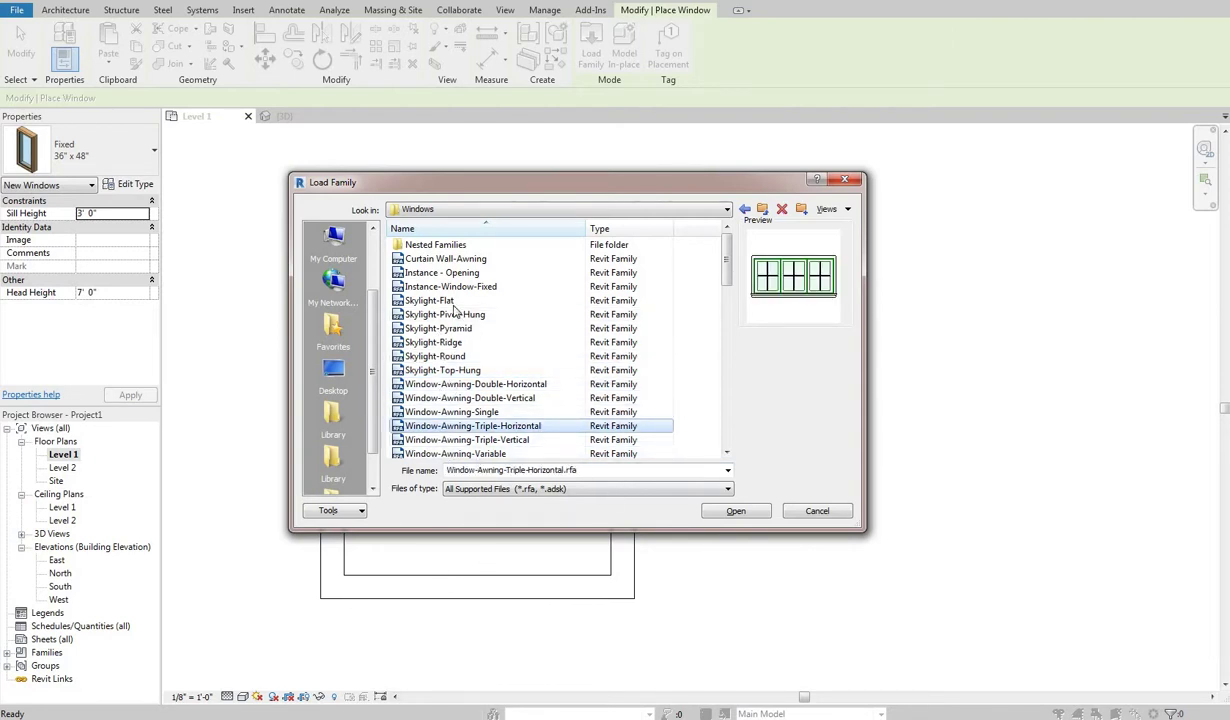
pyautogui.press('Up')
pyautogui.press('Up')
pyautogui.press('Up')
pyautogui.press('Up')
pyautogui.press('Up')
pyautogui.press('Up')
pyautogui.press('Up')
pyautogui.press('Down')
pyautogui.press('Down')
pyautogui.press('Down')
pyautogui.press('Down')
pyautogui.press('Down')
pyautogui.press('Down')
pyautogui.press('Down')
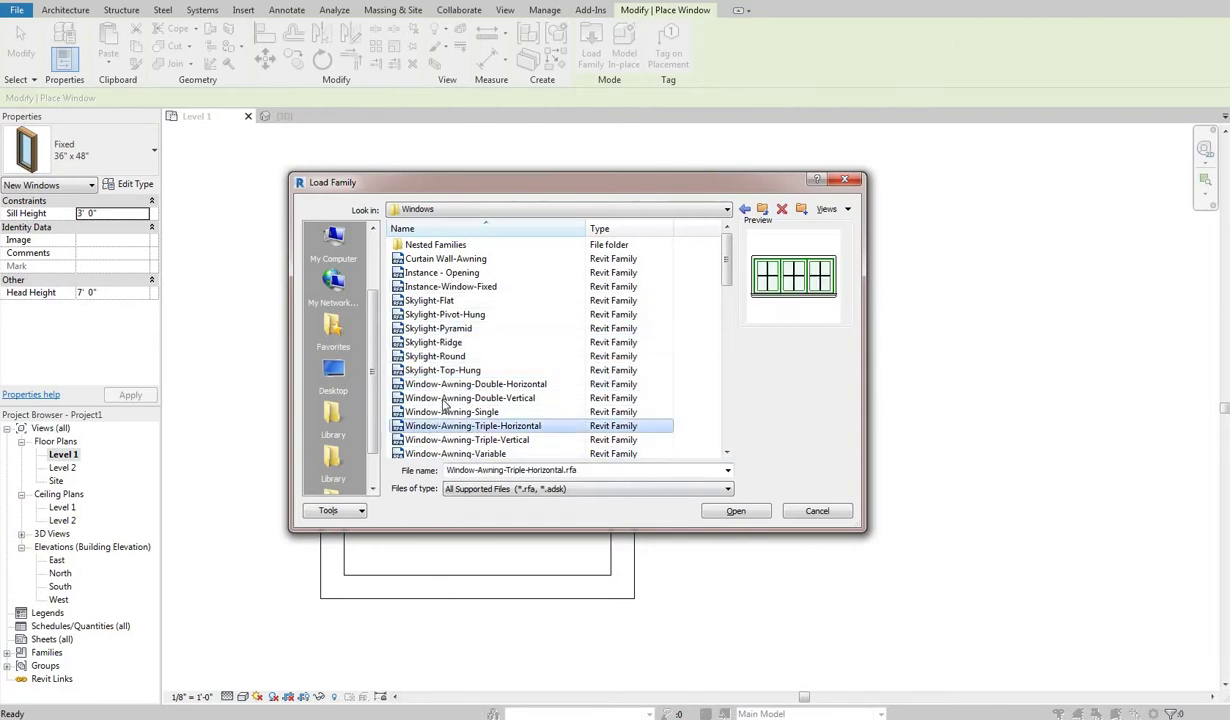
pyautogui.press('Down')
pyautogui.press('Down')
pyautogui.press('Down')
pyautogui.press('Down')
pyautogui.press('Down')
pyautogui.press('Down')
pyautogui.press('Down')
pyautogui.press('Down')
pyautogui.press('Down')
pyautogui.press('Down')
pyautogui.press('Down')
pyautogui.press('Down')
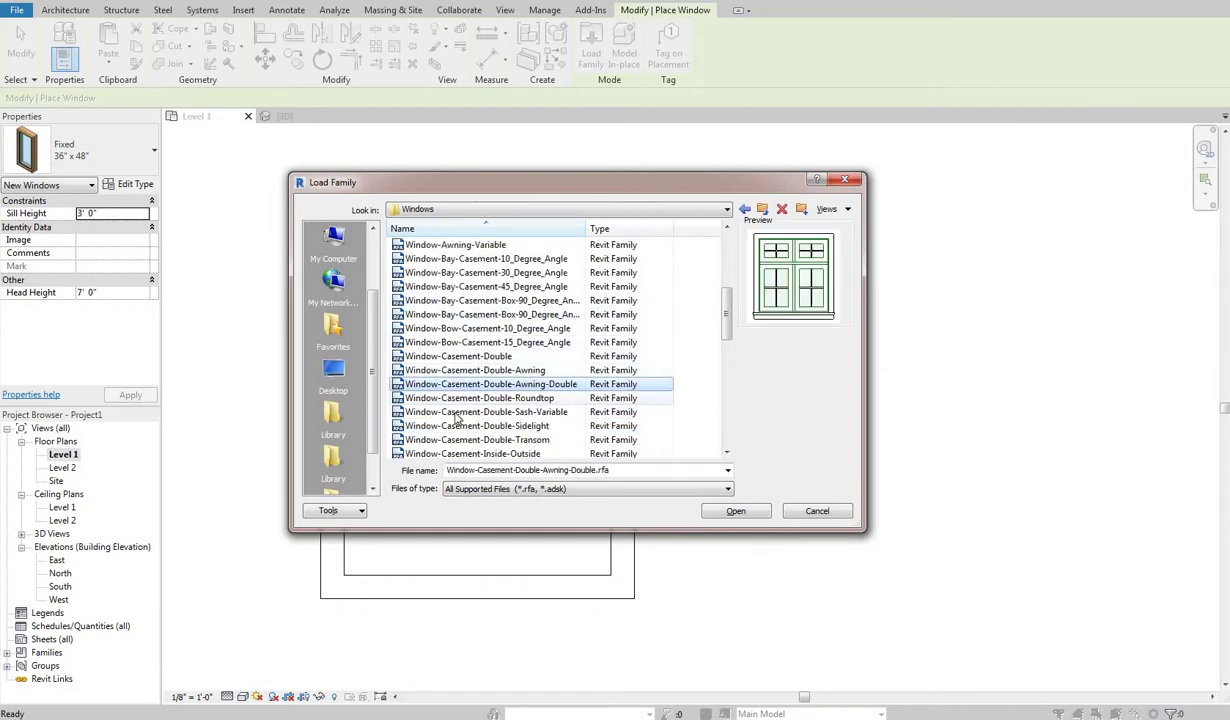
pyautogui.press('Down')
pyautogui.press('Down')
pyautogui.press('Down')
pyautogui.press('Down')
pyautogui.press('Down')
pyautogui.press('Down')
pyautogui.press('Down')
pyautogui.press('Down')
pyautogui.press('Down')
pyautogui.press('Down')
pyautogui.press('Down')
pyautogui.press('Down')
pyautogui.press('Down')
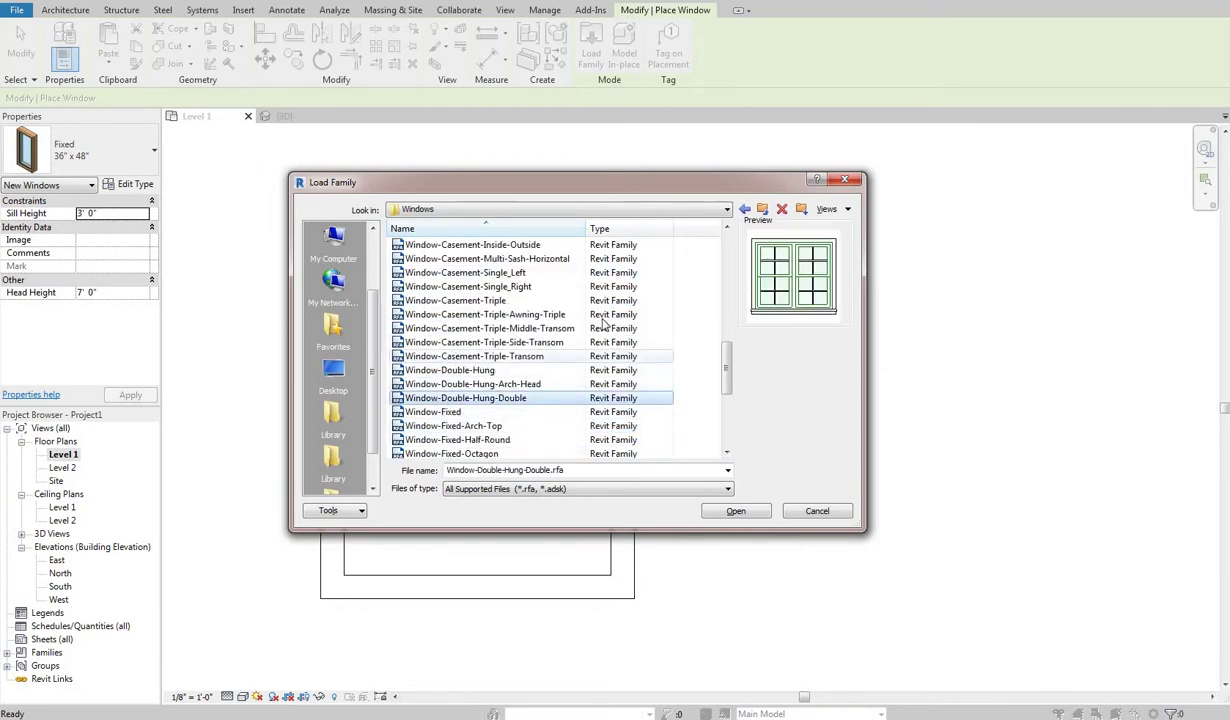
pyautogui.press('Up')
pyautogui.press('Up')
pyautogui.press('Up')
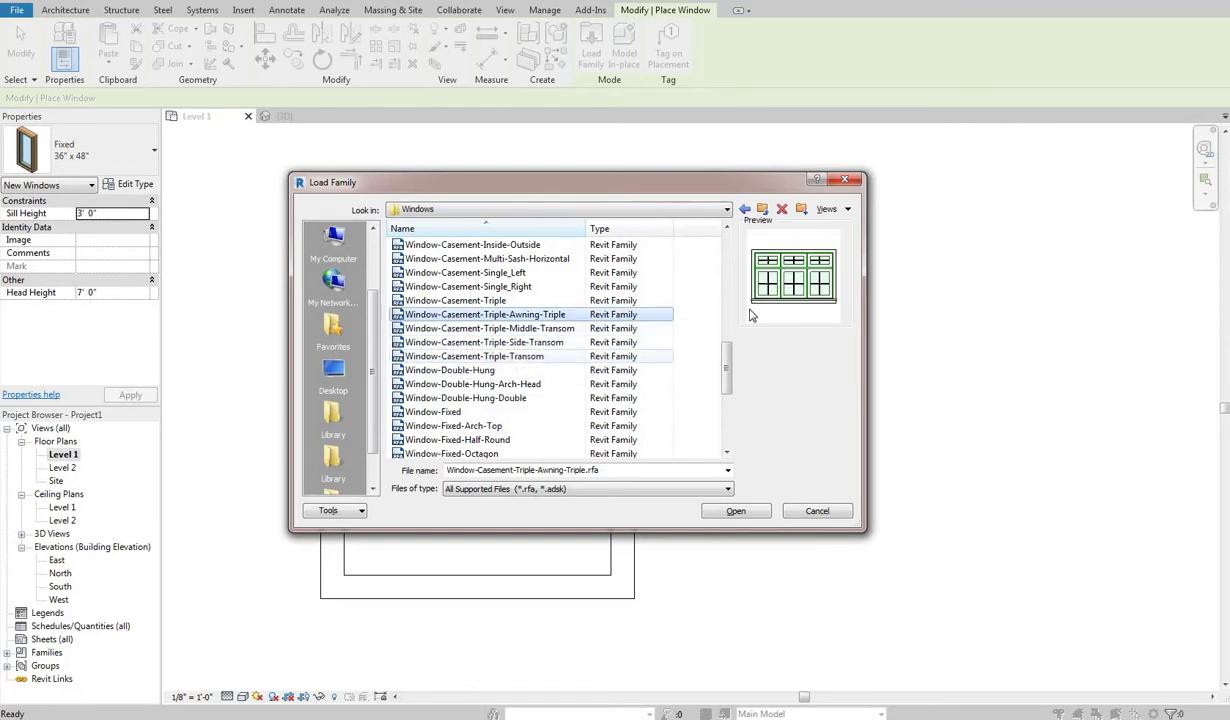
pyautogui.press('Down')
pyautogui.press('Down')
pyautogui.press('Down')
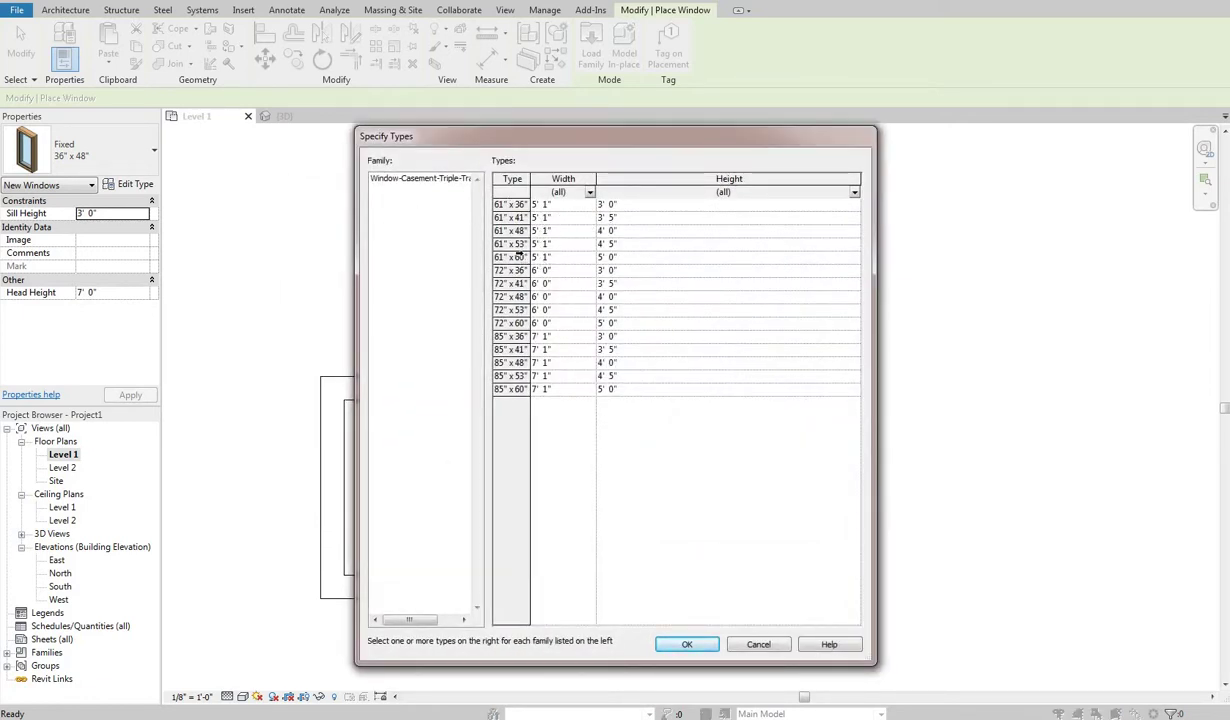
# Step: Choose the 61" x 60" size and load it
pyautogui.click(519, 257)
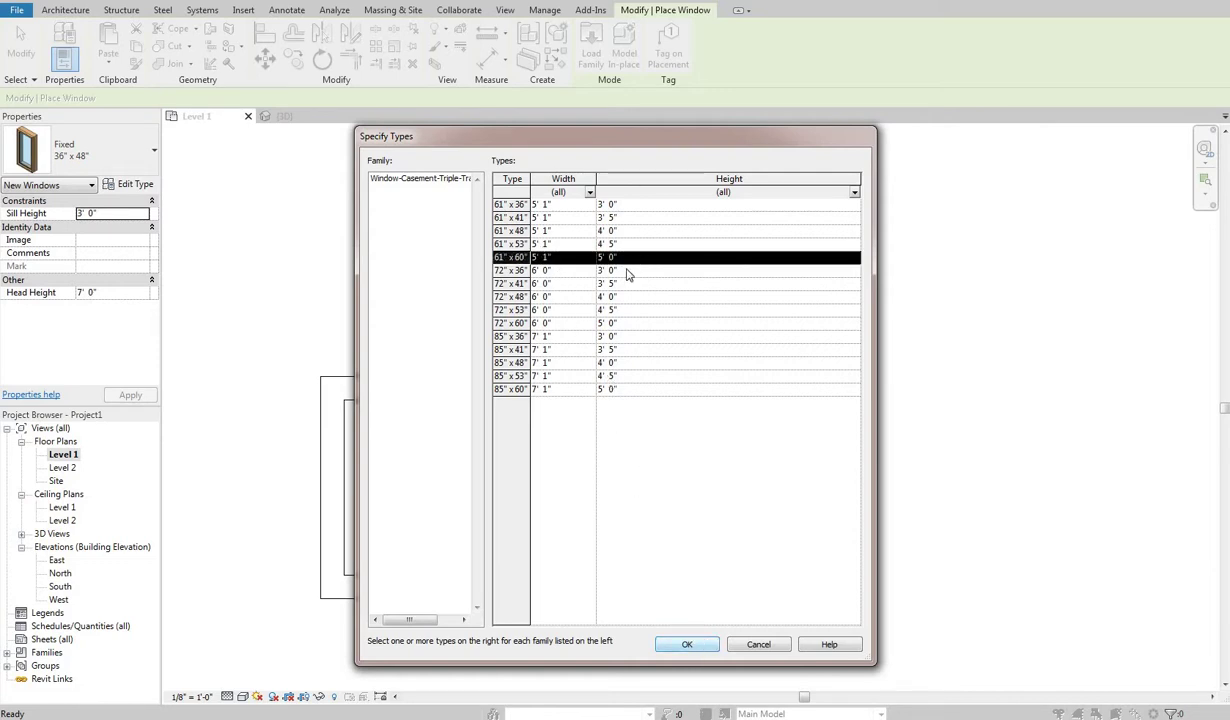
pyautogui.click(684, 643)
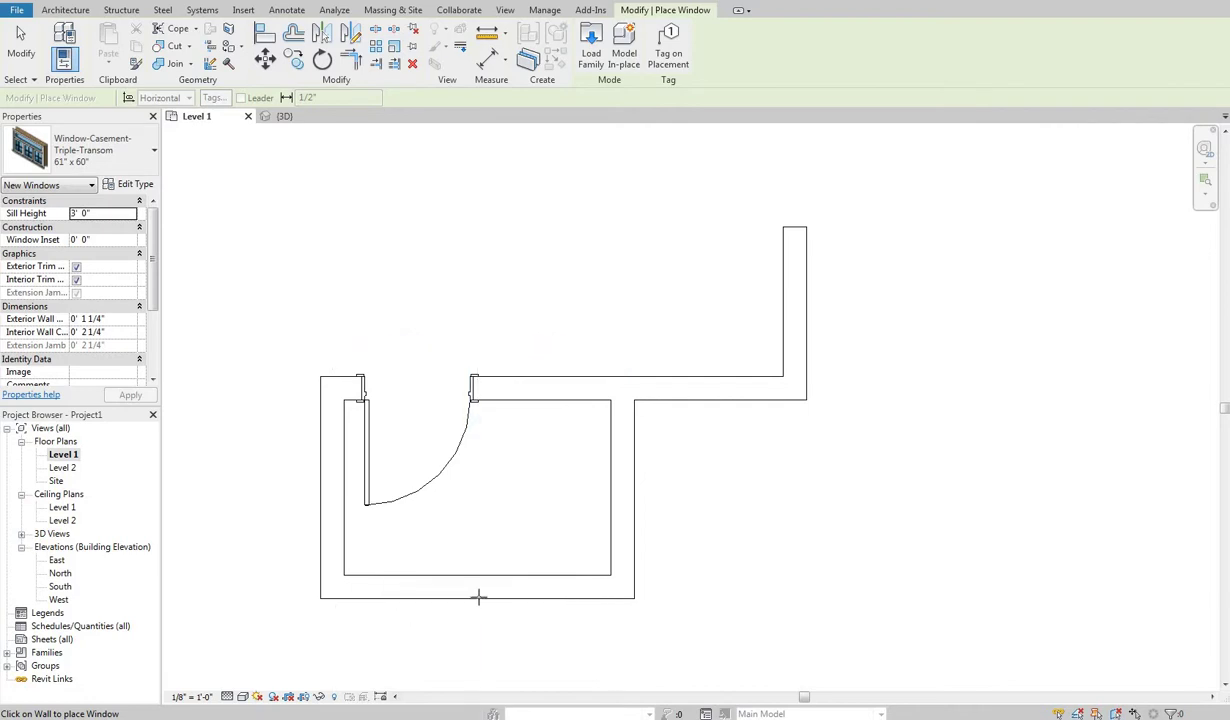
# Step: Place the triple window in the bottom wall and exit window placement
pyautogui.click(478, 593)
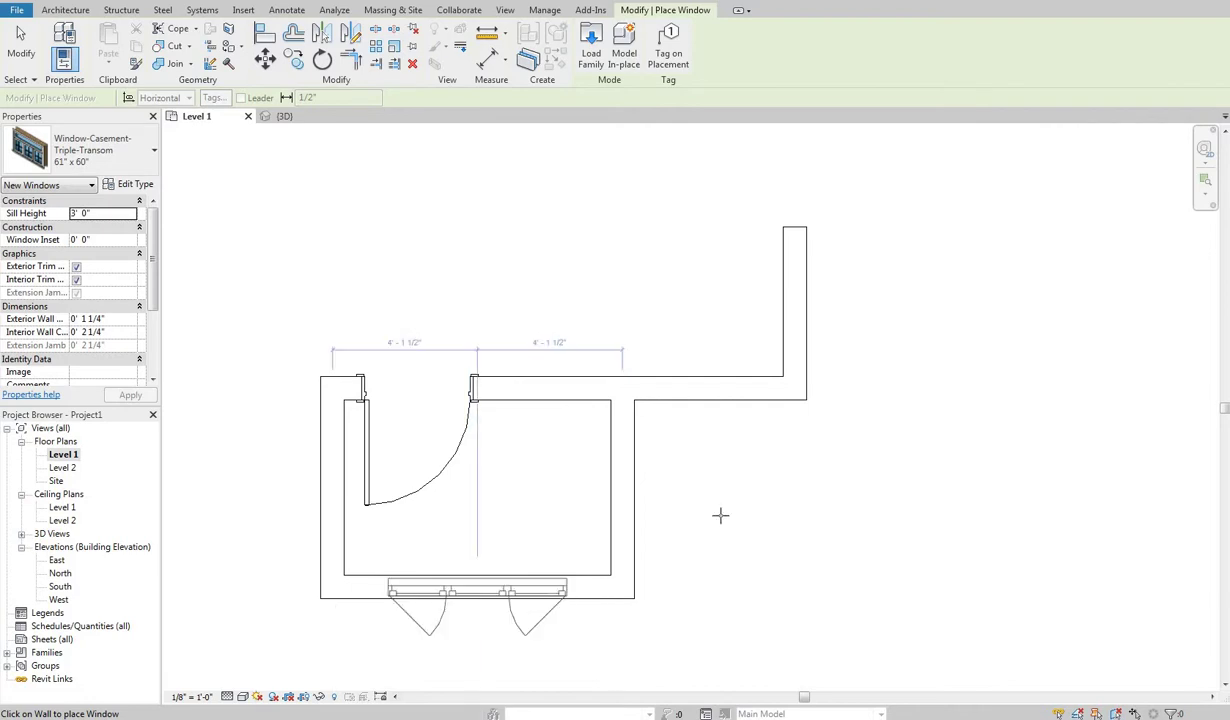
pyautogui.rightClick(692, 470)
pyautogui.click(720, 479)
pyautogui.rightClick(712, 481)
pyautogui.click(750, 494)
# Step: Test flipping the window, leaving its casements opening outward
pyautogui.click(484, 573)
pyautogui.scroll(3, 480, 568)
pyautogui.scroll(2, 480, 541)
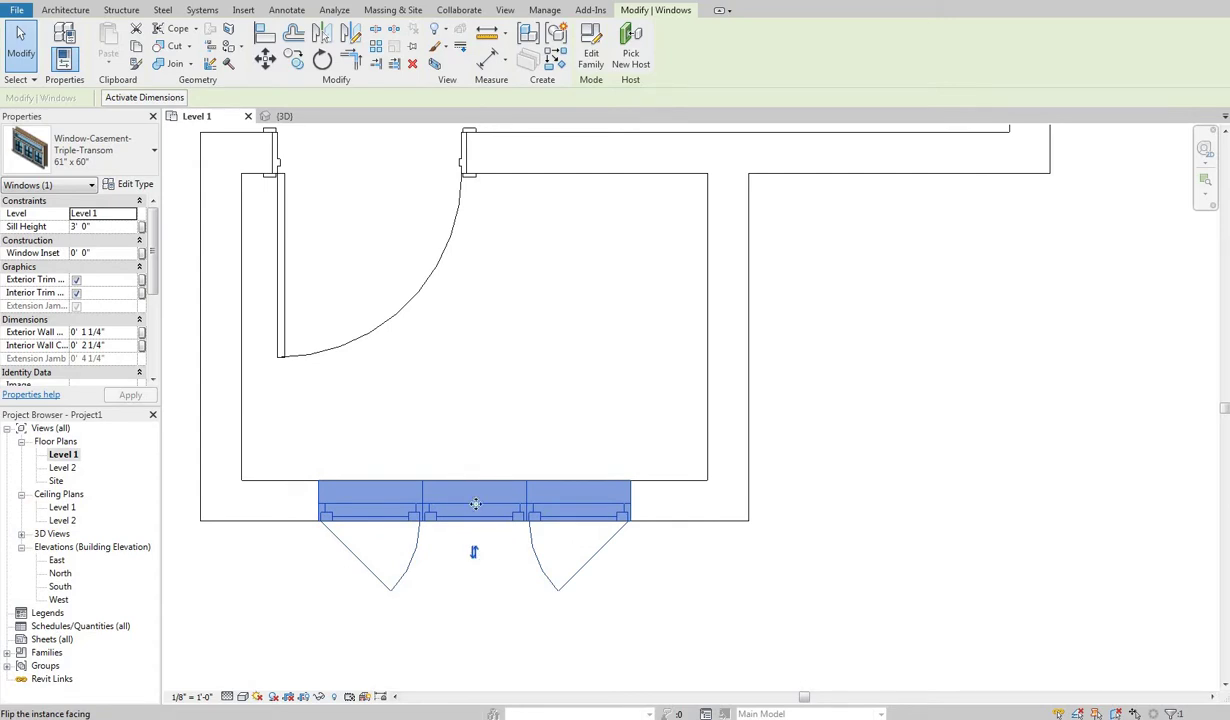
pyautogui.click(466, 468)
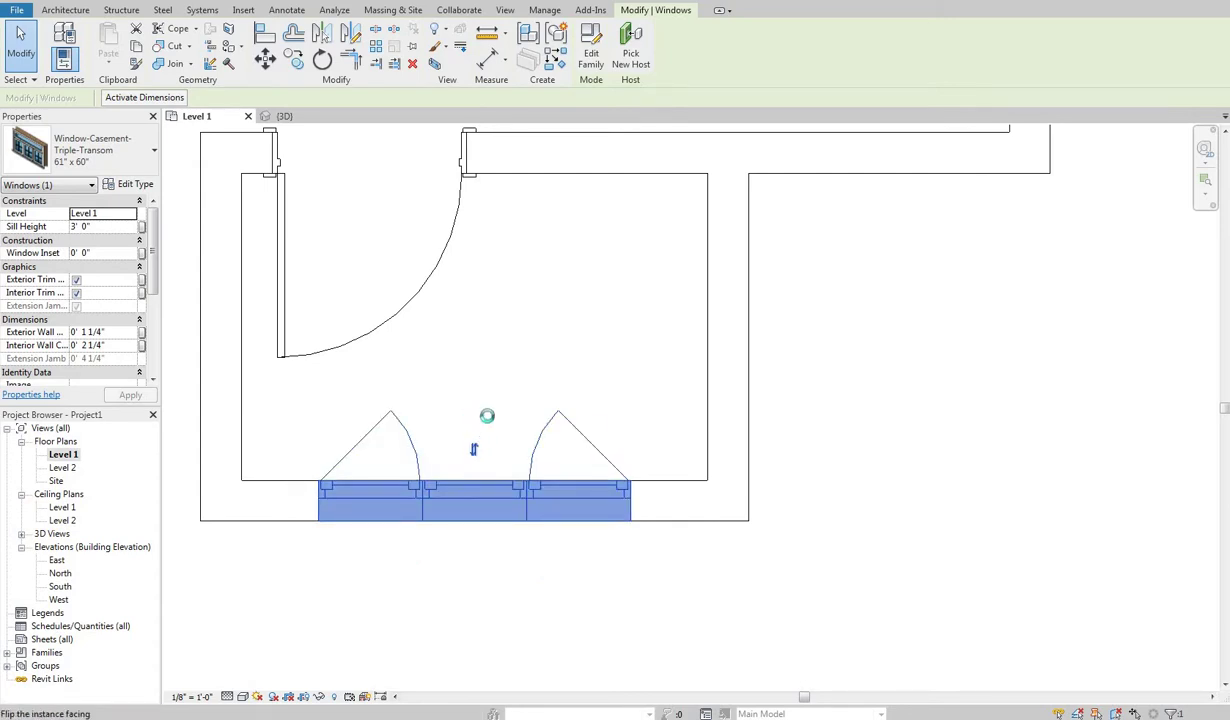
pyautogui.click(462, 438)
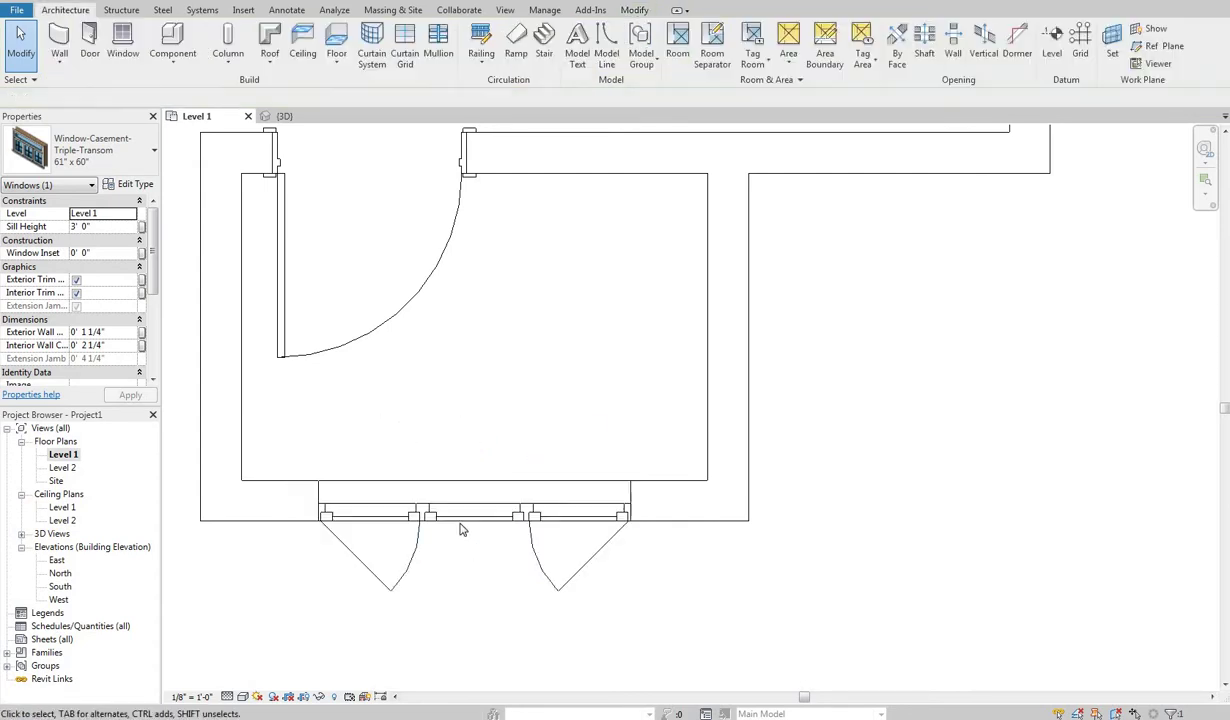
pyautogui.press('Escape')
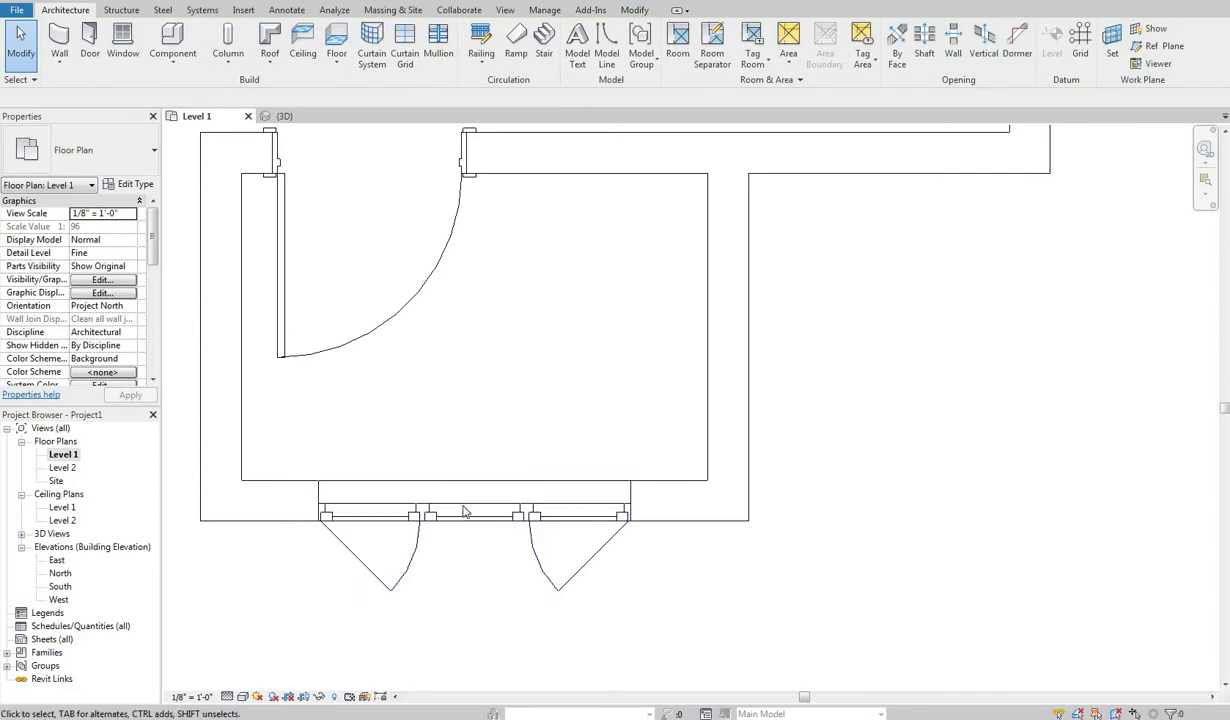
pyautogui.click(478, 505)
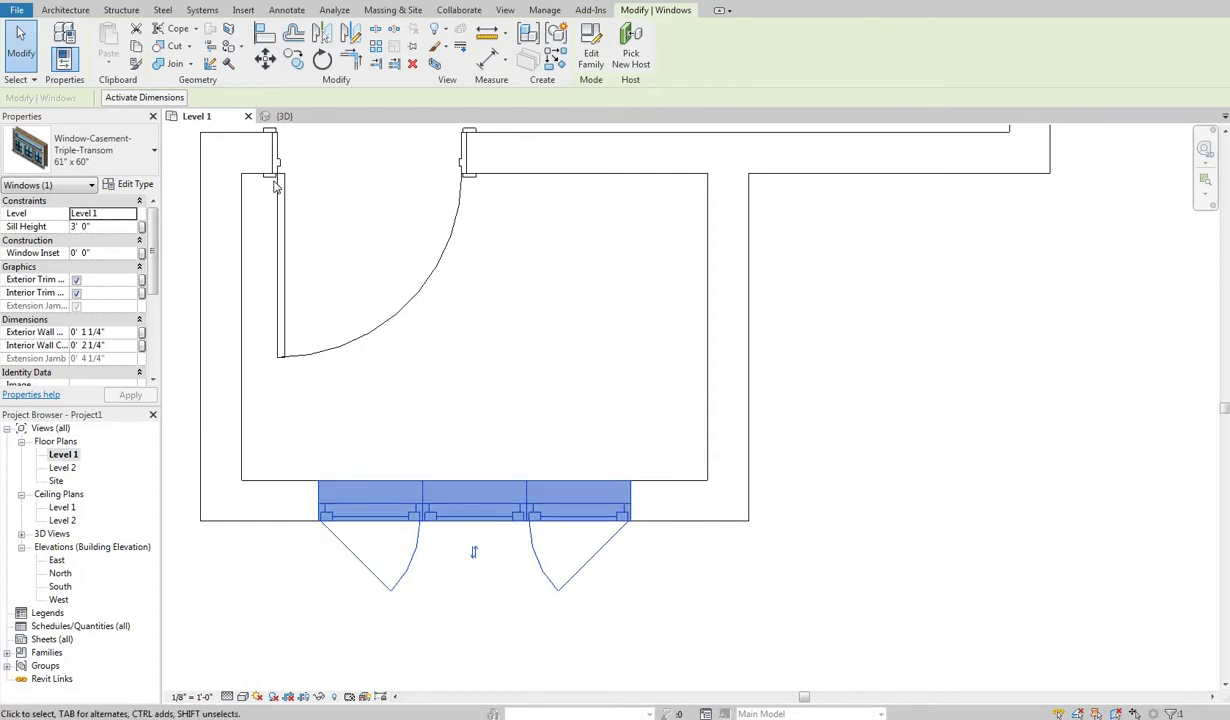
pyautogui.scroll(-2, 511, 434)
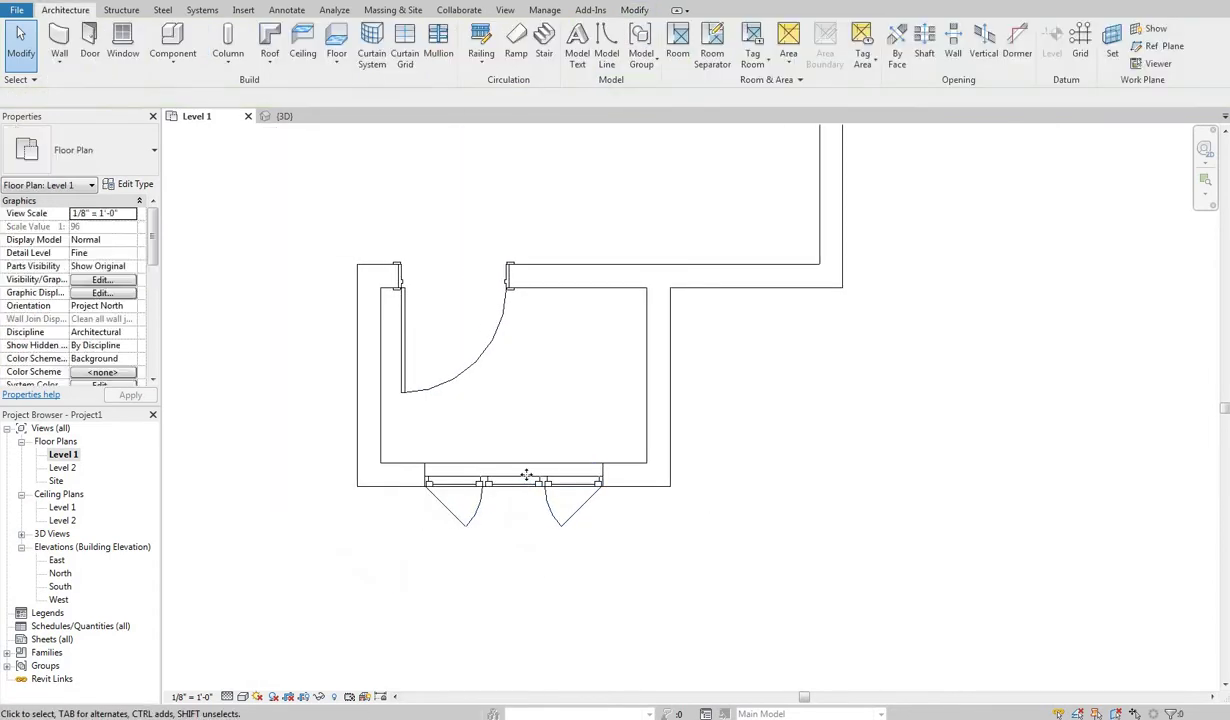
pyautogui.click(546, 455)
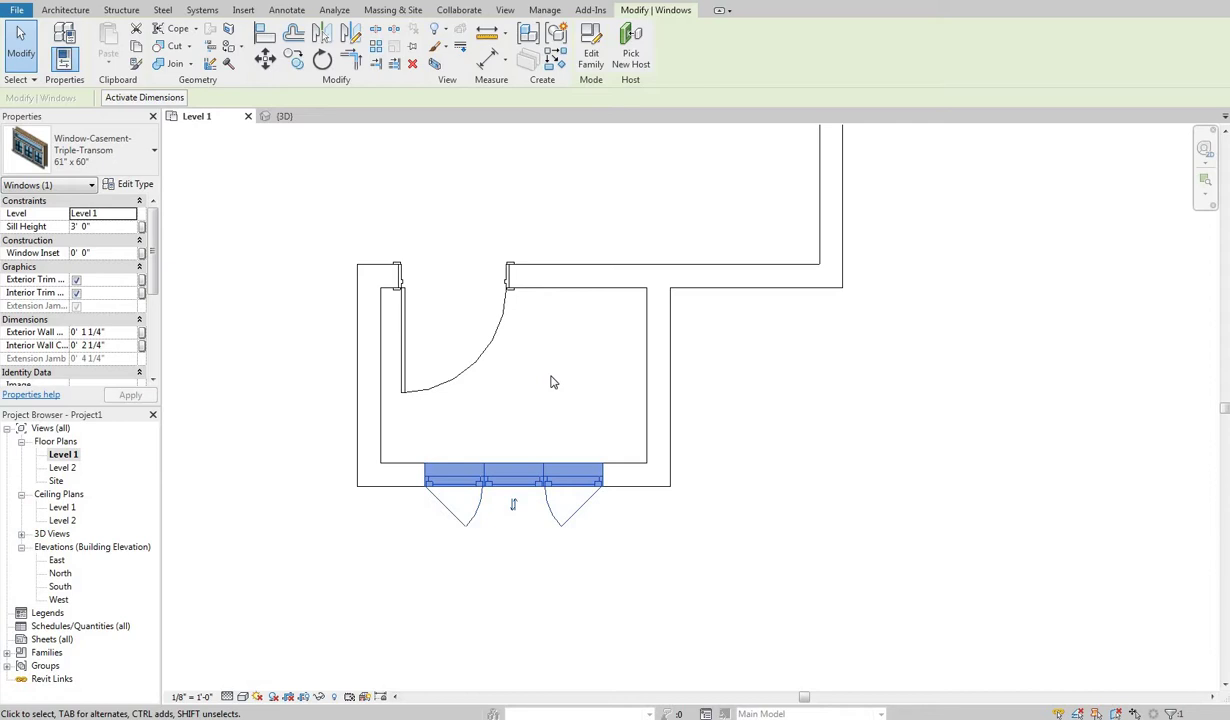
pyautogui.click(462, 380)
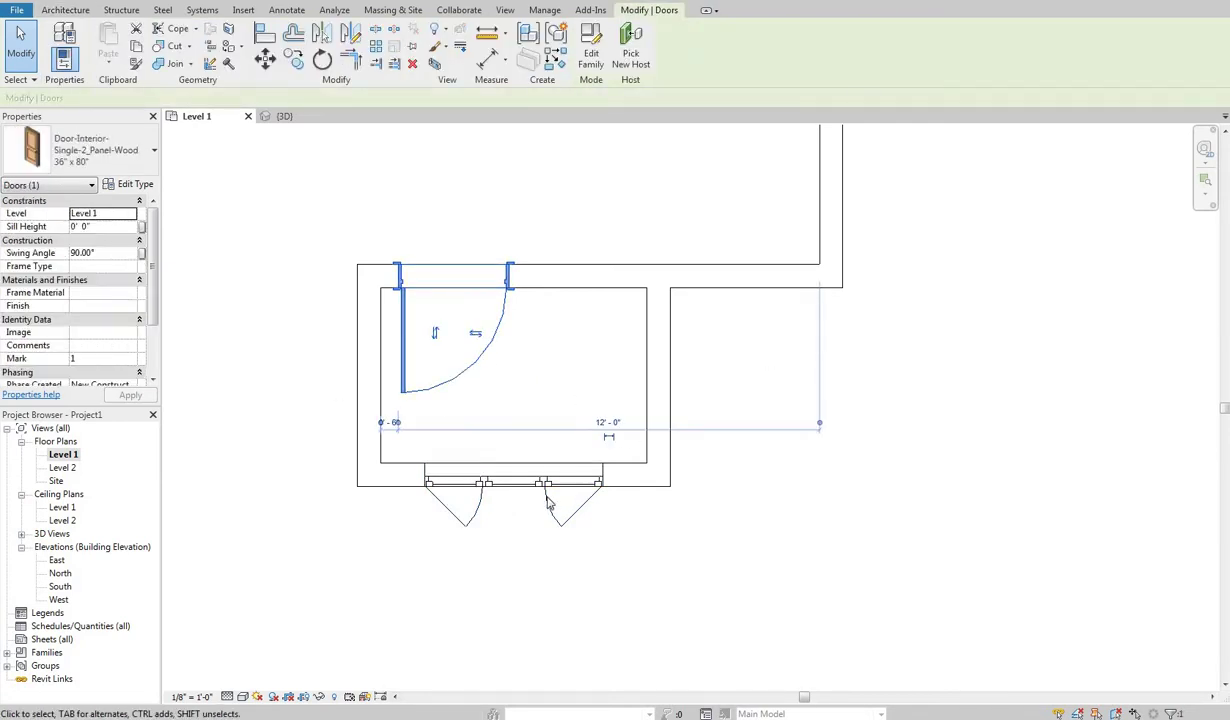
pyautogui.click(539, 452)
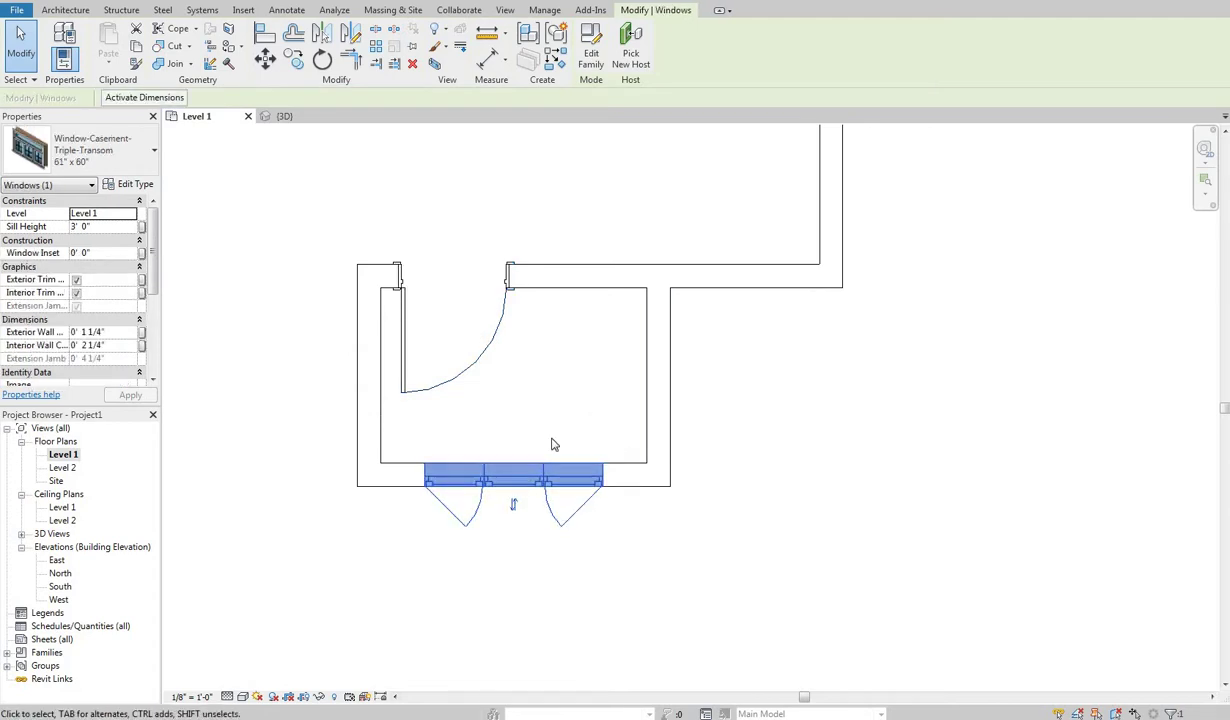
pyautogui.click(170, 100)
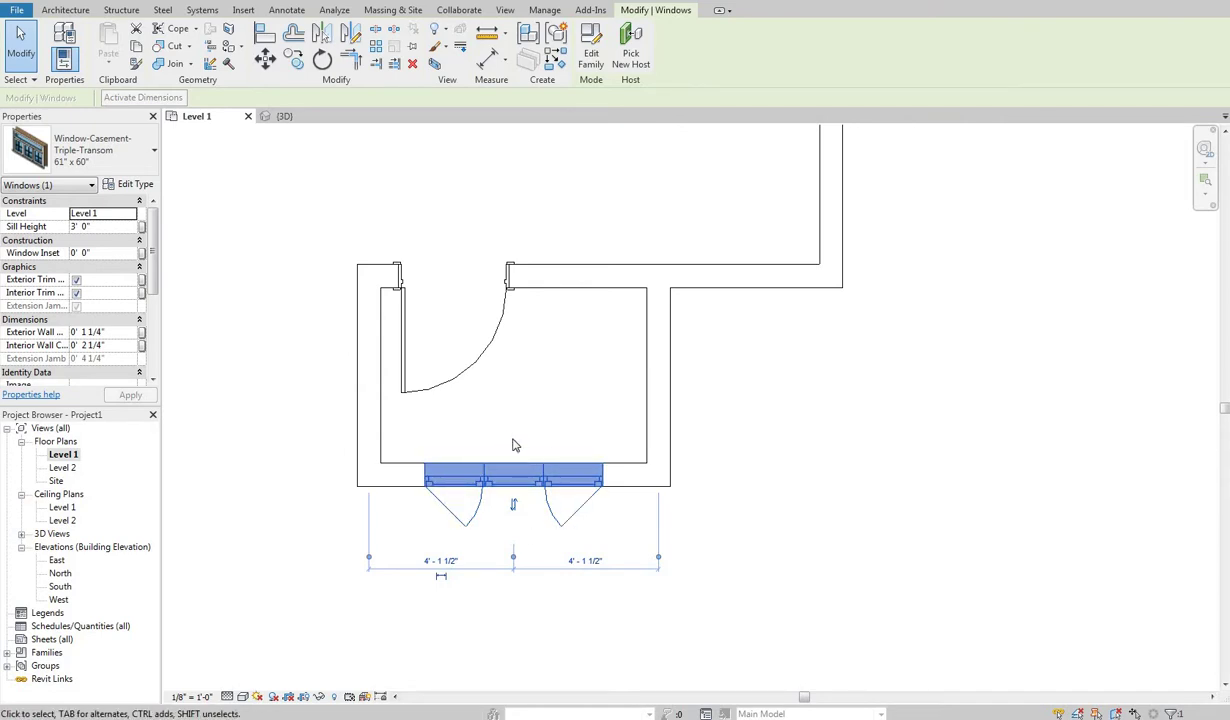
pyautogui.click(423, 418)
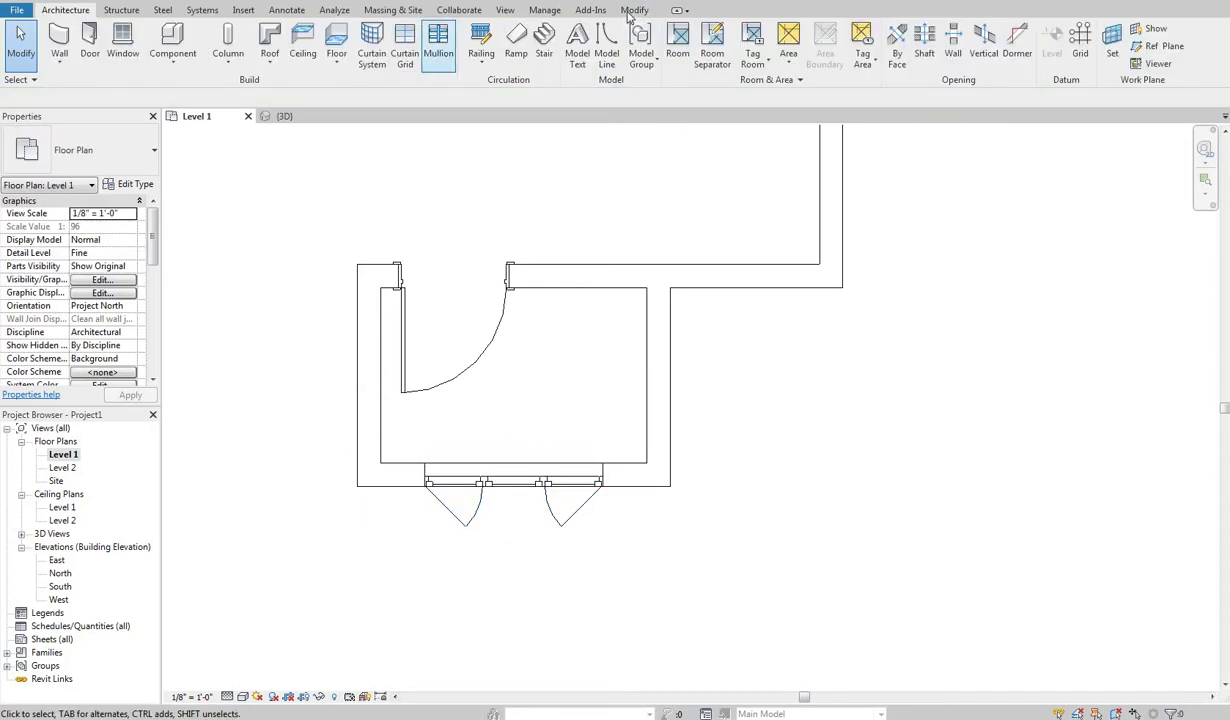
# Step: Place a DI dimension string below the room from the left wall to the window centre to the right wall
pyautogui.press('d')
pyautogui.press('i')
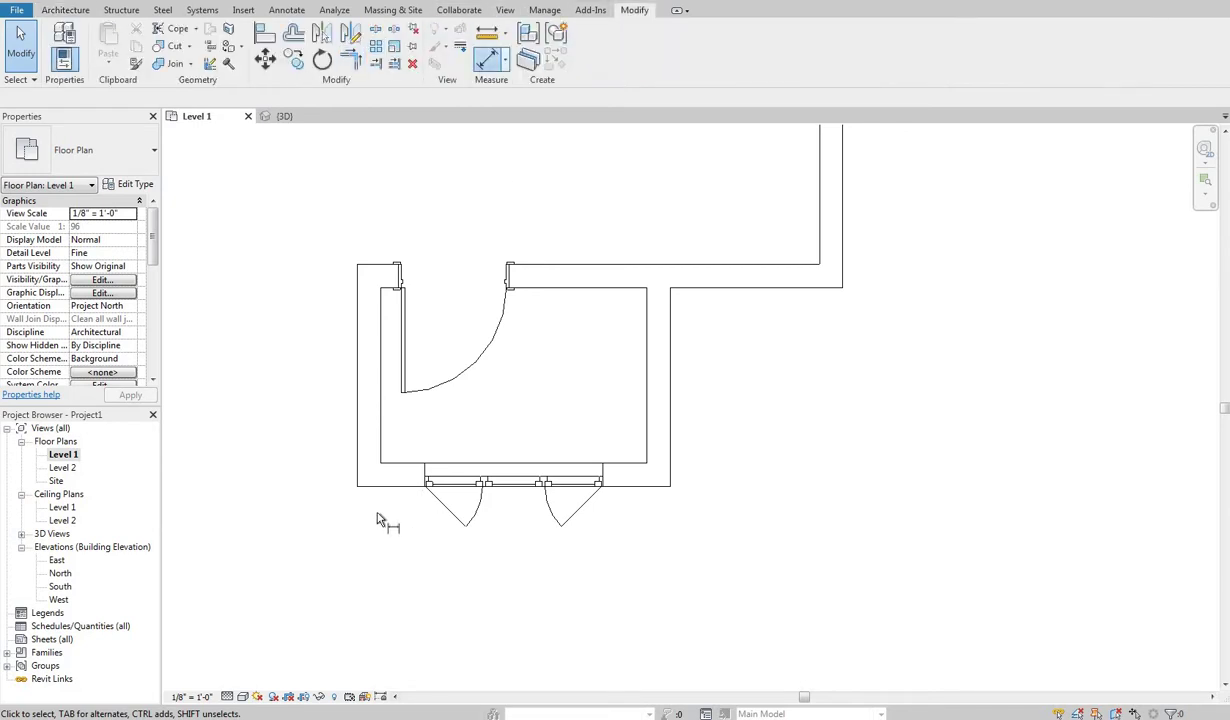
pyautogui.click(440, 507)
pyautogui.click(511, 500)
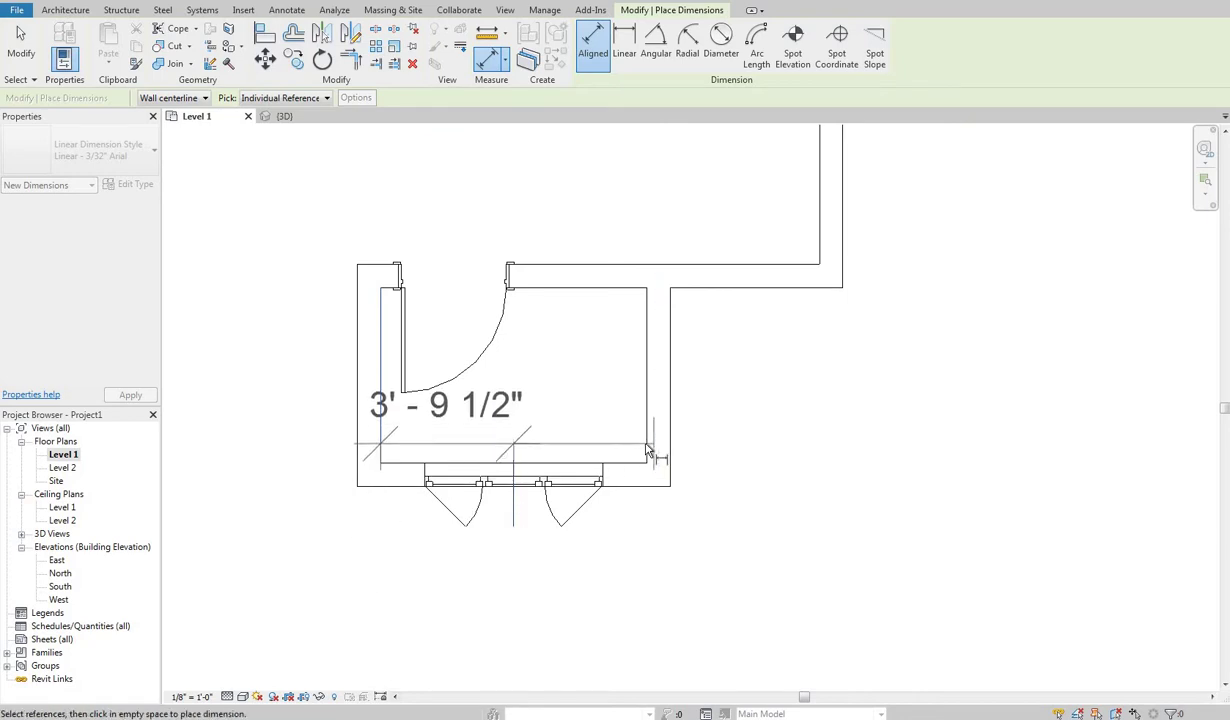
pyautogui.click(650, 452)
pyautogui.click(748, 560)
pyautogui.rightClick(710, 326)
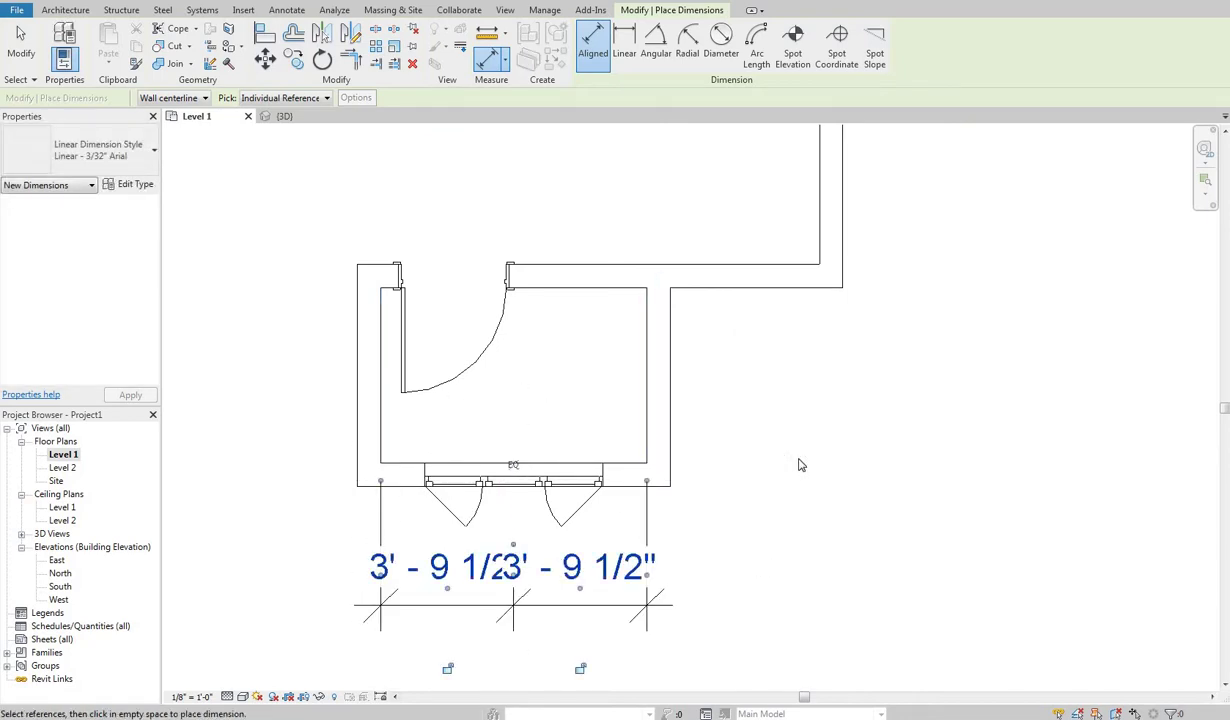
pyautogui.rightClick(785, 443)
pyautogui.click(815, 455)
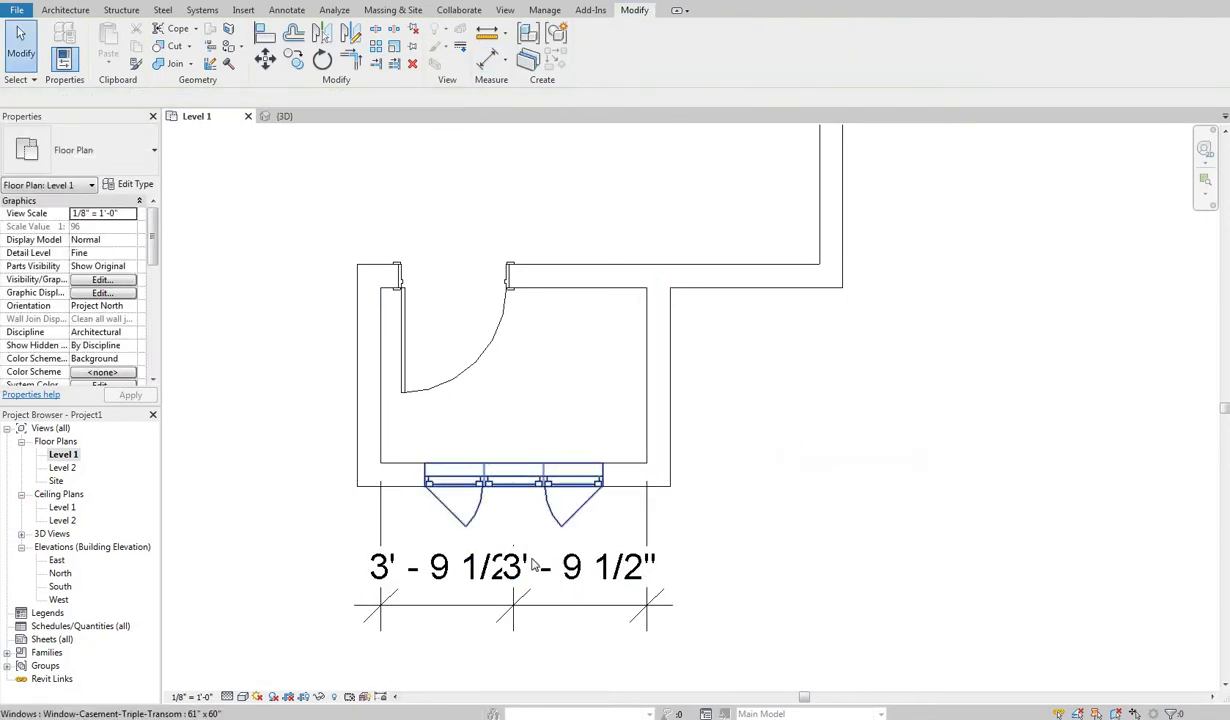
# Step: Move the triple window by changing its left distance from 3'-9 1/2" to 4'-0"
pyautogui.click(538, 490)
pyautogui.scroll(2, 511, 502)
pyautogui.click(171, 99)
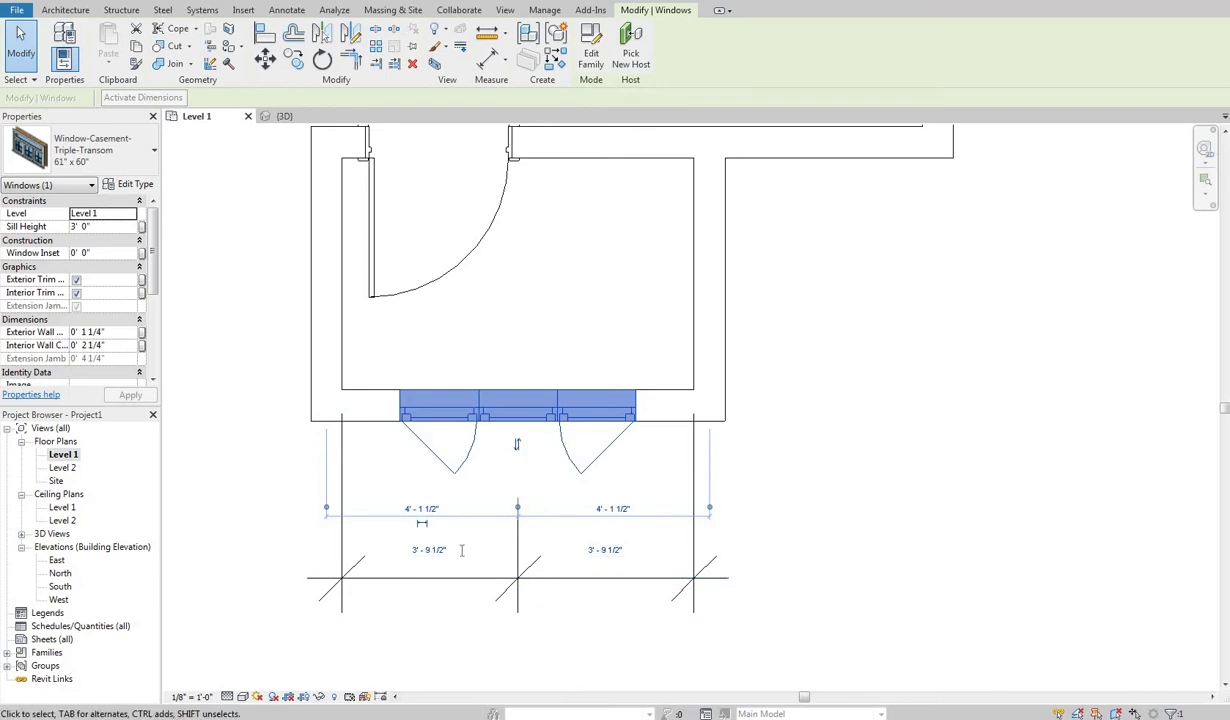
pyautogui.click(410, 550)
pyautogui.write('4')
pyautogui.press('Return')
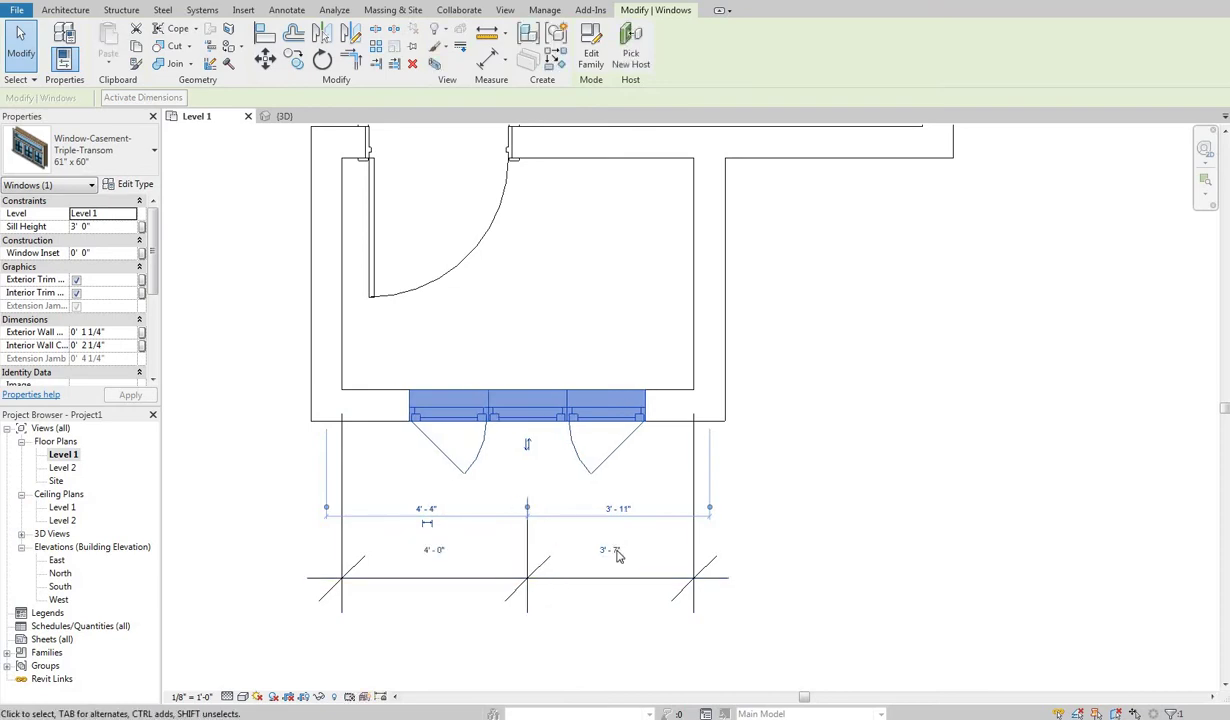
pyautogui.press('Escape')
pyautogui.scroll(-2, 605, 556)
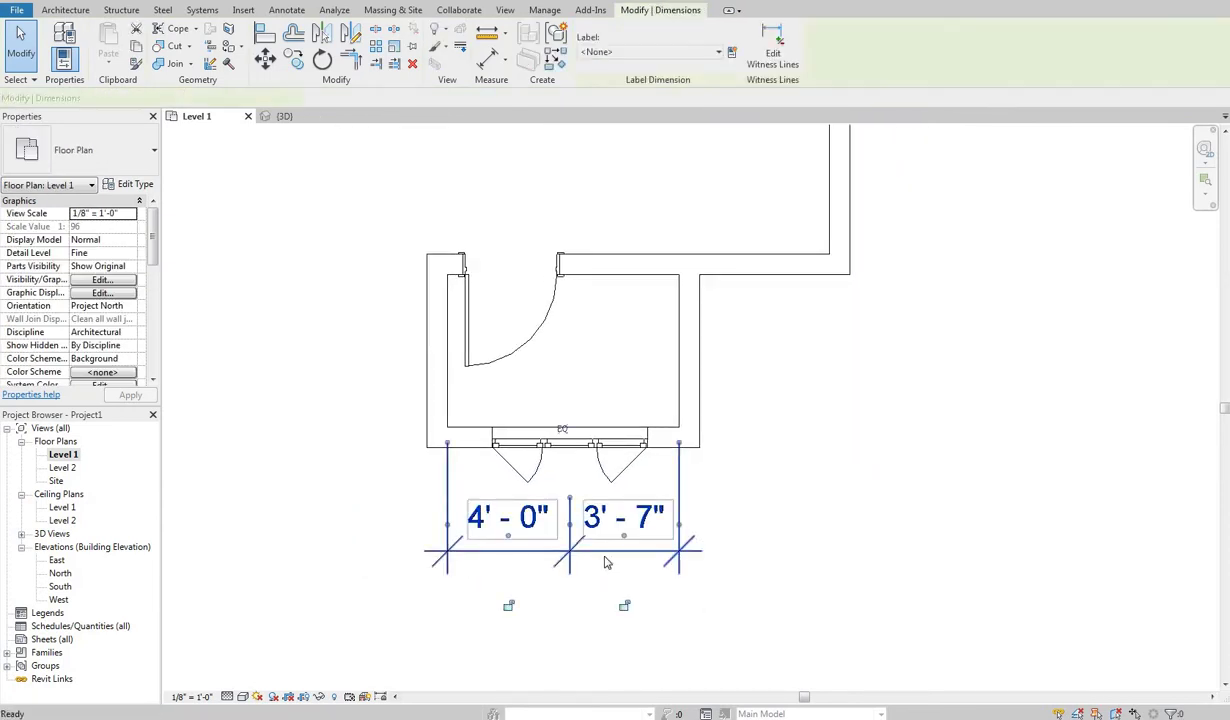
pyautogui.moveTo(598, 560); pyautogui.dragTo(521, 557, button='middle')
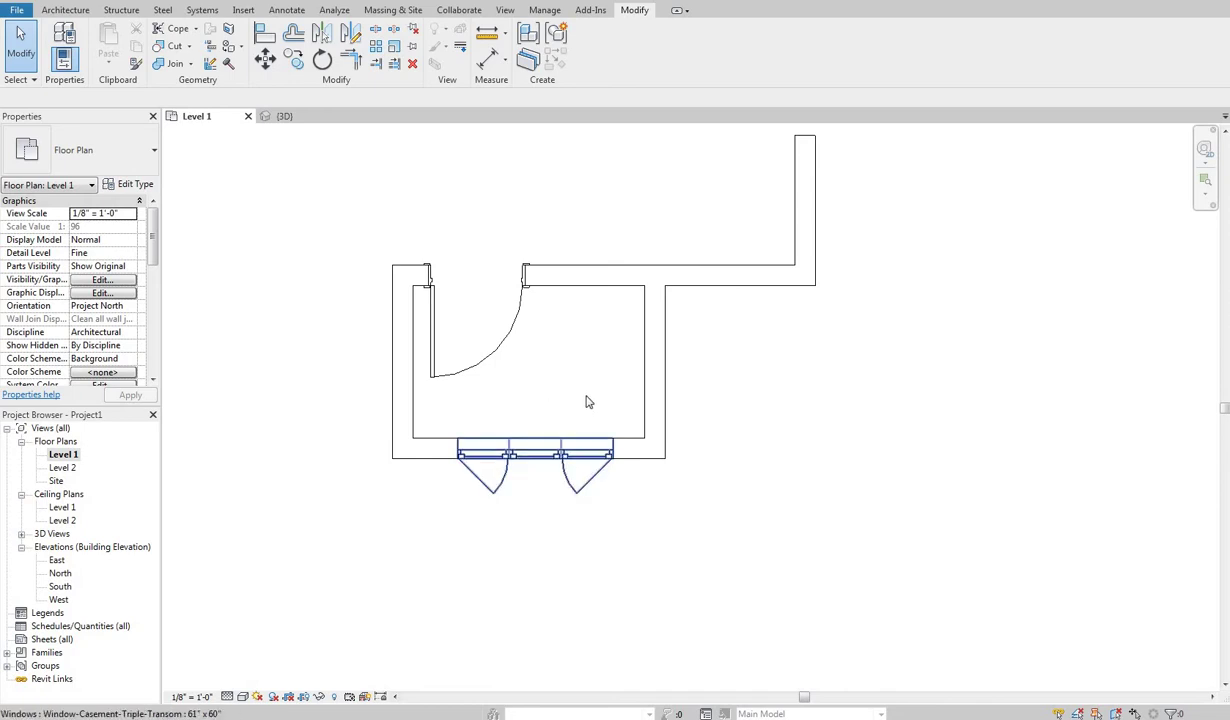
pyautogui.moveTo(610, 423); pyautogui.dragTo(589, 456, button='middle')
pyautogui.scroll(5, 475, 470)
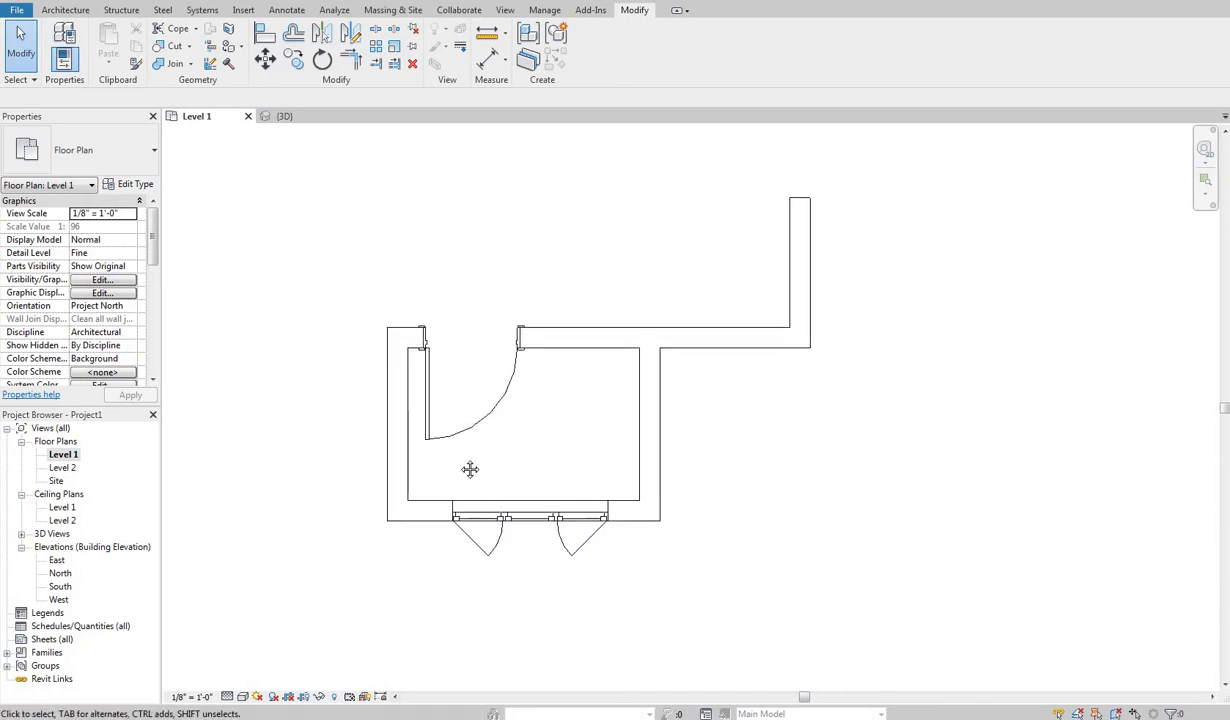
pyautogui.click(463, 416)
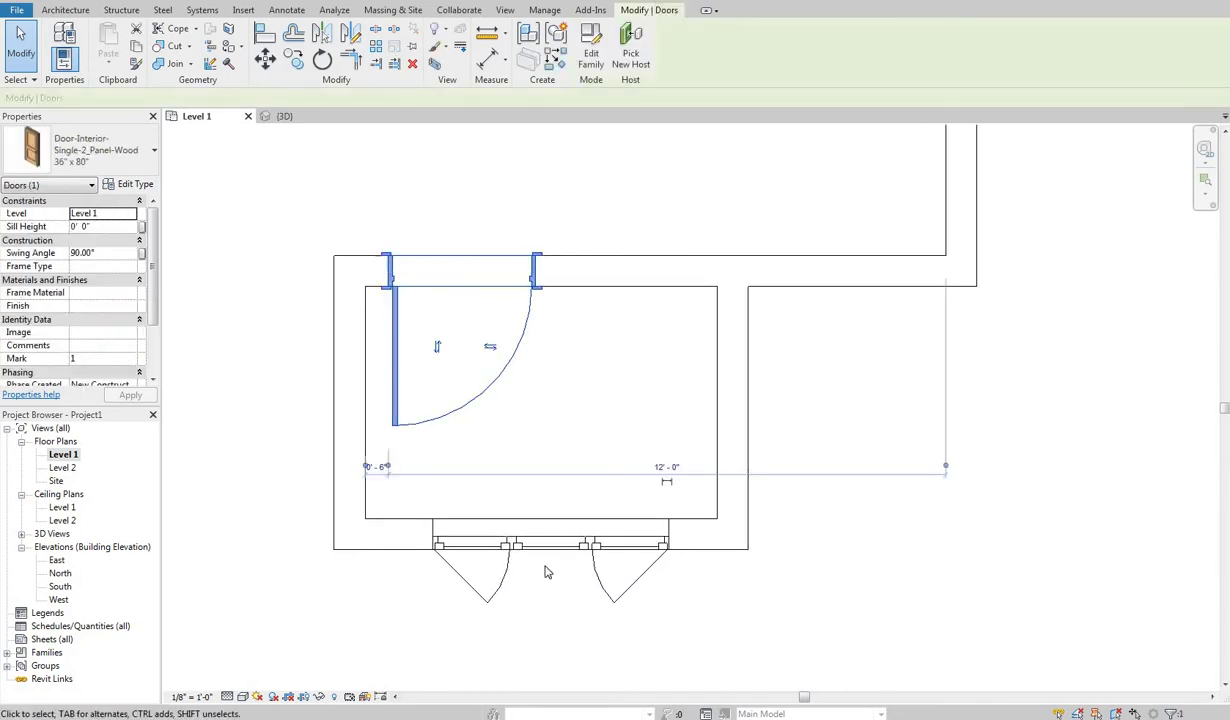
pyautogui.click(602, 469)
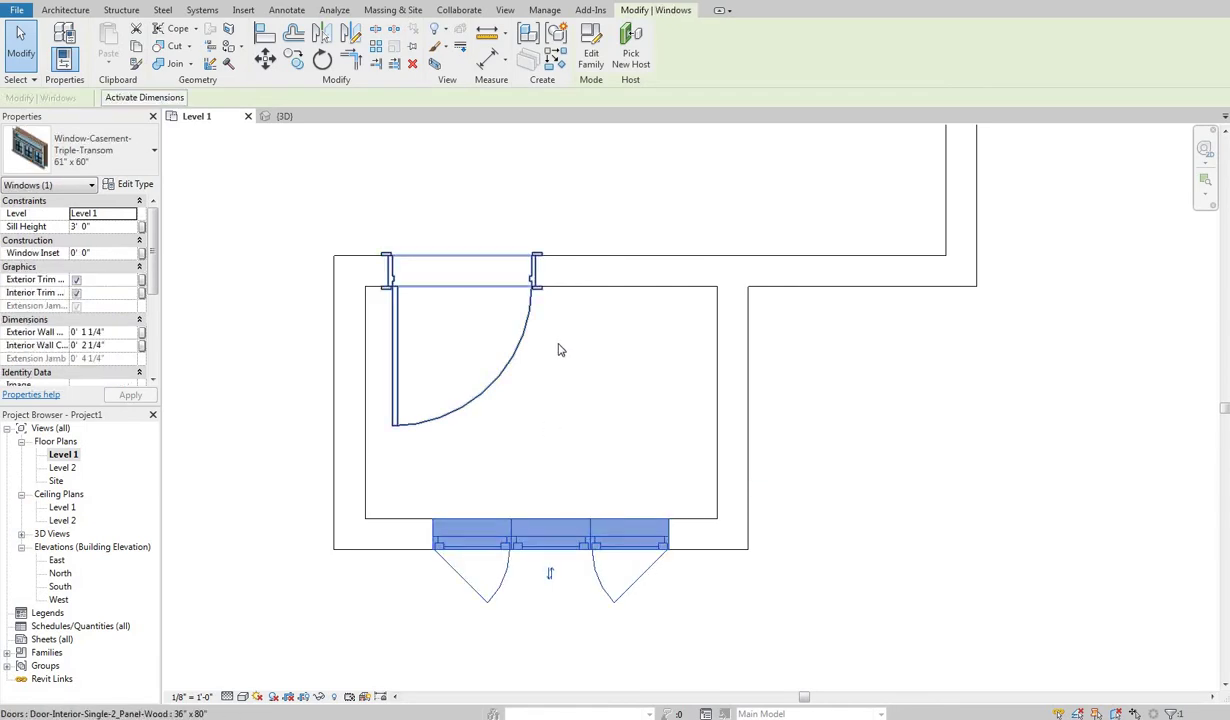